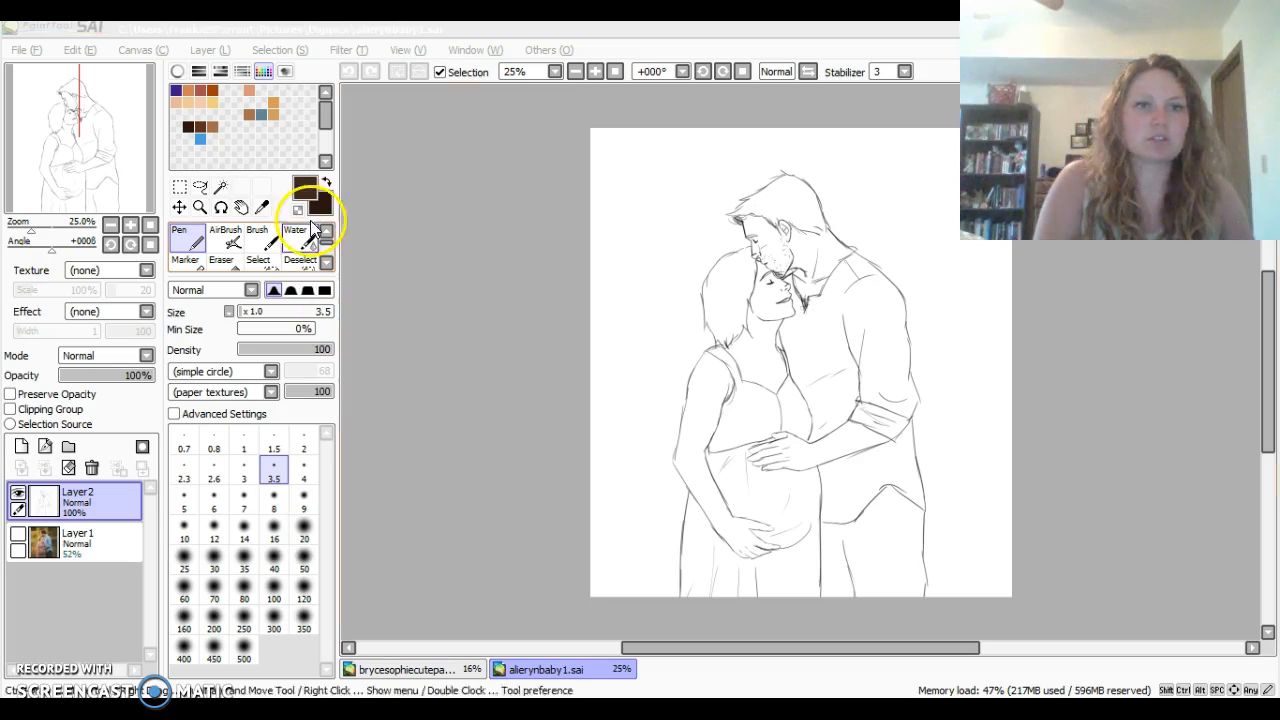
# Display the color wheel and add a new layer between the reference photo layer and the line art layer.
pyautogui.click(158, 60)
pyautogui.click(178, 72)
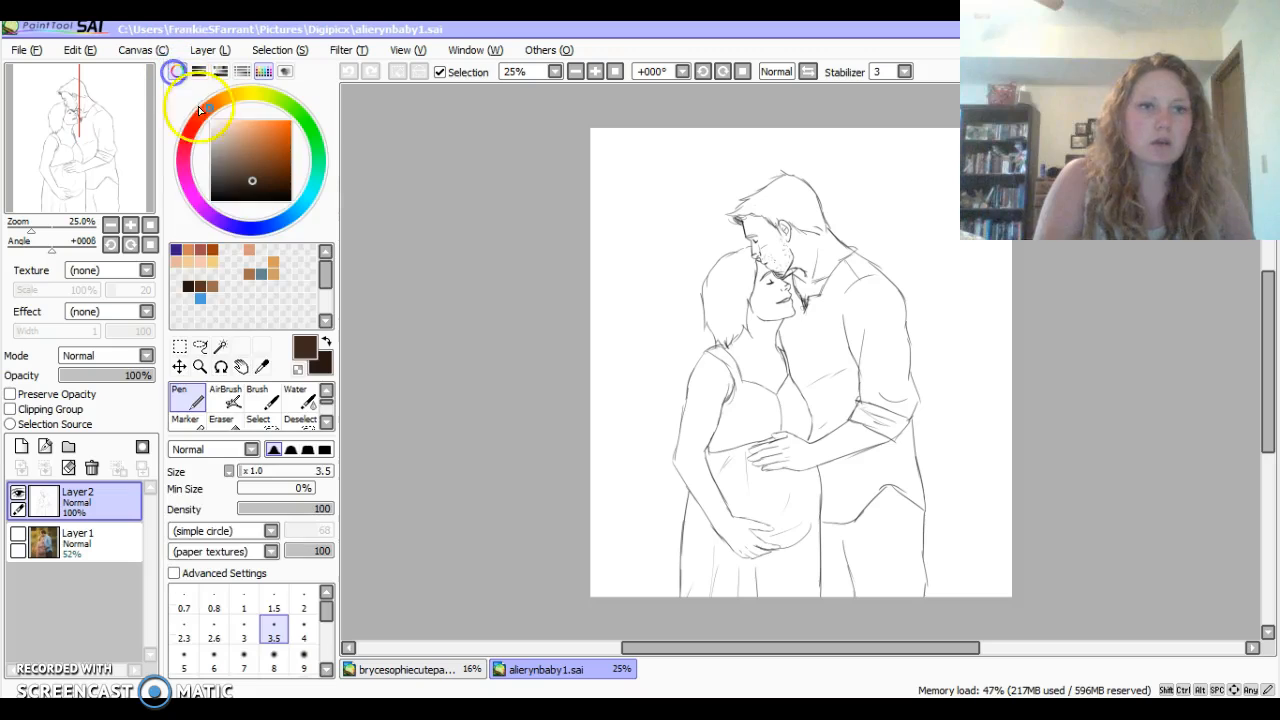
pyautogui.click(120, 535)
pyautogui.click(22, 448)
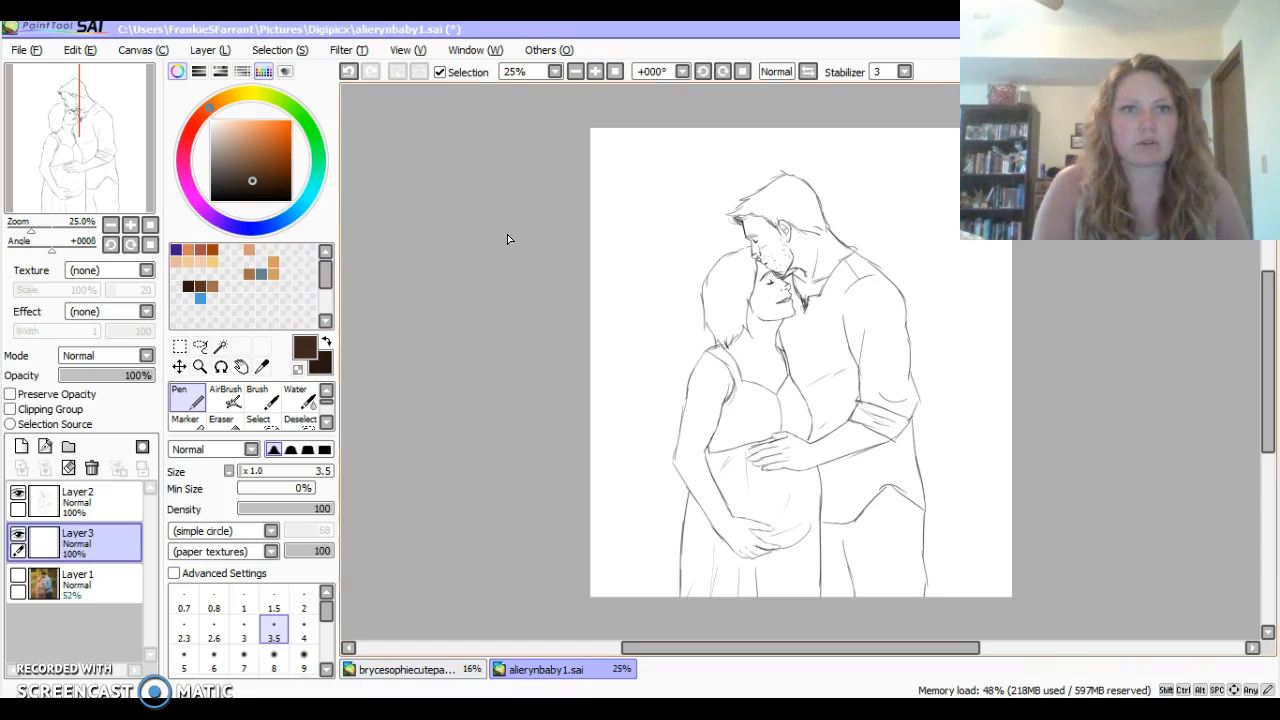
pyautogui.click(594, 71)
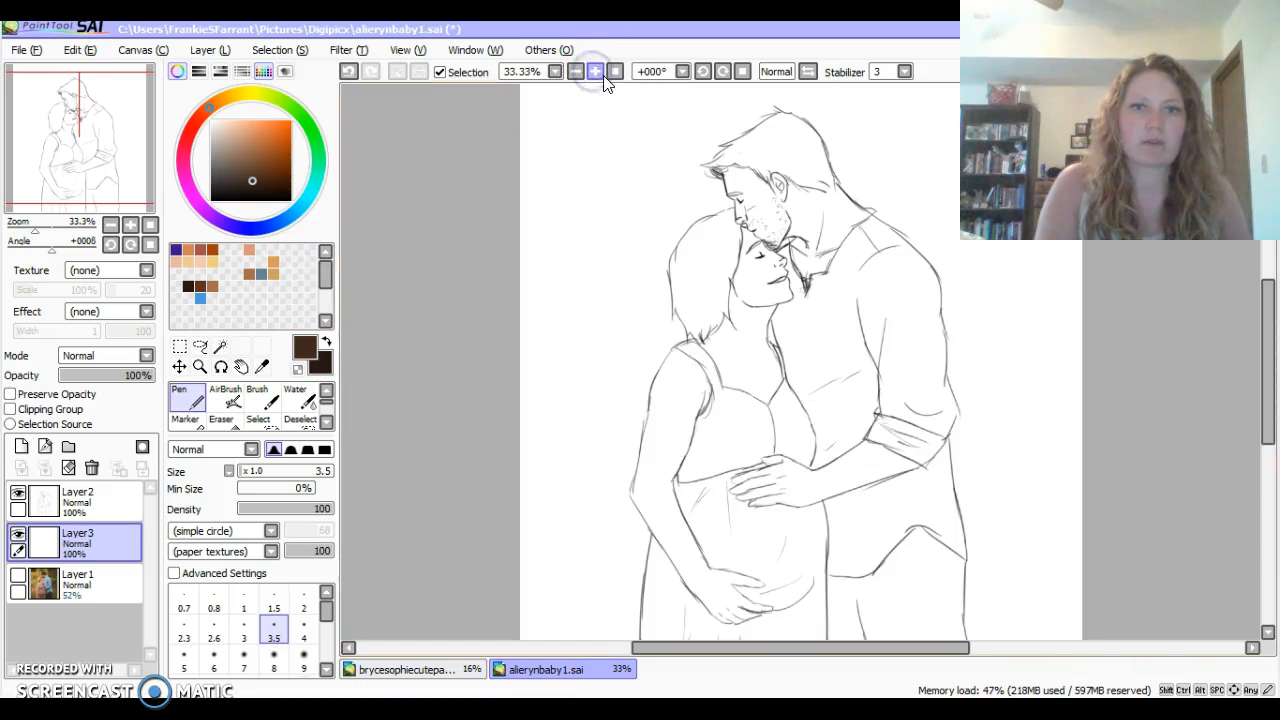
pyautogui.click(609, 72)
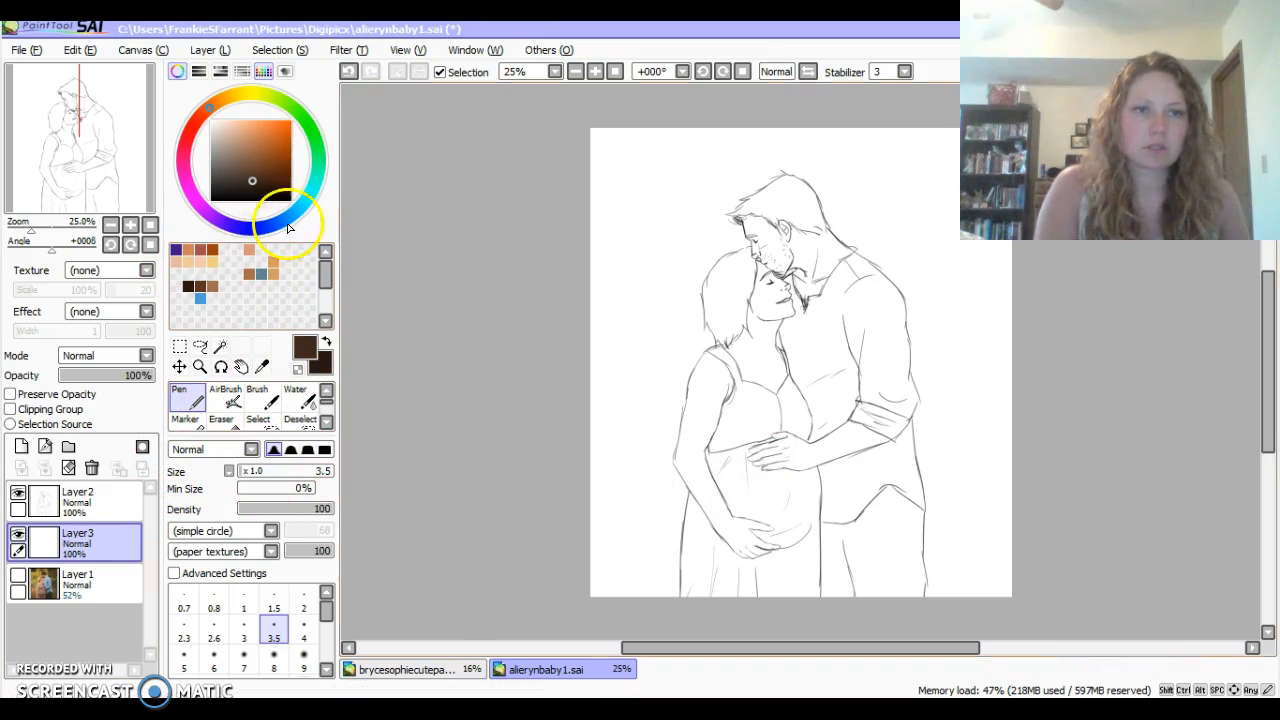
# Choose a tan skin color and set up the Water brush at size 40 for painting.
pyautogui.click(176, 261)
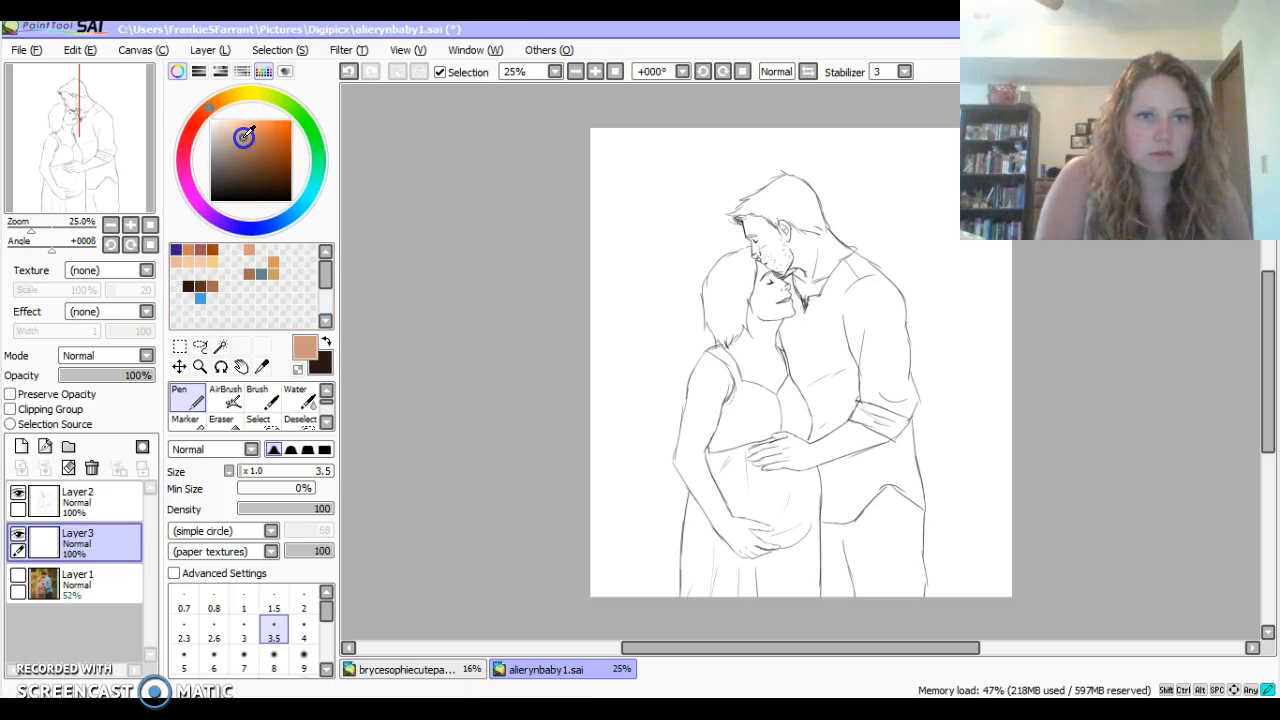
pyautogui.click(260, 398)
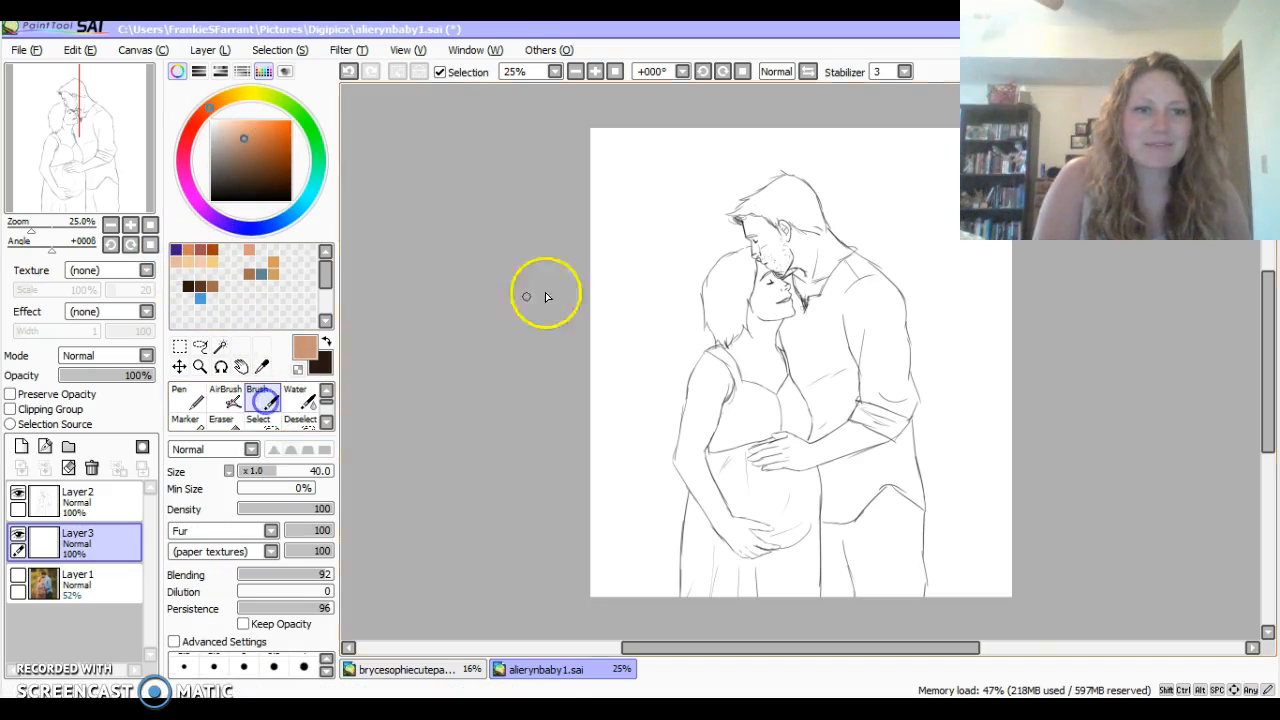
pyautogui.click(596, 71)
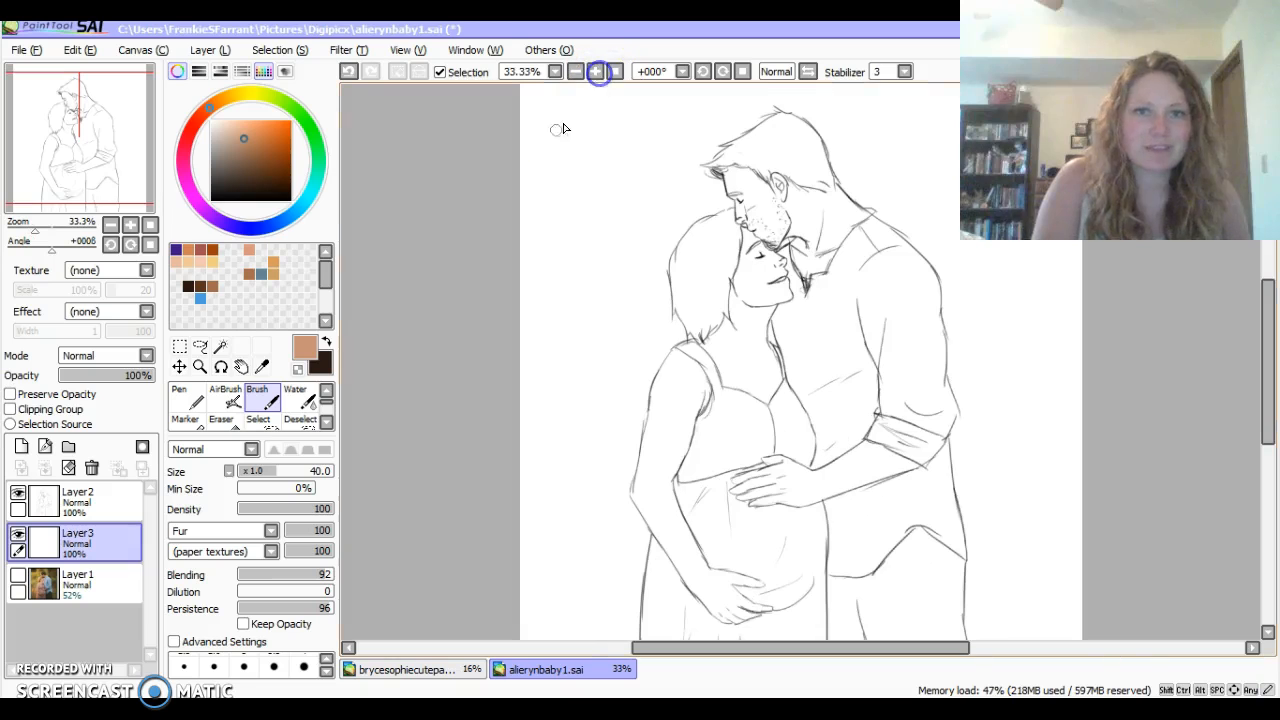
pyautogui.click(300, 399)
pyautogui.click(177, 71)
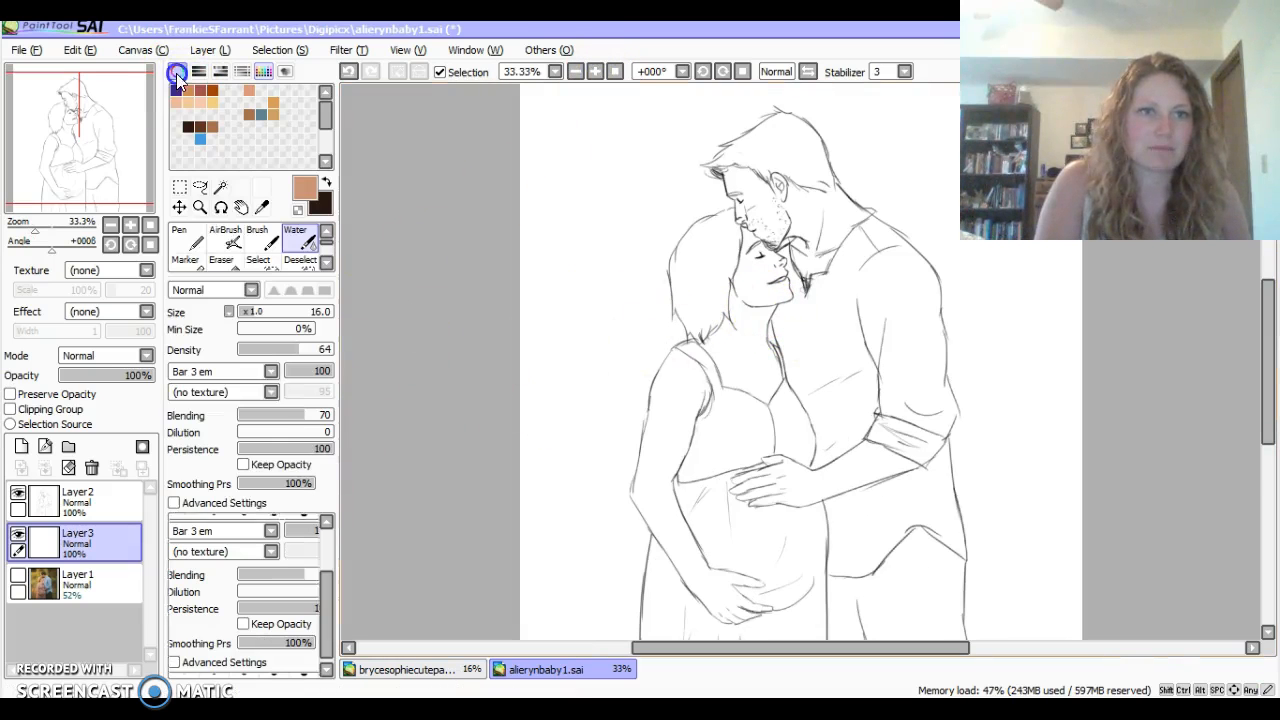
pyautogui.click(274, 575)
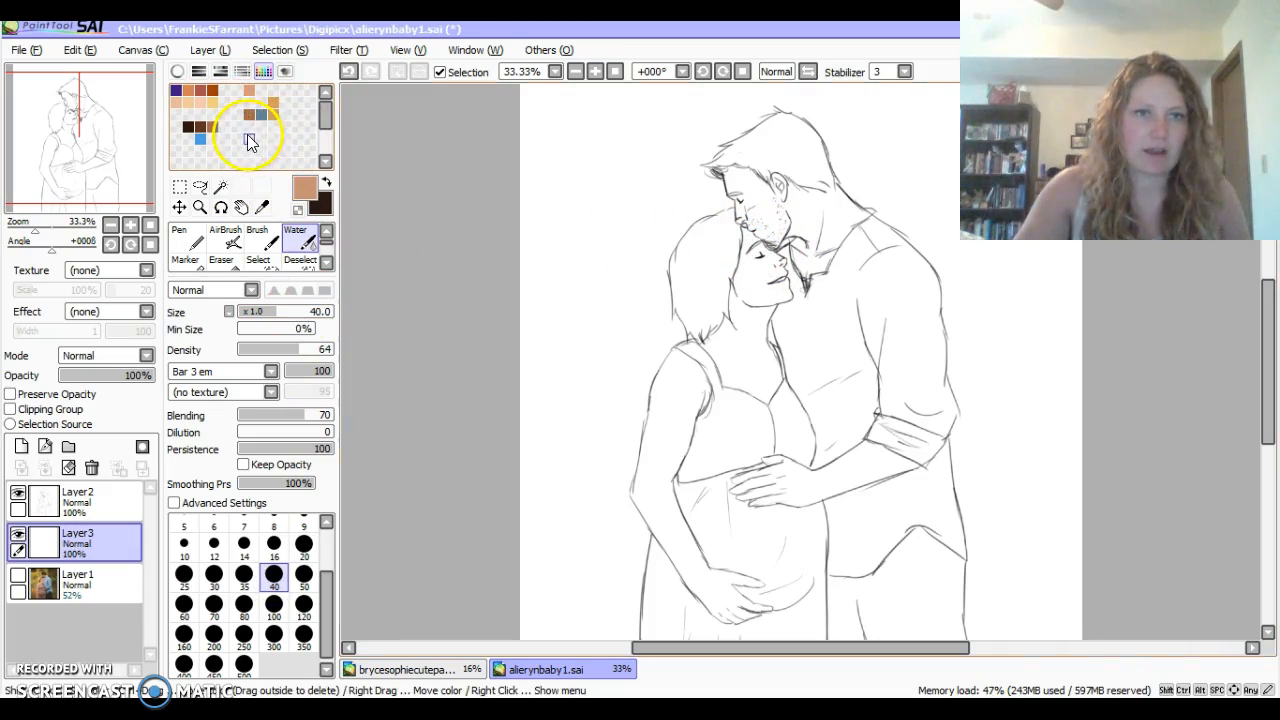
pyautogui.rightClick(253, 135)
pyautogui.click(300, 168)
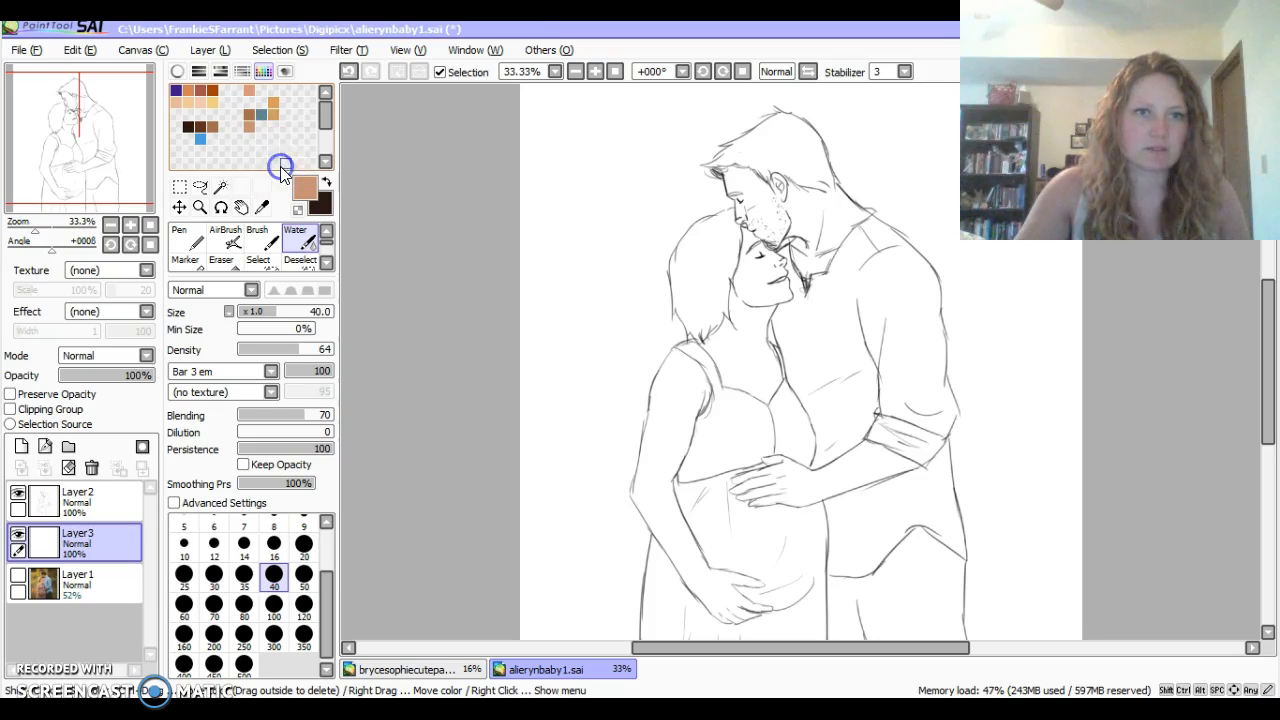
pyautogui.moveTo(742, 262)
pyautogui.mouseDown()
pyautogui.moveTo(743, 299)
pyautogui.moveTo(752, 245)
pyautogui.moveTo(748, 255)
pyautogui.moveTo(738, 231)
pyautogui.moveTo(769, 274)
pyautogui.mouseUp()
pyautogui.click(349, 72)
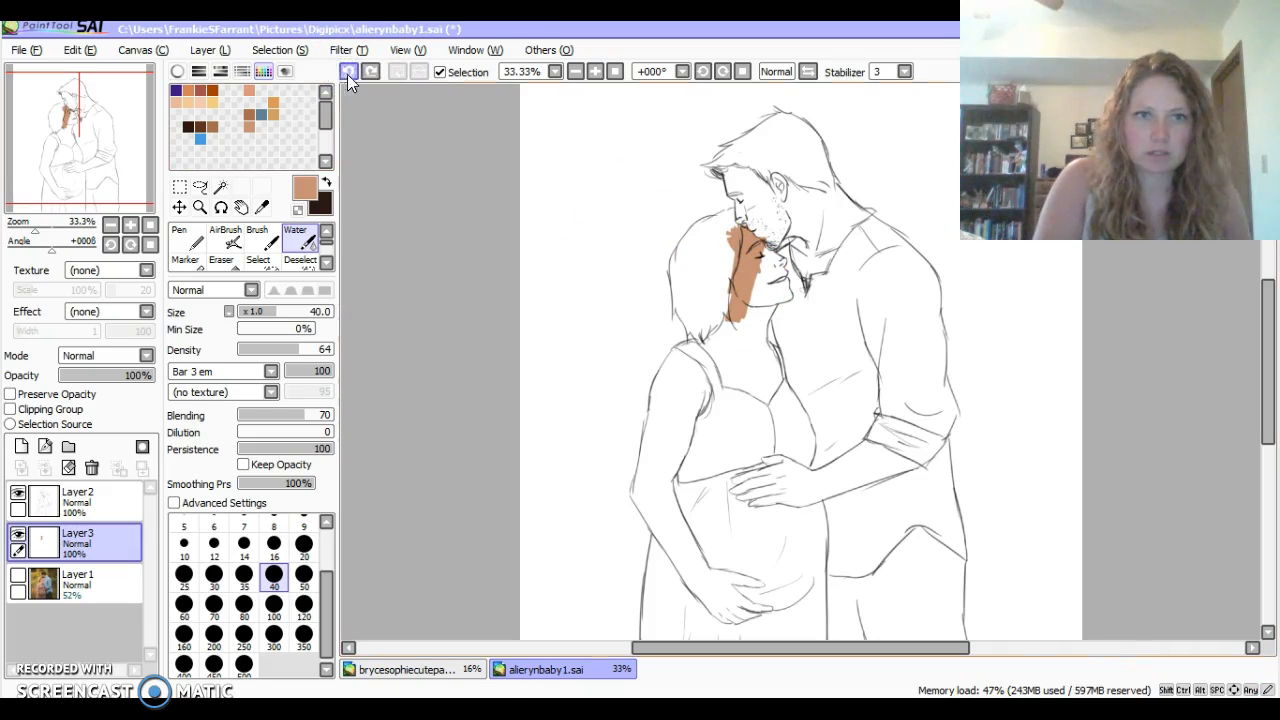
pyautogui.click(349, 72)
# Mix a lighter peach skin tone, testing it on the woman's cheek, and store it in the tan swatch's slot.
pyautogui.click(177, 72)
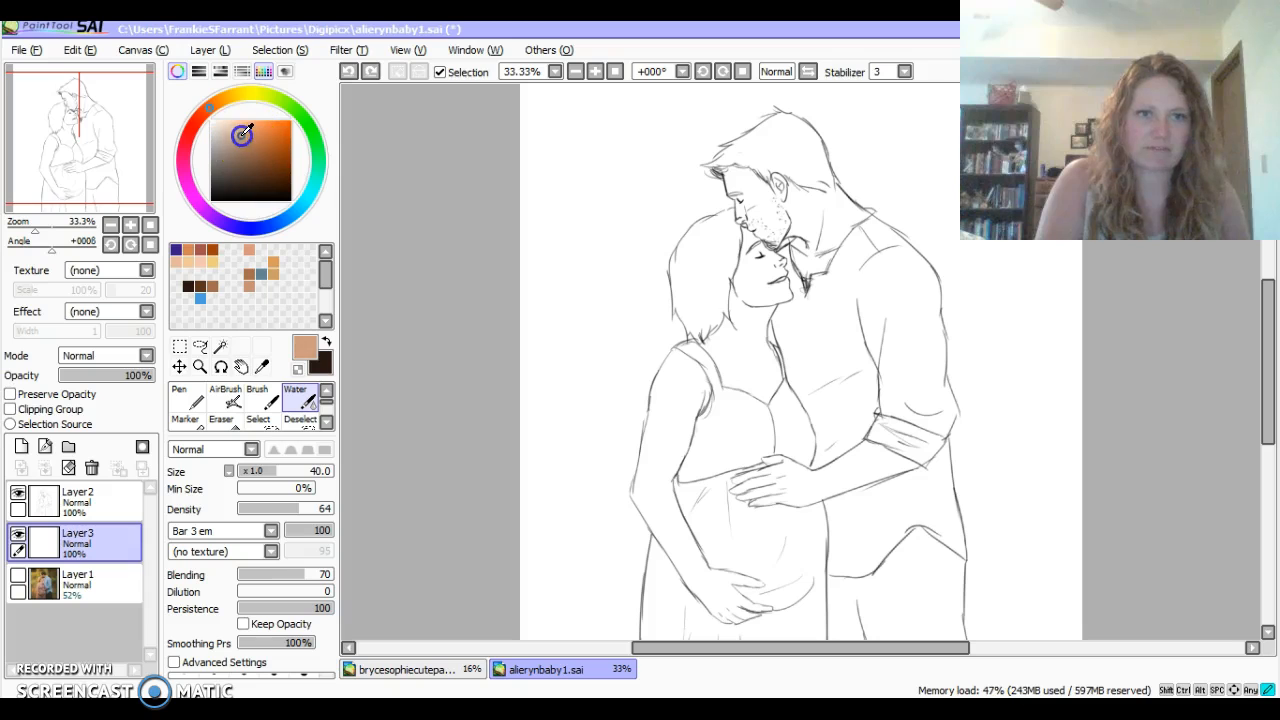
pyautogui.moveTo(763, 271); pyautogui.dragTo(745, 265)
pyautogui.click(258, 270)
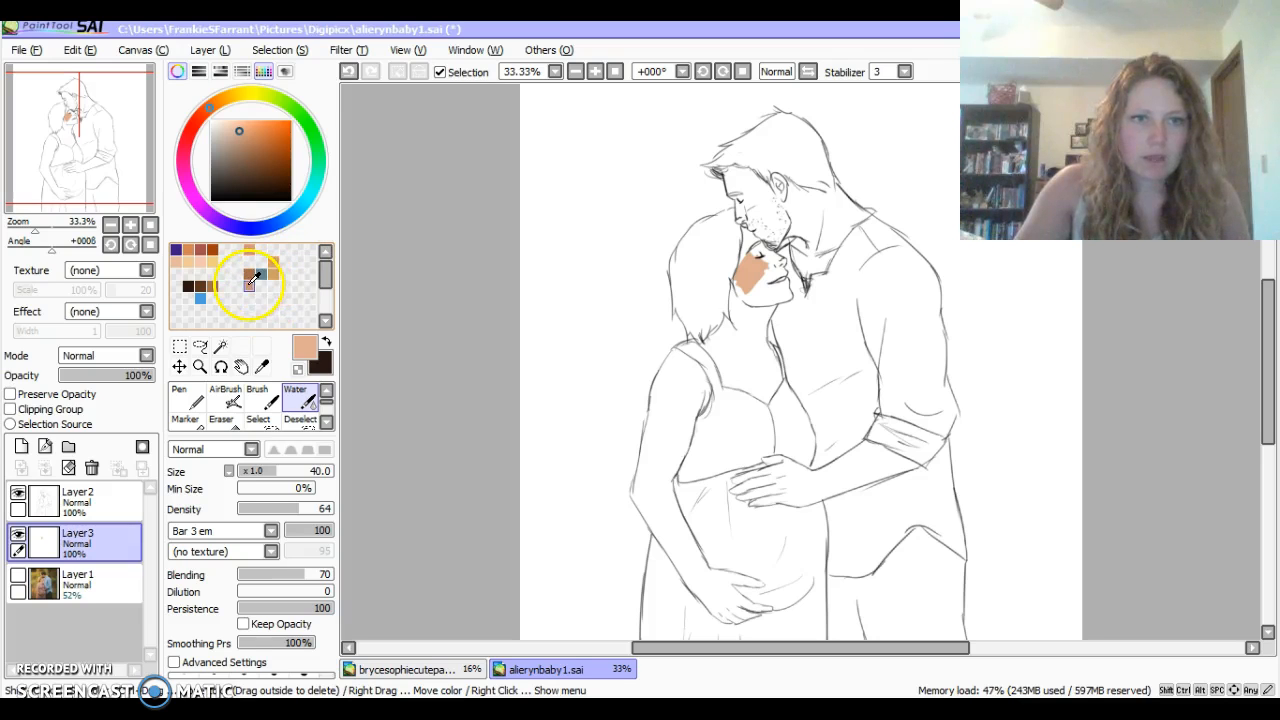
pyautogui.rightClick(248, 286)
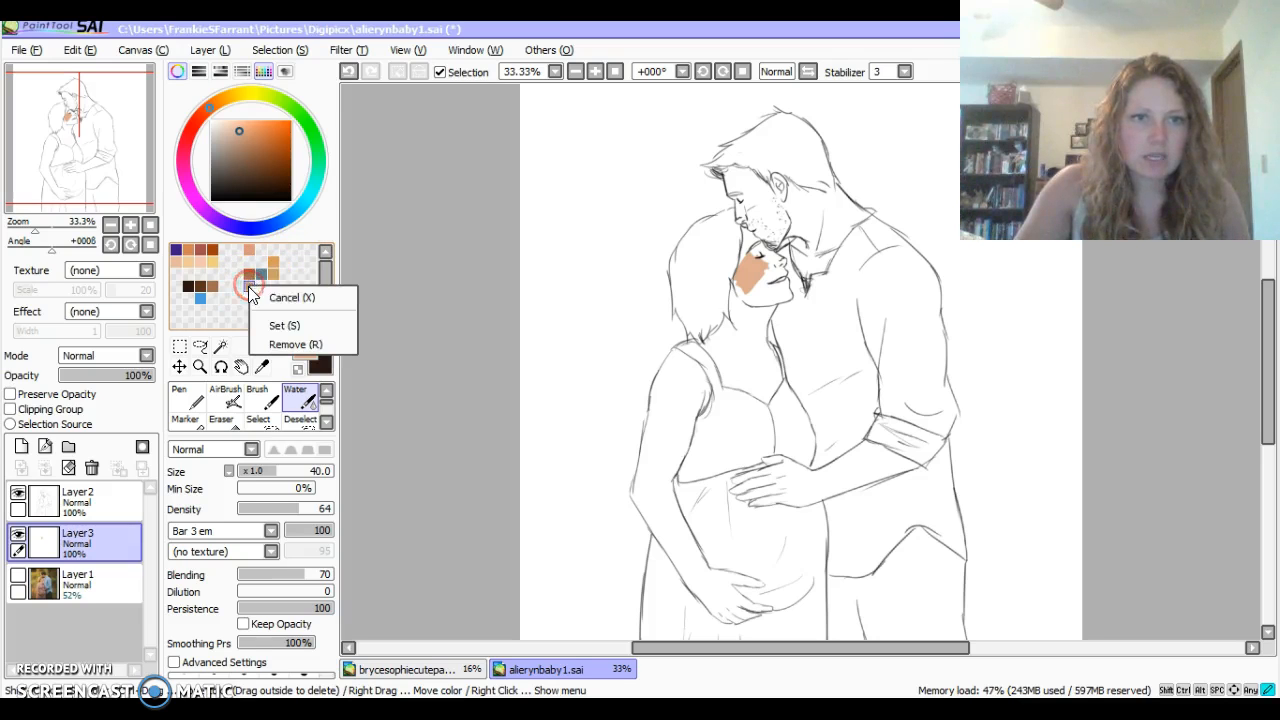
pyautogui.click(284, 326)
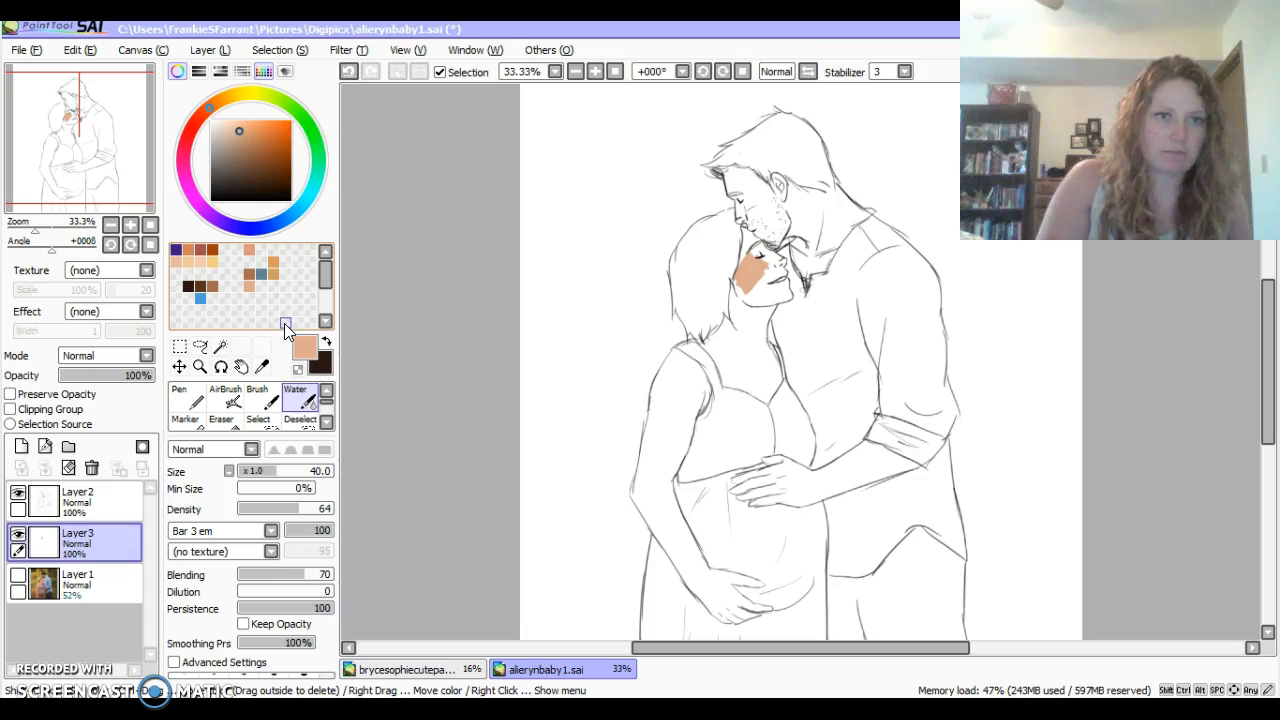
# Paint the flat peach skin base over the woman's face, neck and upper chest.
pyautogui.click(595, 71)
pyautogui.moveTo(677, 180)
pyautogui.mouseDown()
pyautogui.moveTo(665, 253)
pyautogui.moveTo(663, 145)
pyautogui.moveTo(678, 177)
pyautogui.moveTo(708, 166)
pyautogui.moveTo(728, 183)
pyautogui.moveTo(714, 282)
pyautogui.moveTo(751, 396)
pyautogui.moveTo(705, 447)
pyautogui.moveTo(717, 430)
pyautogui.moveTo(708, 417)
pyautogui.moveTo(629, 371)
pyautogui.moveTo(665, 362)
pyautogui.moveTo(631, 330)
pyautogui.moveTo(611, 255)
pyautogui.moveTo(651, 274)
pyautogui.mouseUp()
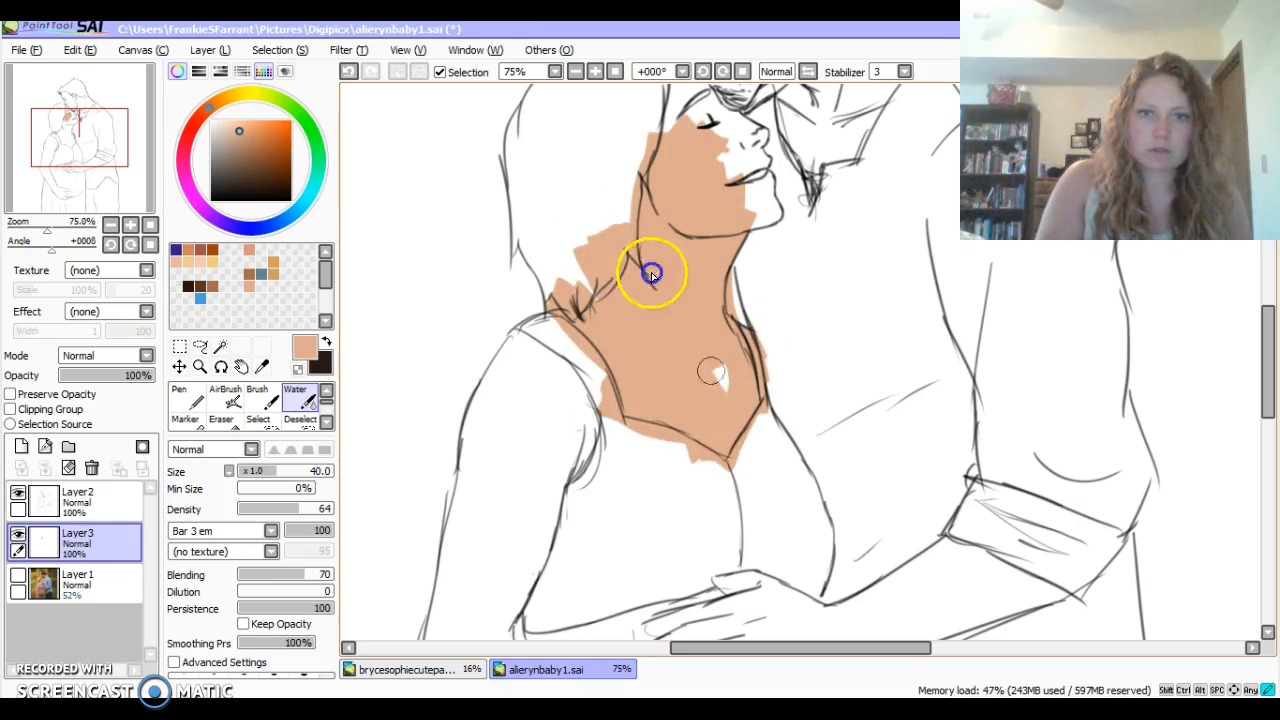
pyautogui.moveTo(1266, 345); pyautogui.dragTo(1266, 318)
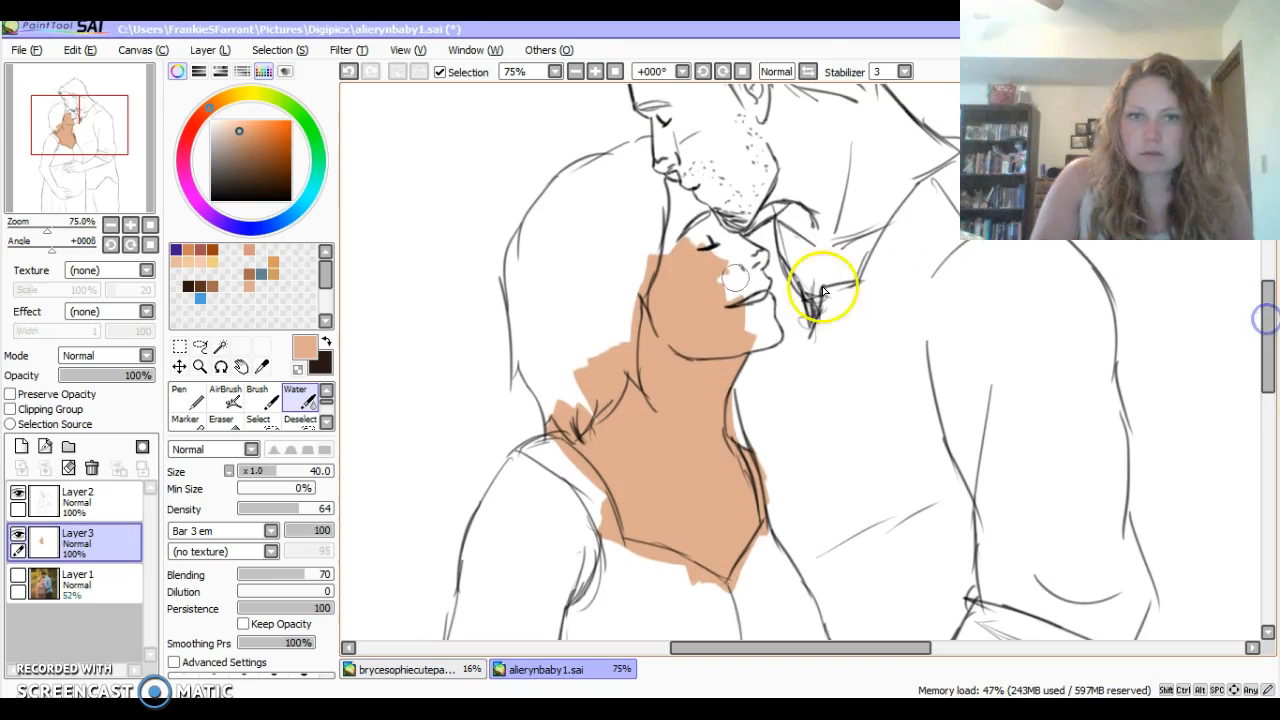
pyautogui.moveTo(671, 222); pyautogui.dragTo(677, 205)
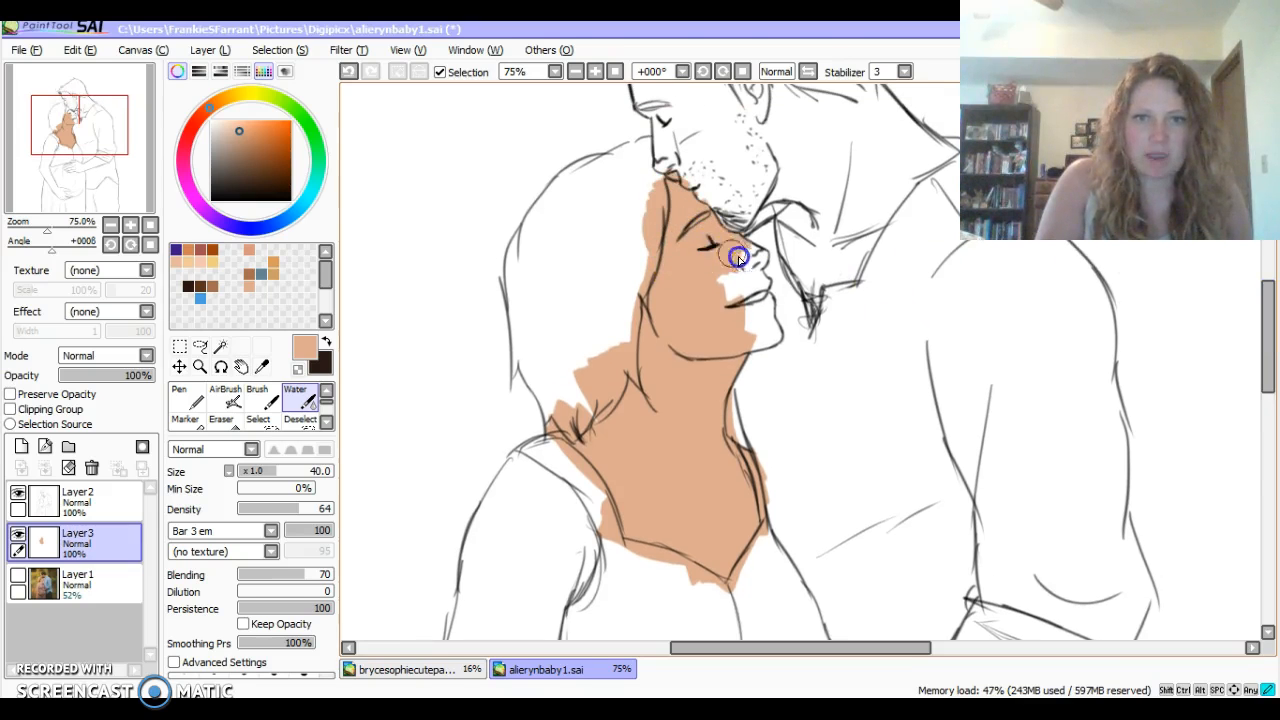
pyautogui.moveTo(741, 261)
pyautogui.mouseDown()
pyautogui.moveTo(749, 305)
pyautogui.moveTo(723, 263)
pyautogui.mouseUp()
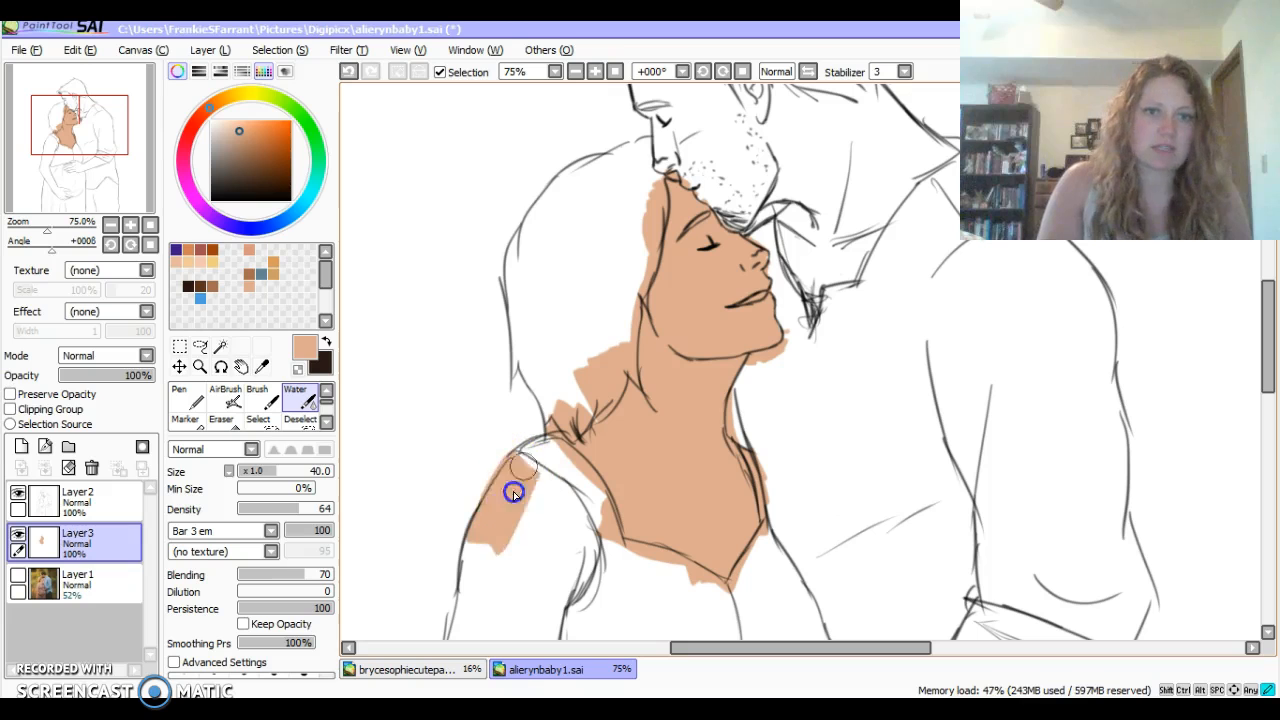
# Extend the peach skin base over the woman's shoulder and down her arm past the elbow.
pyautogui.moveTo(522, 482)
pyautogui.mouseDown()
pyautogui.moveTo(591, 551)
pyautogui.moveTo(523, 603)
pyautogui.mouseUp()
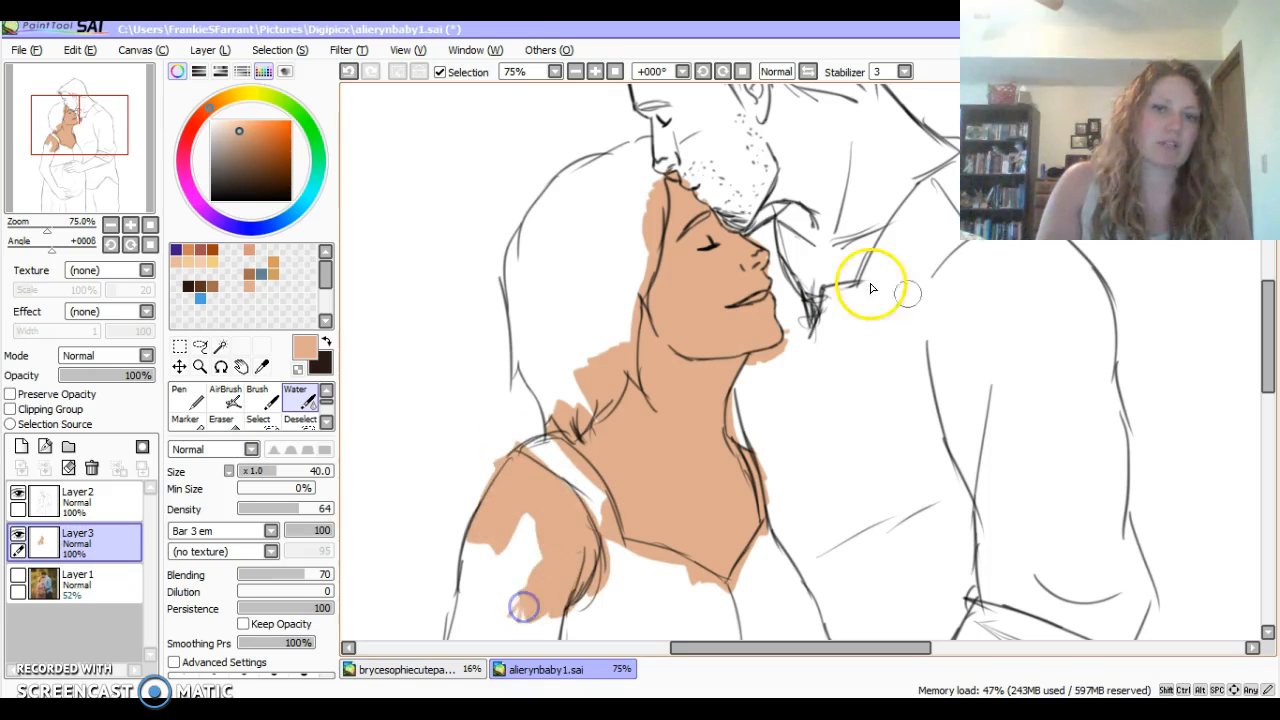
pyautogui.moveTo(1264, 290); pyautogui.dragTo(1267, 324)
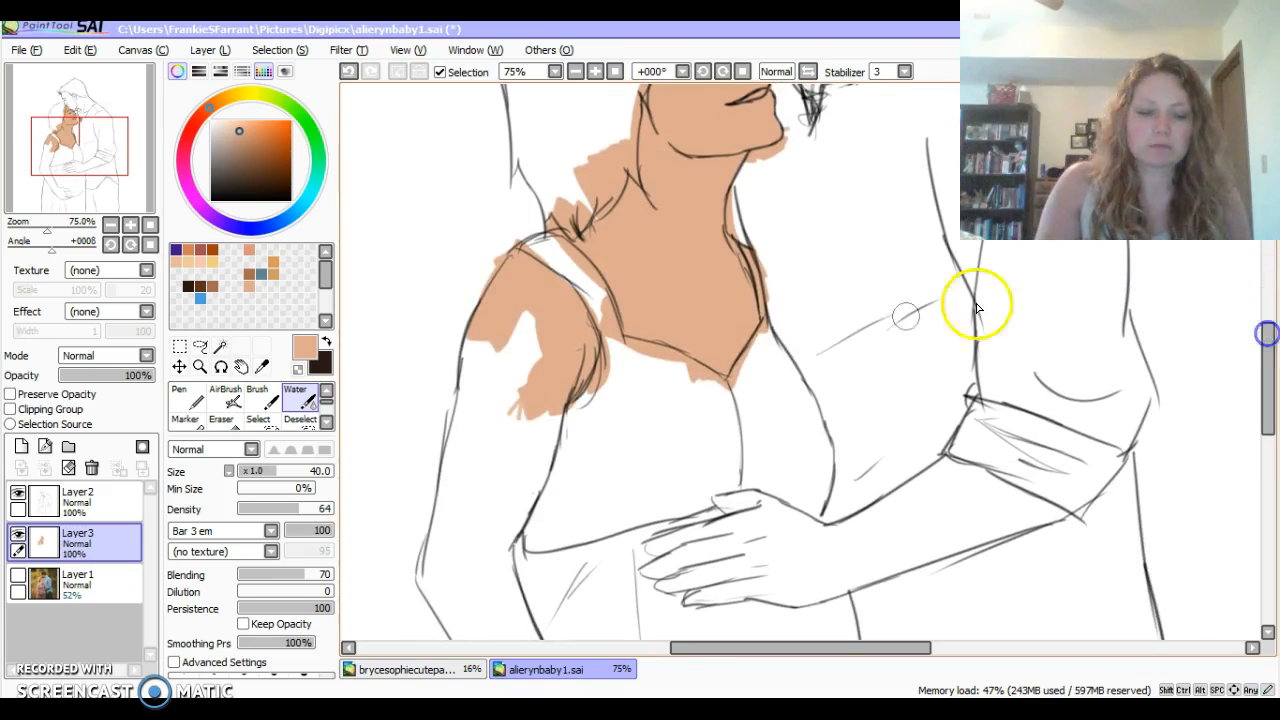
pyautogui.moveTo(523, 339)
pyautogui.mouseDown()
pyautogui.moveTo(514, 488)
pyautogui.moveTo(514, 409)
pyautogui.moveTo(498, 359)
pyautogui.moveTo(474, 356)
pyautogui.moveTo(519, 370)
pyautogui.moveTo(534, 449)
pyautogui.moveTo(546, 417)
pyautogui.mouseUp()
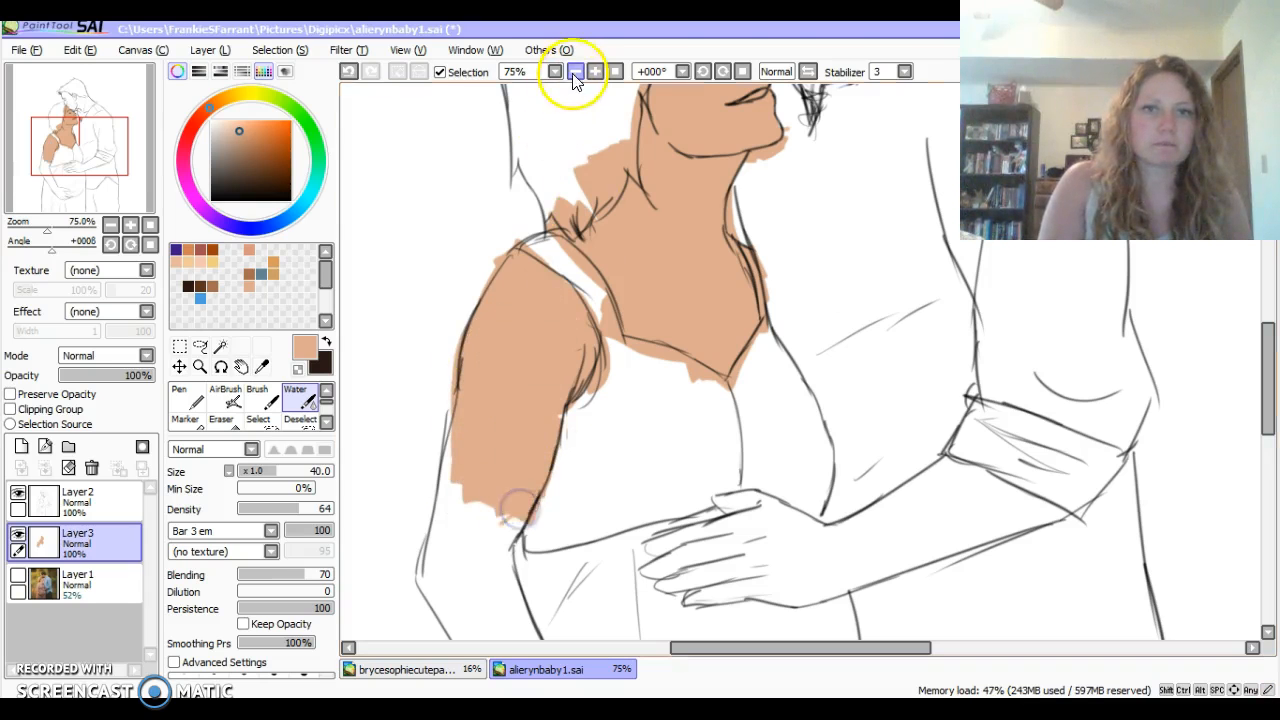
pyautogui.click(575, 71)
pyautogui.moveTo(589, 315)
pyautogui.mouseDown()
pyautogui.moveTo(602, 458)
pyautogui.moveTo(554, 512)
pyautogui.moveTo(580, 554)
pyautogui.moveTo(569, 468)
pyautogui.moveTo(609, 452)
pyautogui.mouseUp()
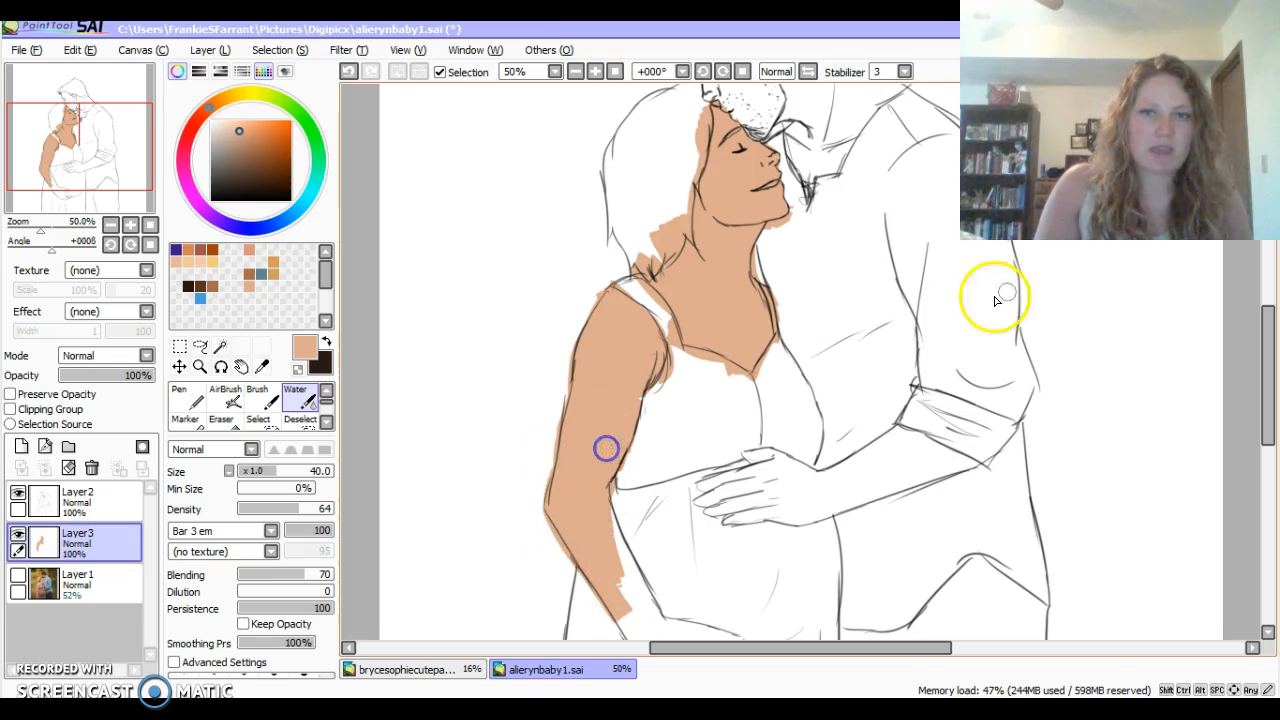
# Fill the woman's lower forearm and the hand under her belly with the peach skin base.
pyautogui.moveTo(1265, 350); pyautogui.dragTo(1266, 373)
pyautogui.moveTo(603, 398); pyautogui.dragTo(627, 433)
pyautogui.moveTo(540, 355); pyautogui.dragTo(619, 456)
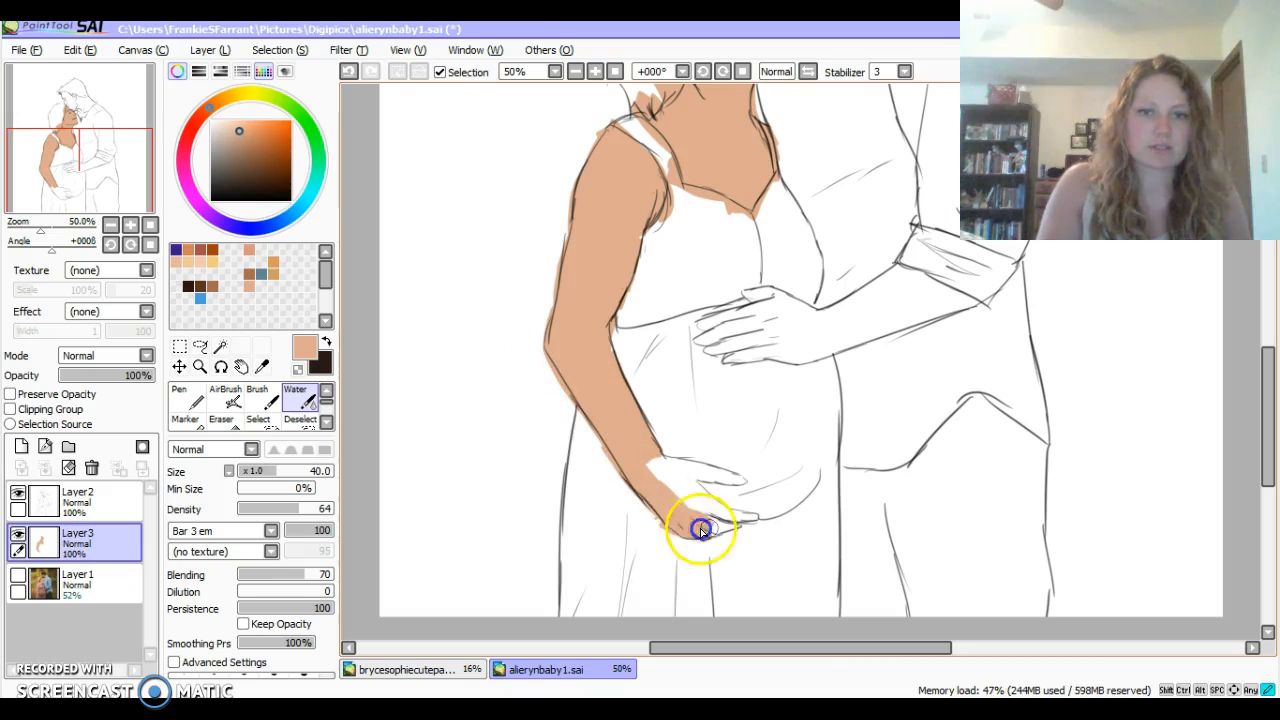
pyautogui.moveTo(673, 485)
pyautogui.mouseDown()
pyautogui.moveTo(666, 460)
pyautogui.moveTo(752, 486)
pyautogui.mouseUp()
# Add a new layer above the woman's skin layer and choose a slightly more golden tan for the man.
pyautogui.moveTo(1266, 412); pyautogui.dragTo(1265, 345)
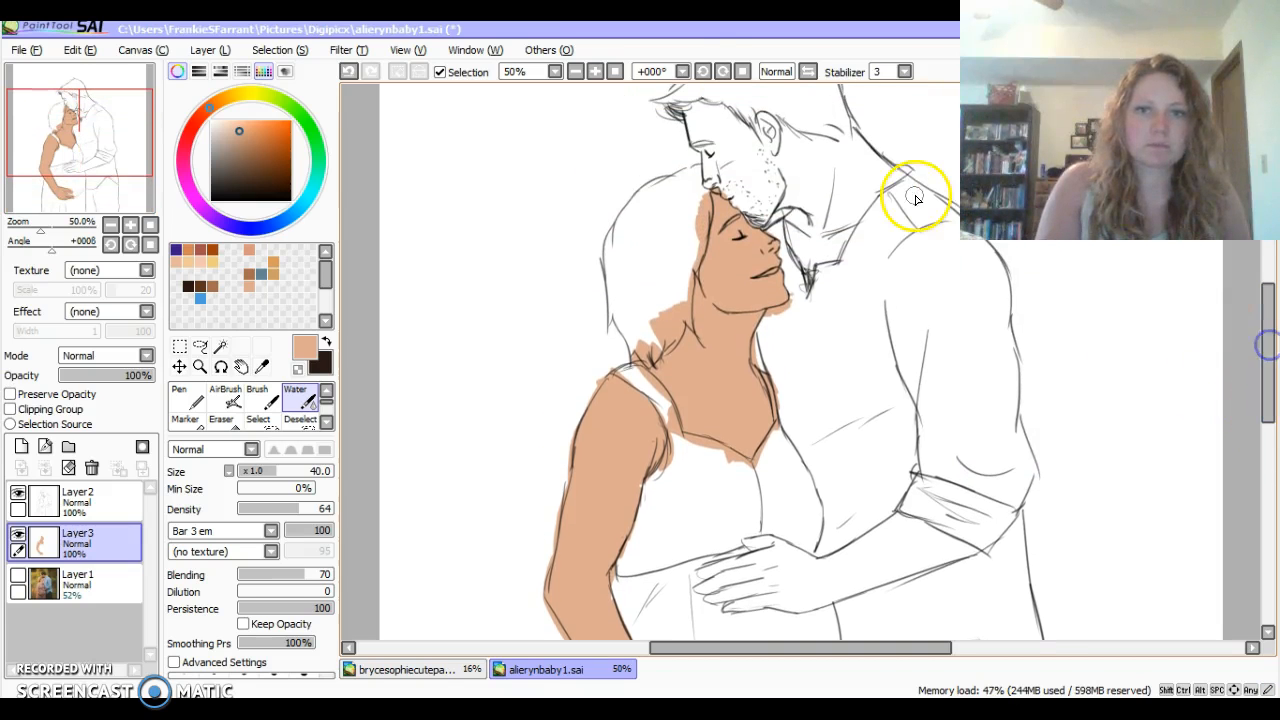
pyautogui.click(595, 71)
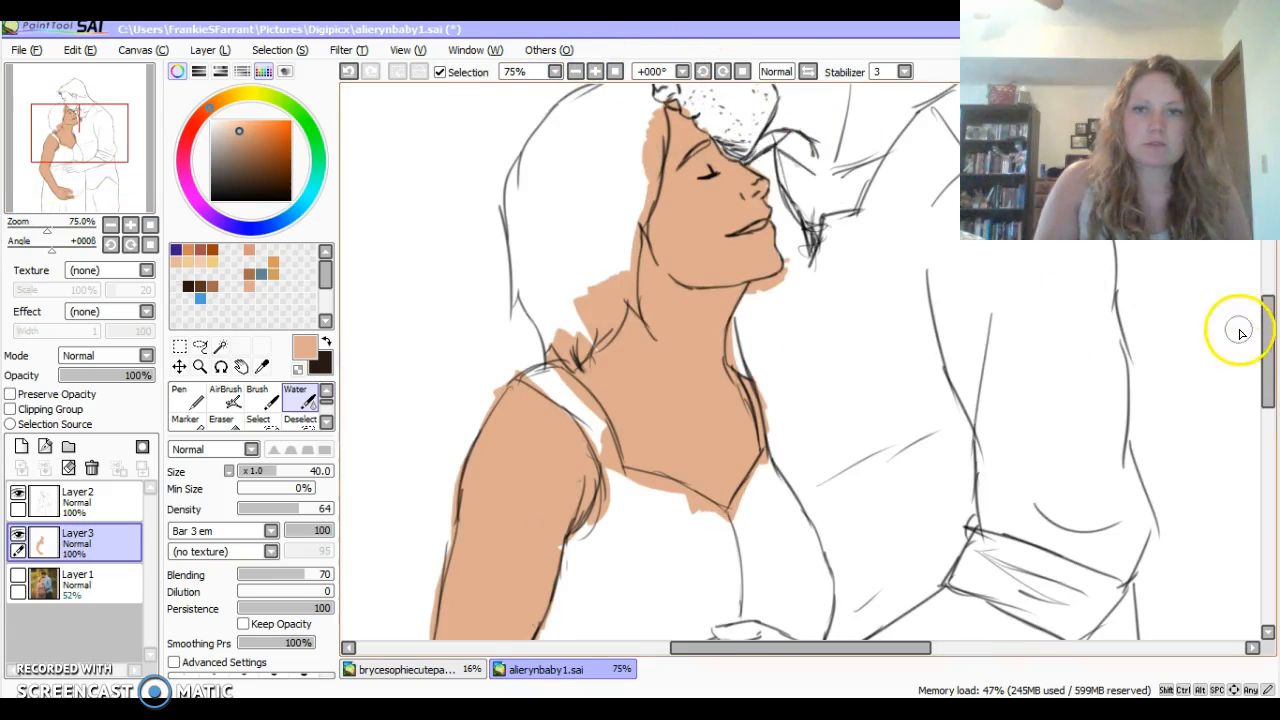
pyautogui.moveTo(1266, 349); pyautogui.dragTo(1266, 322)
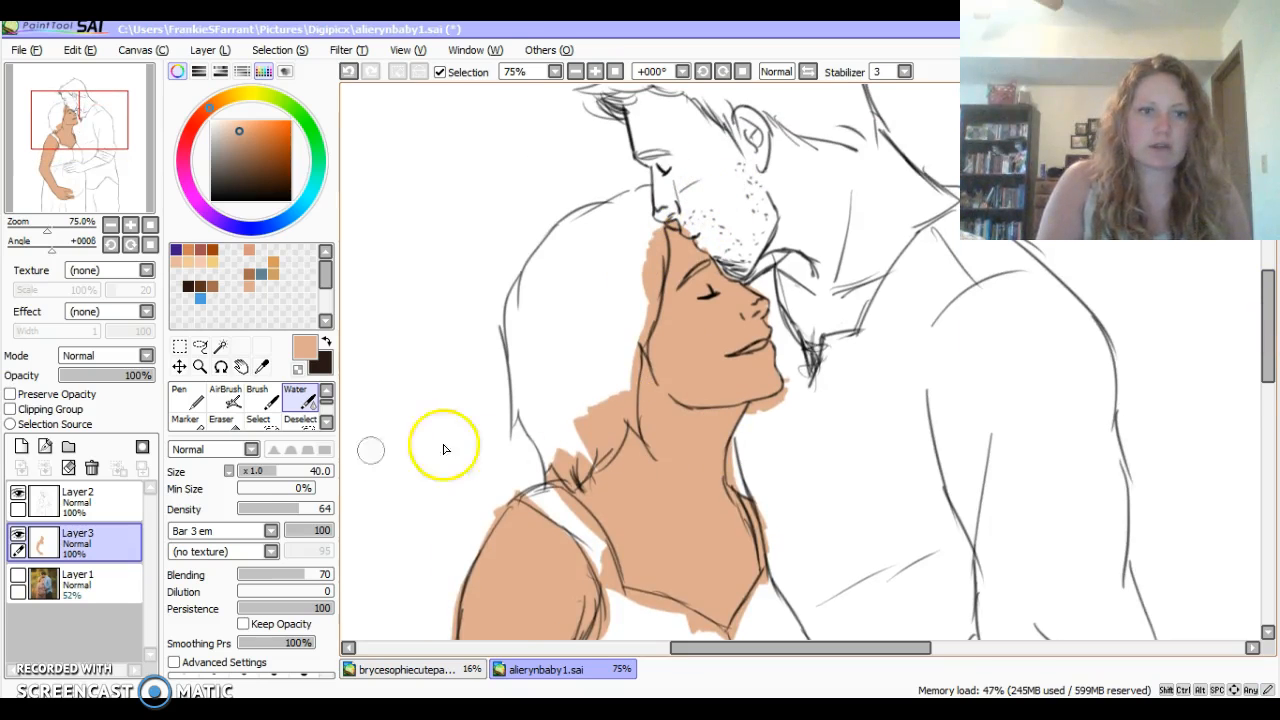
pyautogui.click(21, 446)
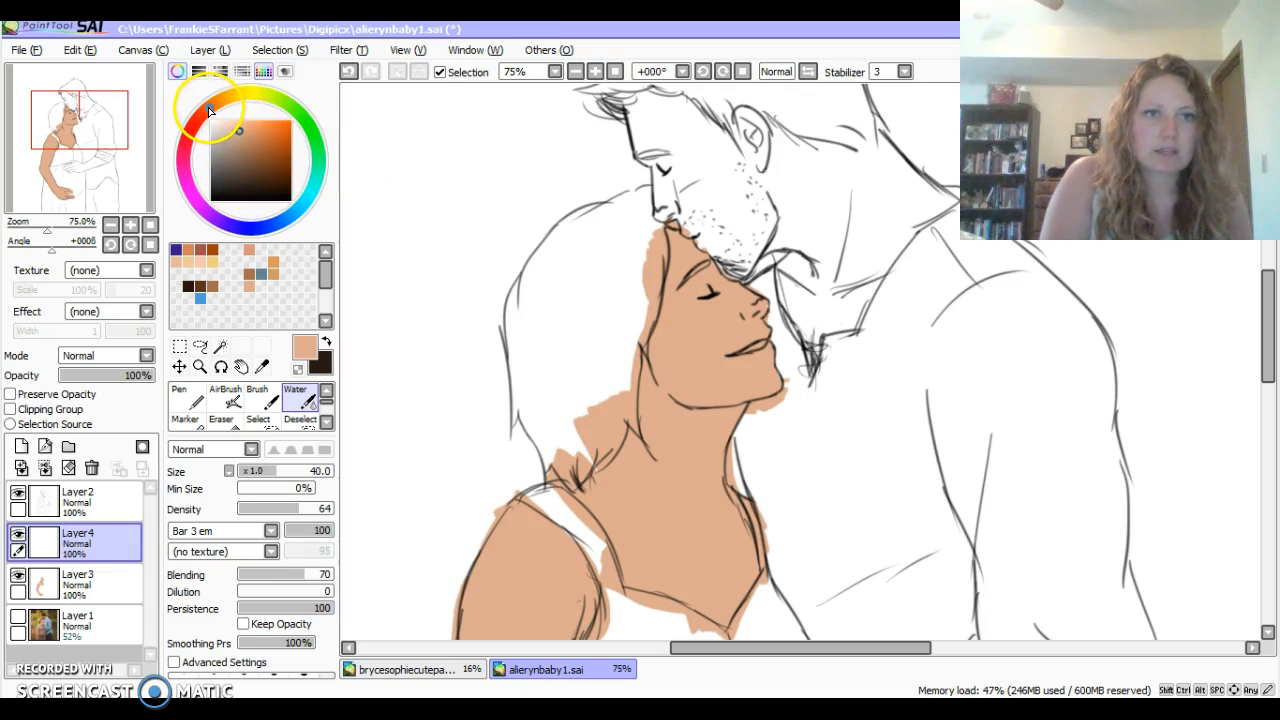
pyautogui.click(244, 128)
# Paint the man's face in the golden tan, using brush size 16 along the beard and jawline.
pyautogui.moveTo(680, 114)
pyautogui.mouseDown()
pyautogui.moveTo(644, 131)
pyautogui.moveTo(656, 97)
pyautogui.moveTo(651, 168)
pyautogui.moveTo(673, 136)
pyautogui.moveTo(689, 148)
pyautogui.moveTo(669, 208)
pyautogui.moveTo(685, 210)
pyautogui.moveTo(667, 187)
pyautogui.moveTo(669, 206)
pyautogui.moveTo(709, 151)
pyautogui.moveTo(697, 200)
pyautogui.mouseUp()
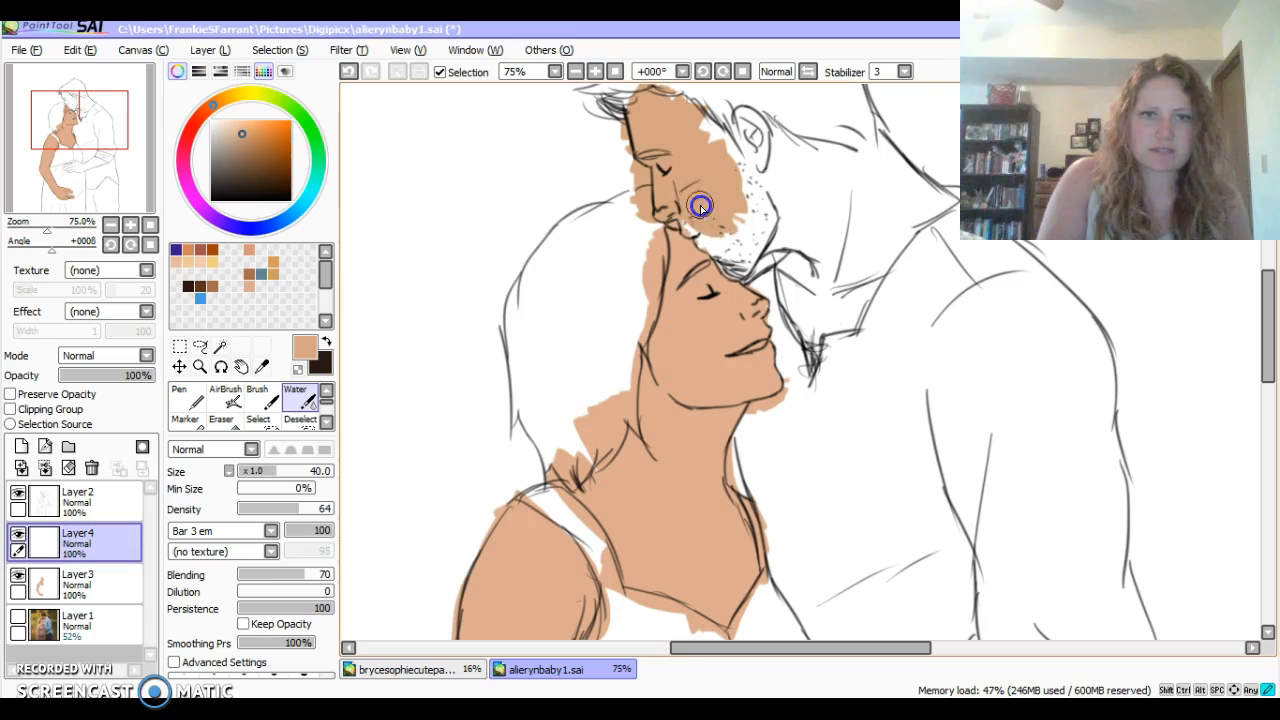
pyautogui.click(177, 71)
pyautogui.click(330, 514)
pyautogui.click(274, 543)
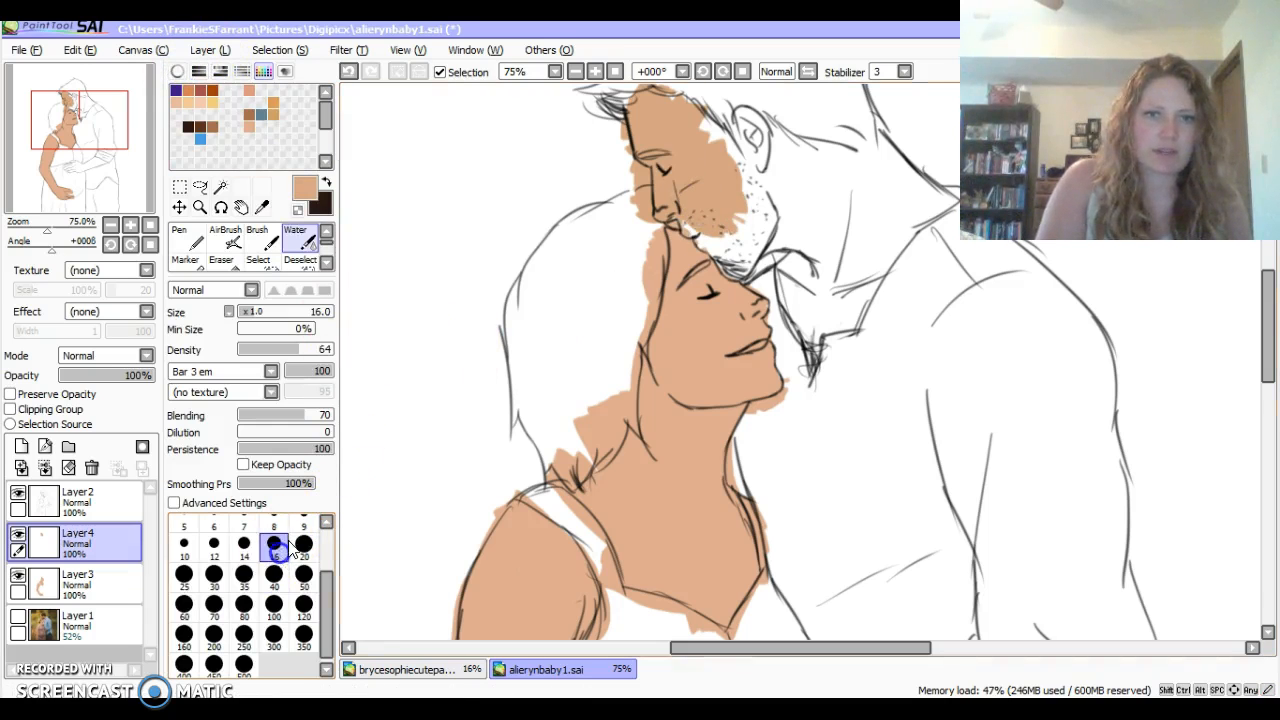
pyautogui.click(697, 229)
pyautogui.moveTo(695, 229); pyautogui.dragTo(694, 222)
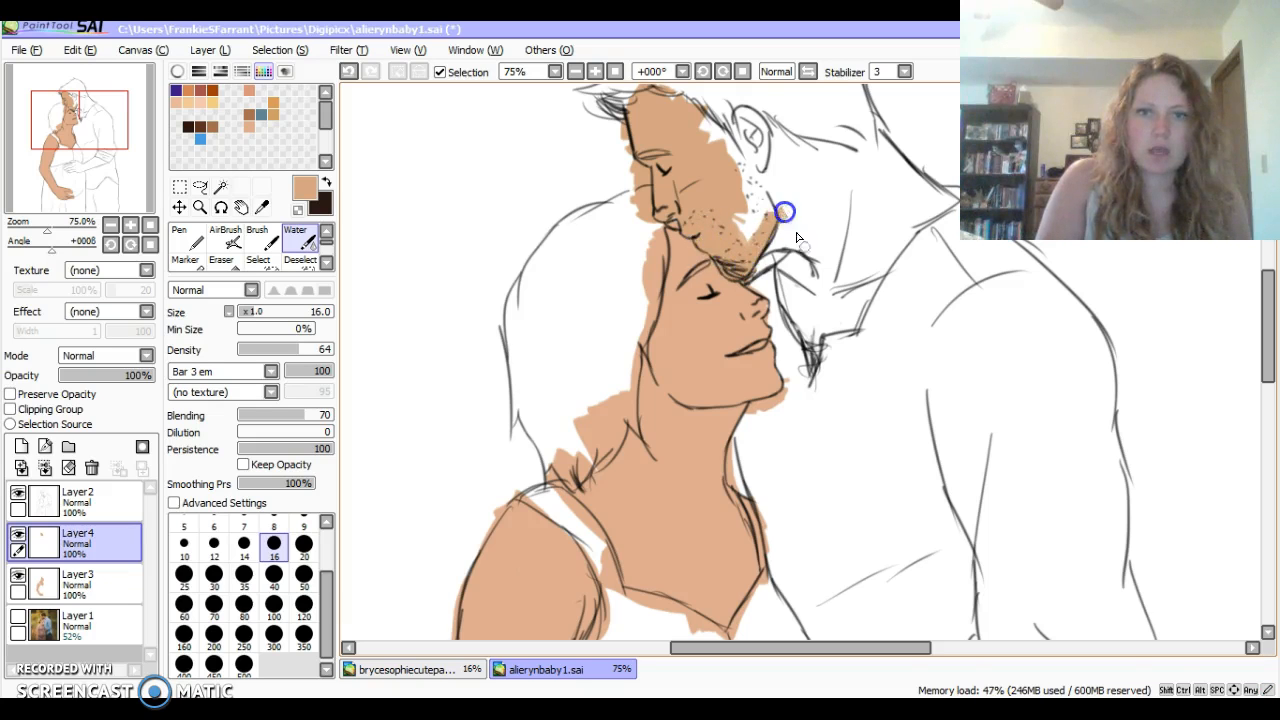
# Set the brush size to 40 and fill the man's neck, open collar, ear and remaining cheek.
pyautogui.click(274, 574)
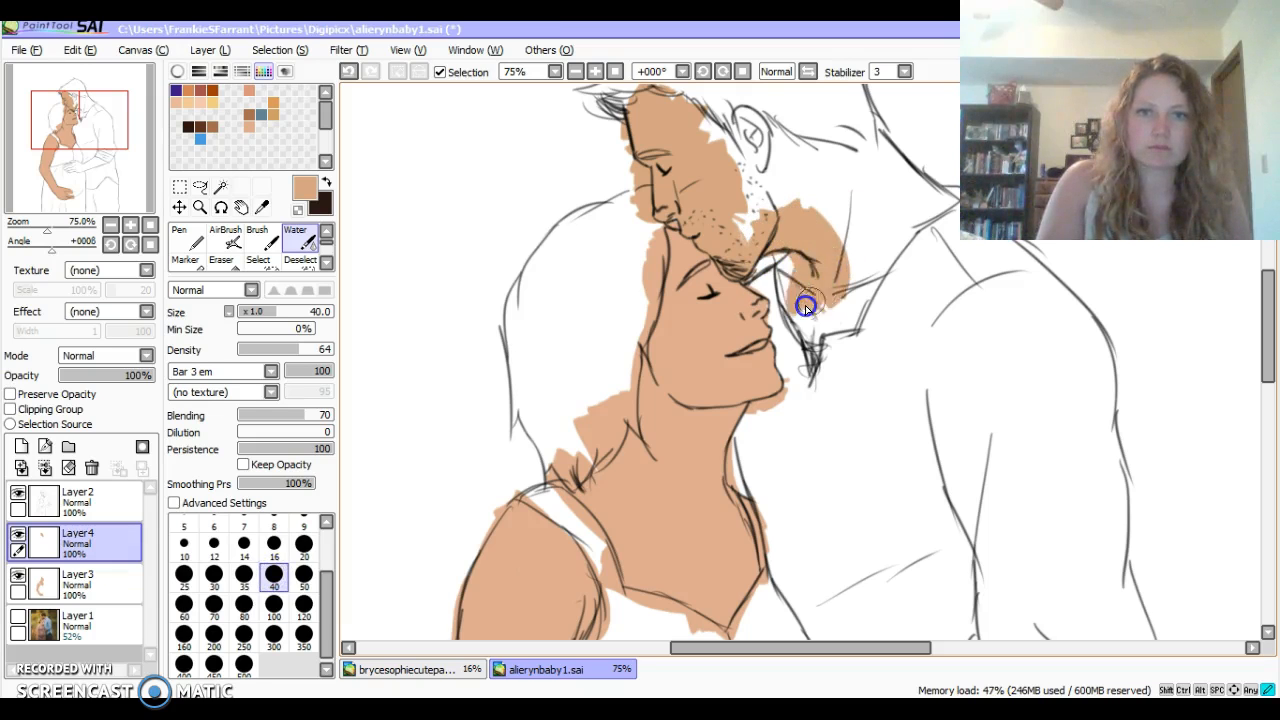
pyautogui.moveTo(811, 368)
pyautogui.mouseDown()
pyautogui.moveTo(846, 297)
pyautogui.moveTo(926, 209)
pyautogui.moveTo(944, 213)
pyautogui.moveTo(851, 120)
pyautogui.moveTo(817, 129)
pyautogui.moveTo(866, 257)
pyautogui.moveTo(697, 137)
pyautogui.moveTo(724, 115)
pyautogui.mouseUp()
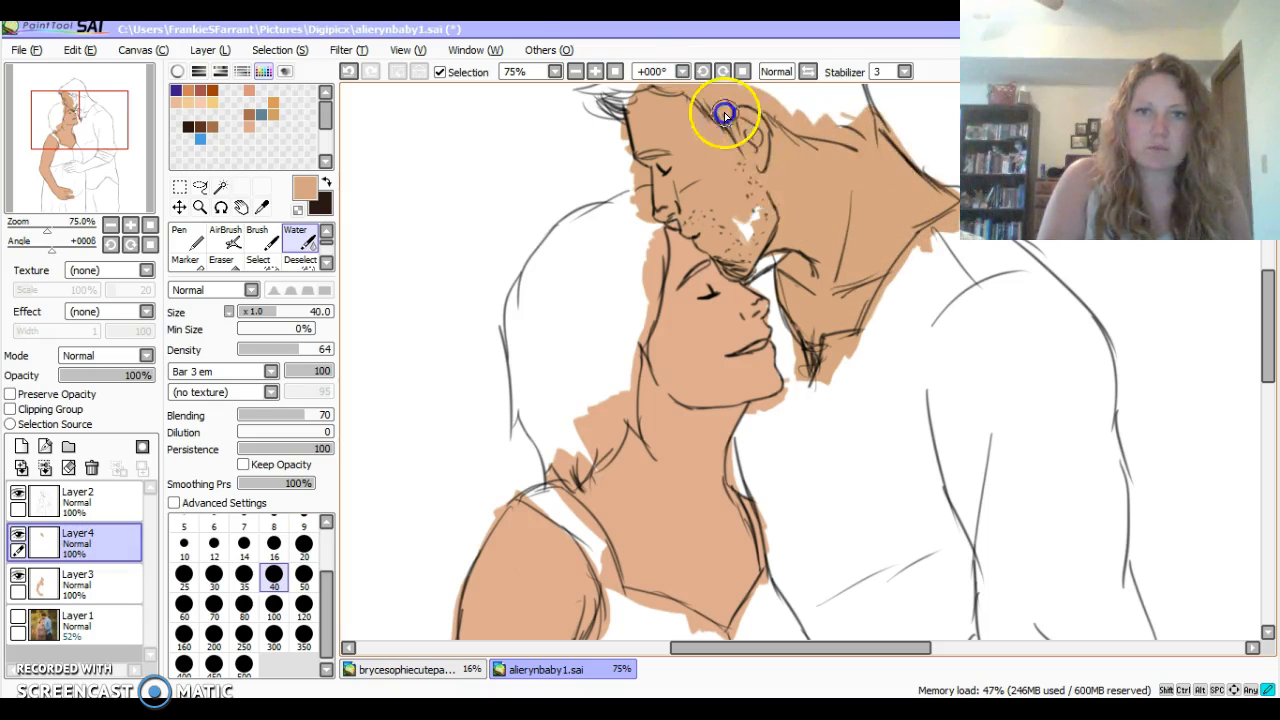
pyautogui.moveTo(762, 205); pyautogui.dragTo(818, 122)
# Paint the man's hand and forearm up to the rolled sleeve in the golden tan.
pyautogui.moveTo(1264, 278)
pyautogui.mouseDown()
pyautogui.moveTo(1263, 383)
pyautogui.moveTo(1273, 343)
pyautogui.moveTo(1268, 380)
pyautogui.mouseUp()
pyautogui.moveTo(714, 345); pyautogui.dragTo(743, 358)
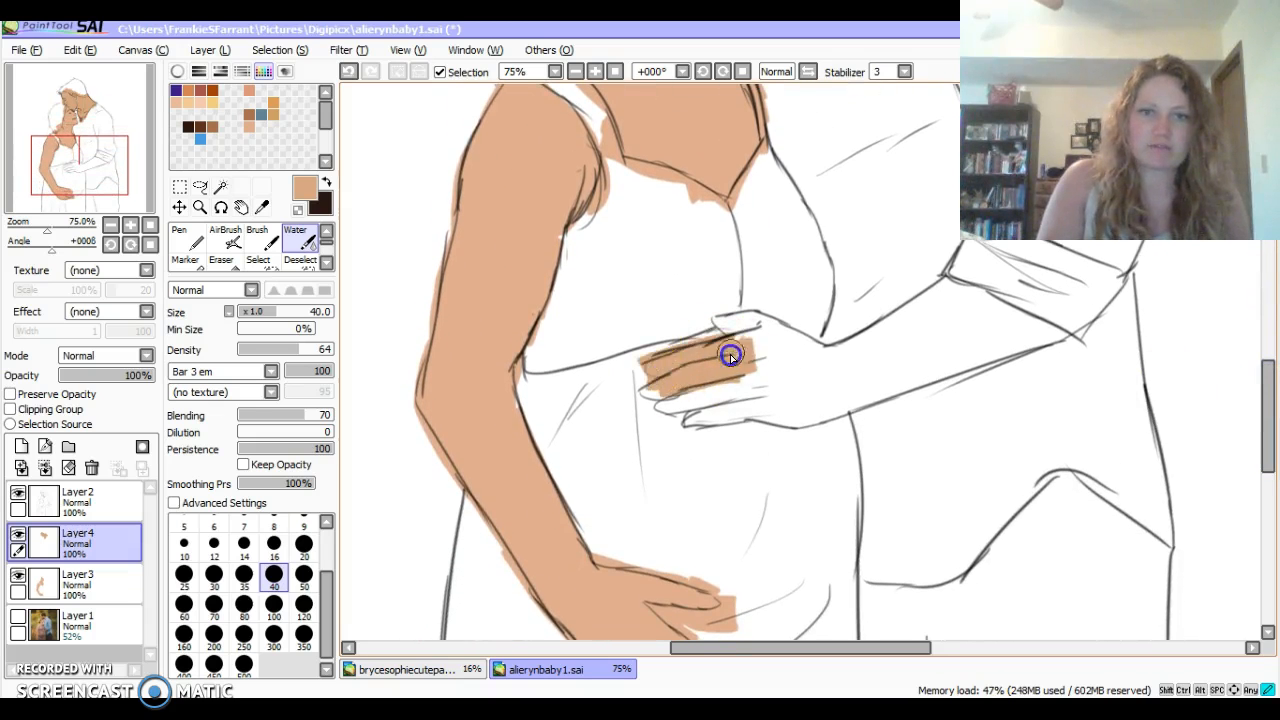
pyautogui.moveTo(762, 403)
pyautogui.mouseDown()
pyautogui.moveTo(797, 411)
pyautogui.moveTo(1066, 335)
pyautogui.mouseUp()
pyautogui.moveTo(911, 315)
pyautogui.mouseDown()
pyautogui.moveTo(880, 365)
pyautogui.moveTo(797, 375)
pyautogui.moveTo(888, 337)
pyautogui.mouseUp()
pyautogui.moveTo(797, 337); pyautogui.dragTo(773, 327)
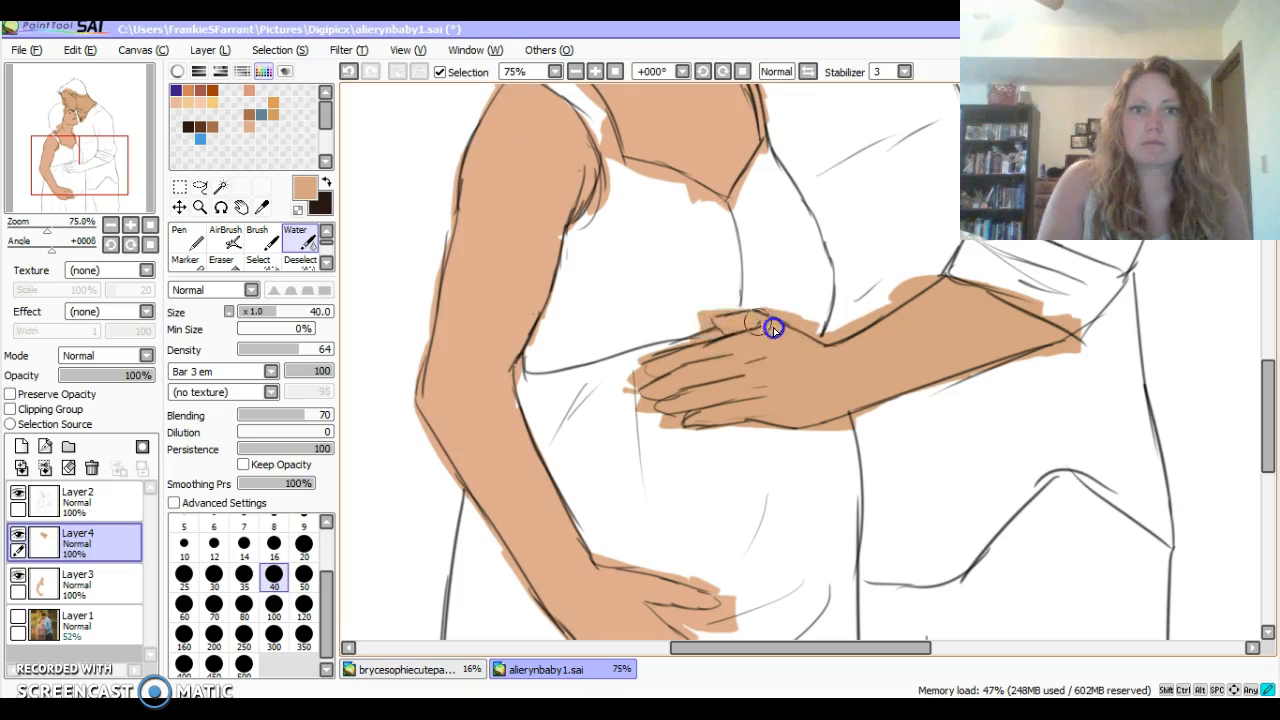
# Add a new layer directly above the woman's skin layer and sample her skin tone from the canvas.
pyautogui.moveTo(1268, 422); pyautogui.dragTo(1263, 316)
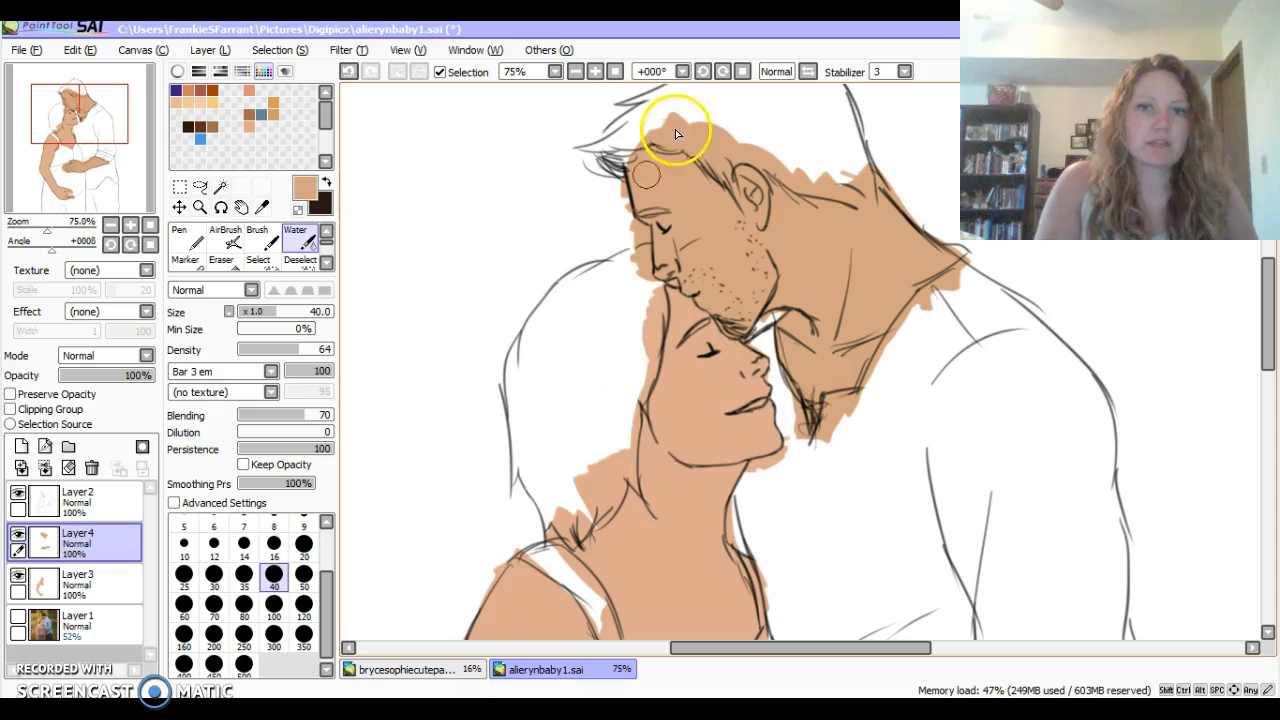
pyautogui.click(110, 580)
pyautogui.click(21, 446)
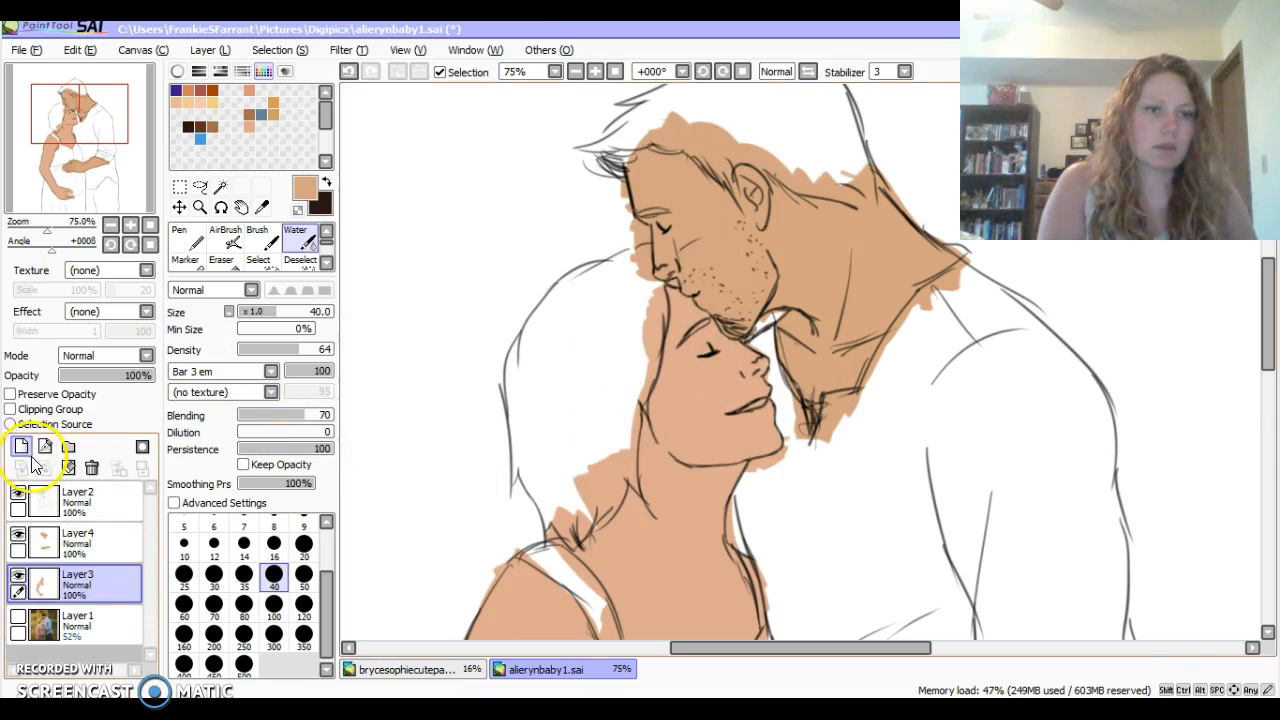
pyautogui.click(177, 71)
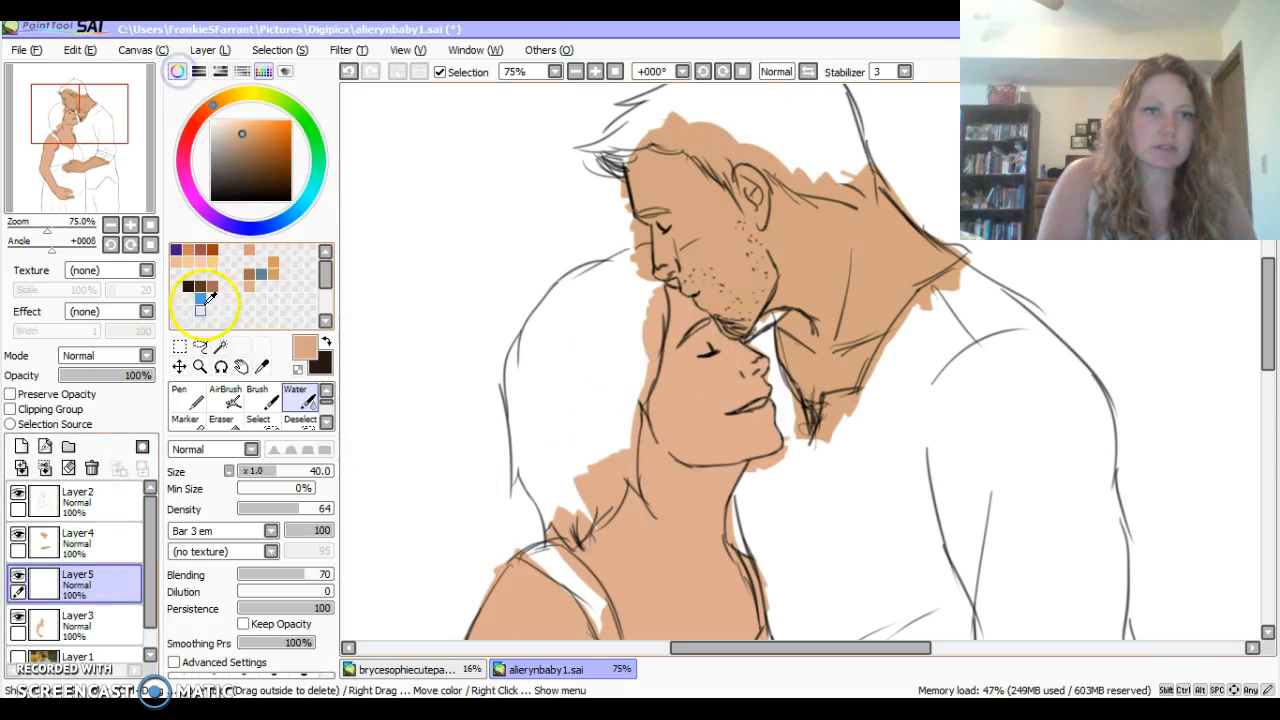
pyautogui.click(262, 367)
pyautogui.click(645, 392)
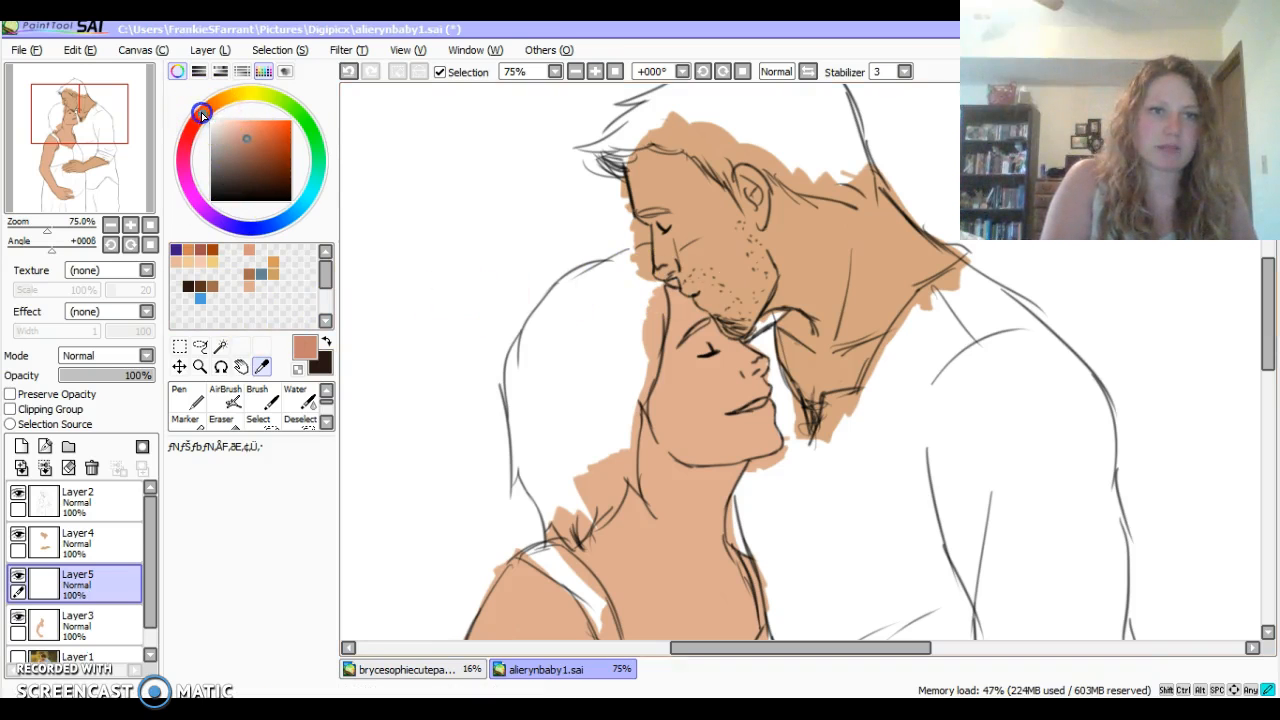
# Mix a deeper orange-brown shadow color, test it with the Water brush under the woman's chin and undo the test stroke.
pyautogui.click(249, 137)
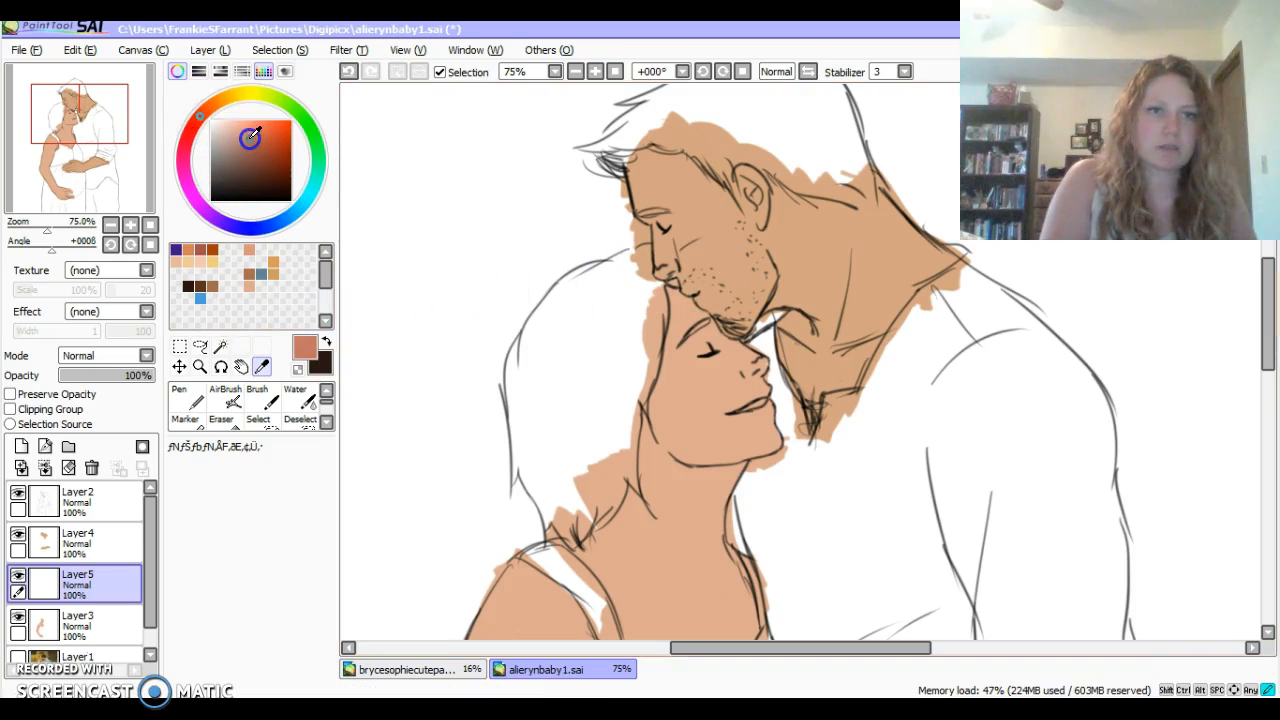
pyautogui.click(300, 400)
pyautogui.moveTo(712, 478)
pyautogui.mouseDown()
pyautogui.moveTo(723, 486)
pyautogui.moveTo(736, 466)
pyautogui.mouseUp()
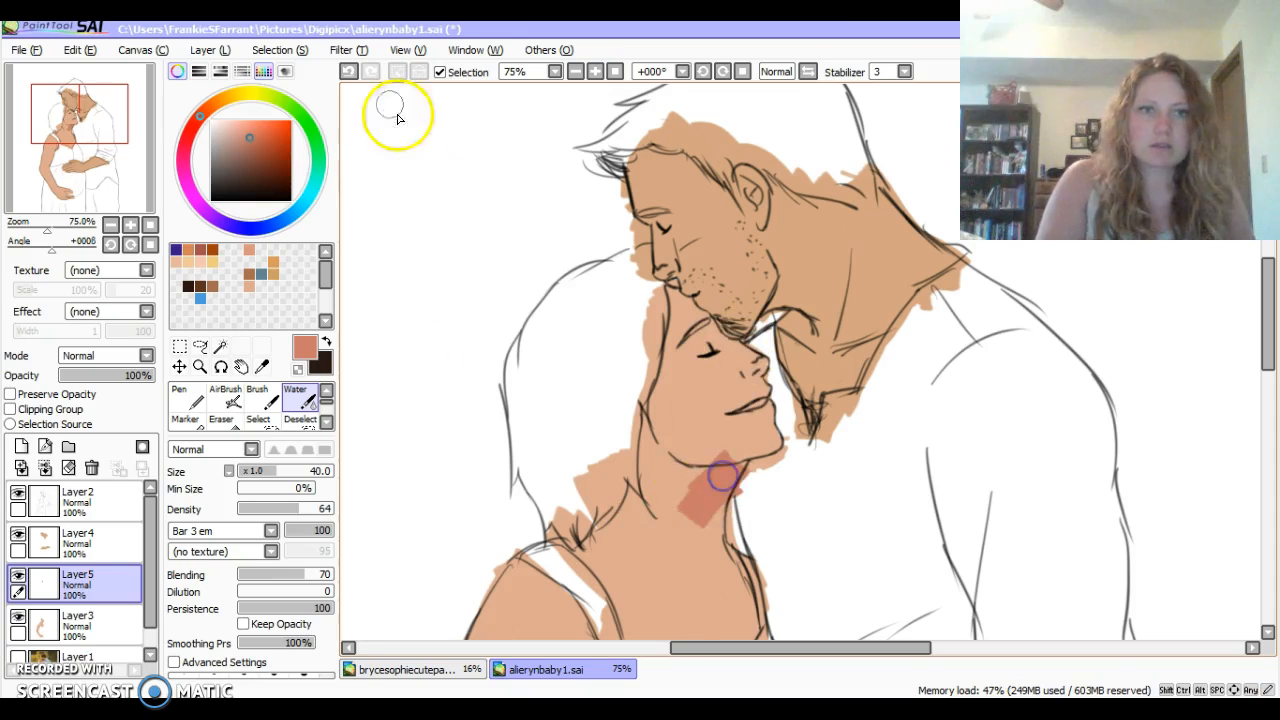
pyautogui.click(348, 71)
pyautogui.click(260, 138)
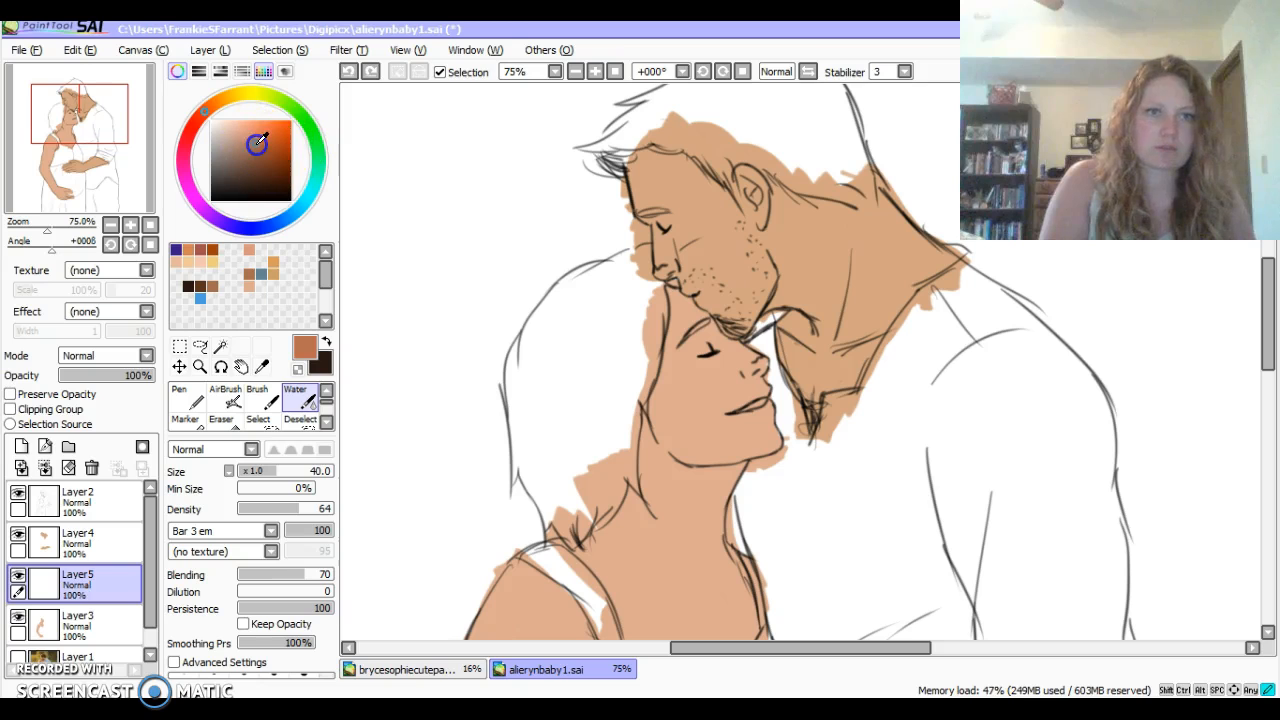
# Paint shadows under the woman's jaw, down her neck and the side of her chest, and around the armpit crease.
pyautogui.moveTo(708, 484)
pyautogui.mouseDown()
pyautogui.moveTo(728, 477)
pyautogui.moveTo(736, 615)
pyautogui.mouseUp()
pyautogui.moveTo(700, 513); pyautogui.dragTo(642, 430)
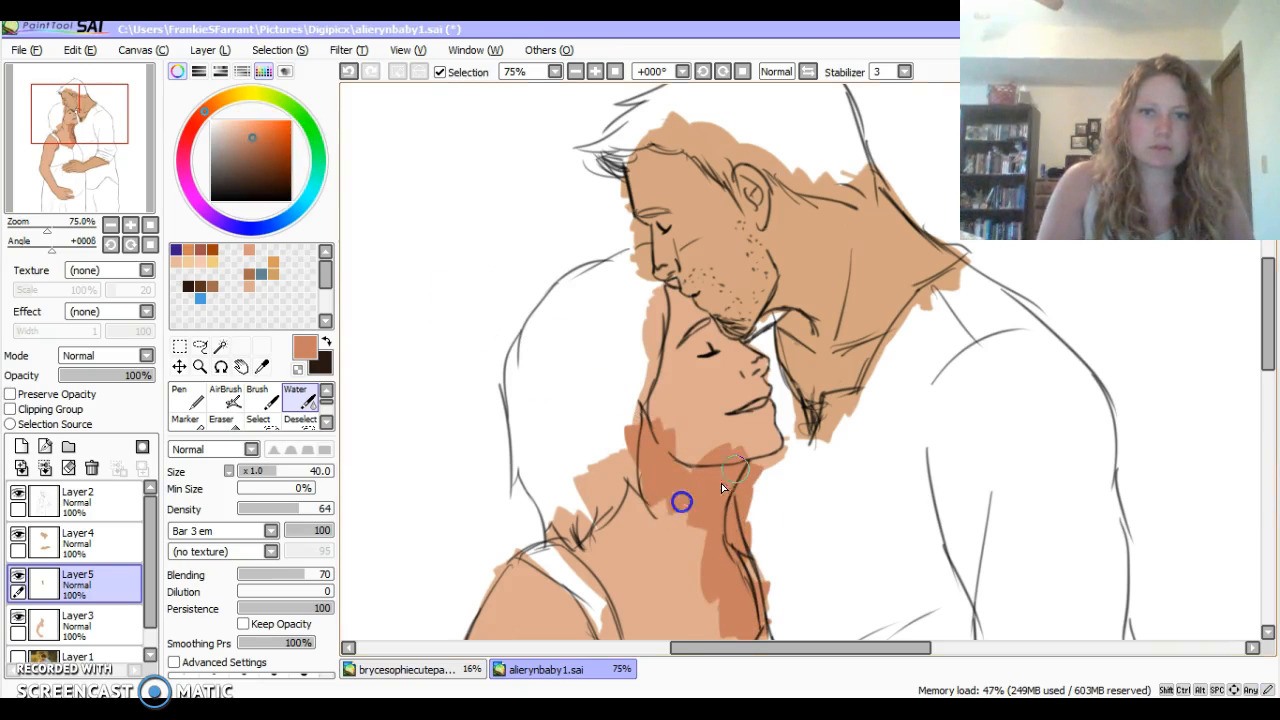
pyautogui.moveTo(1271, 294); pyautogui.dragTo(1263, 340)
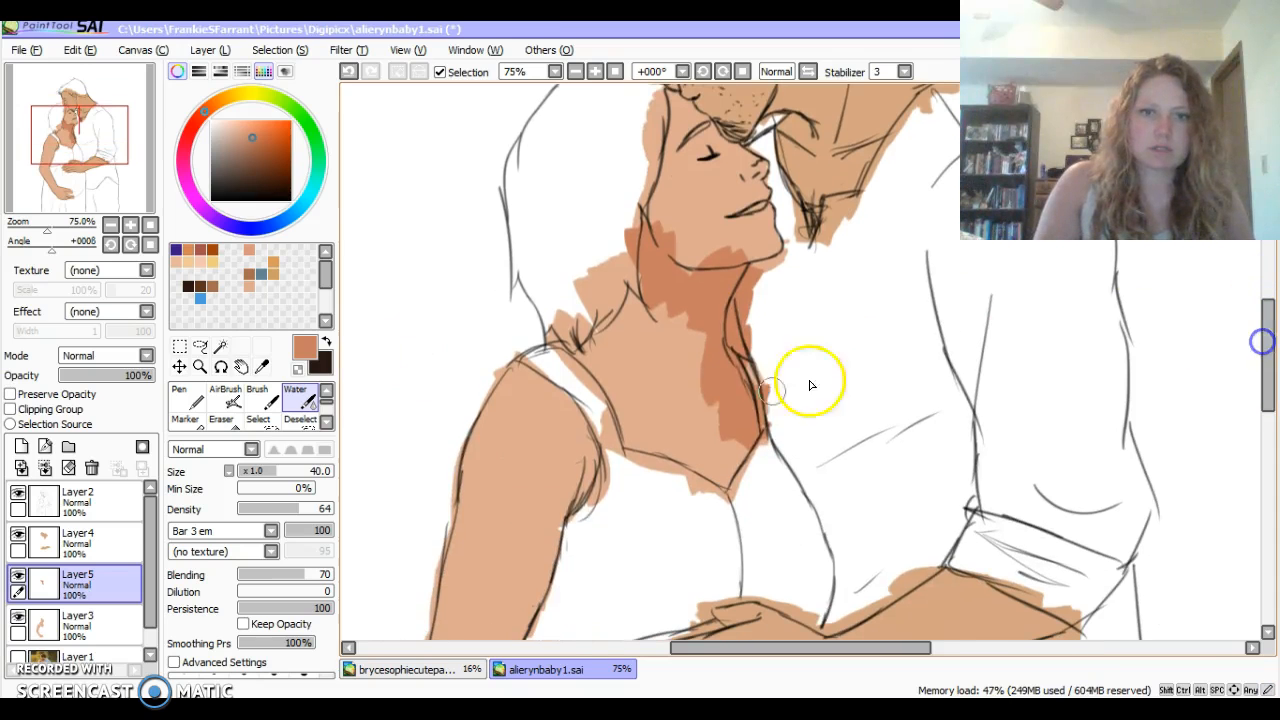
pyautogui.moveTo(583, 430); pyautogui.dragTo(580, 492)
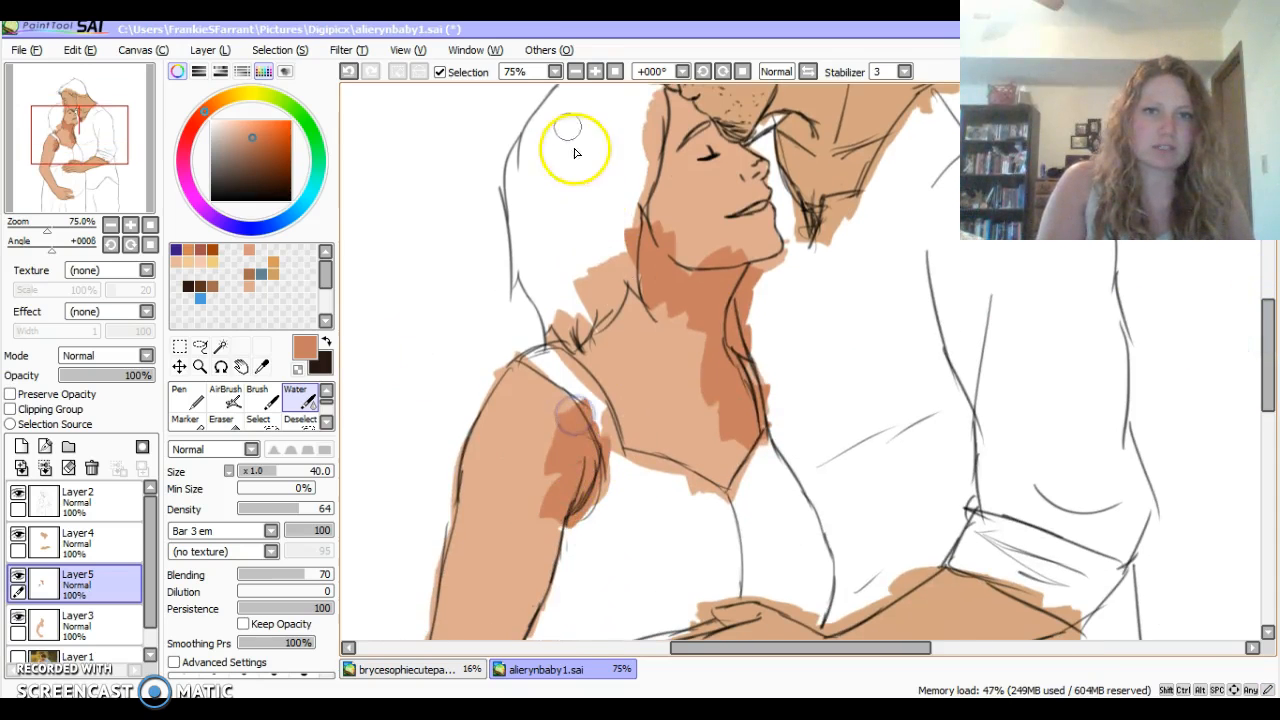
pyautogui.click(575, 71)
pyautogui.moveTo(660, 343); pyautogui.dragTo(674, 369)
pyautogui.moveTo(702, 418); pyautogui.dragTo(754, 440)
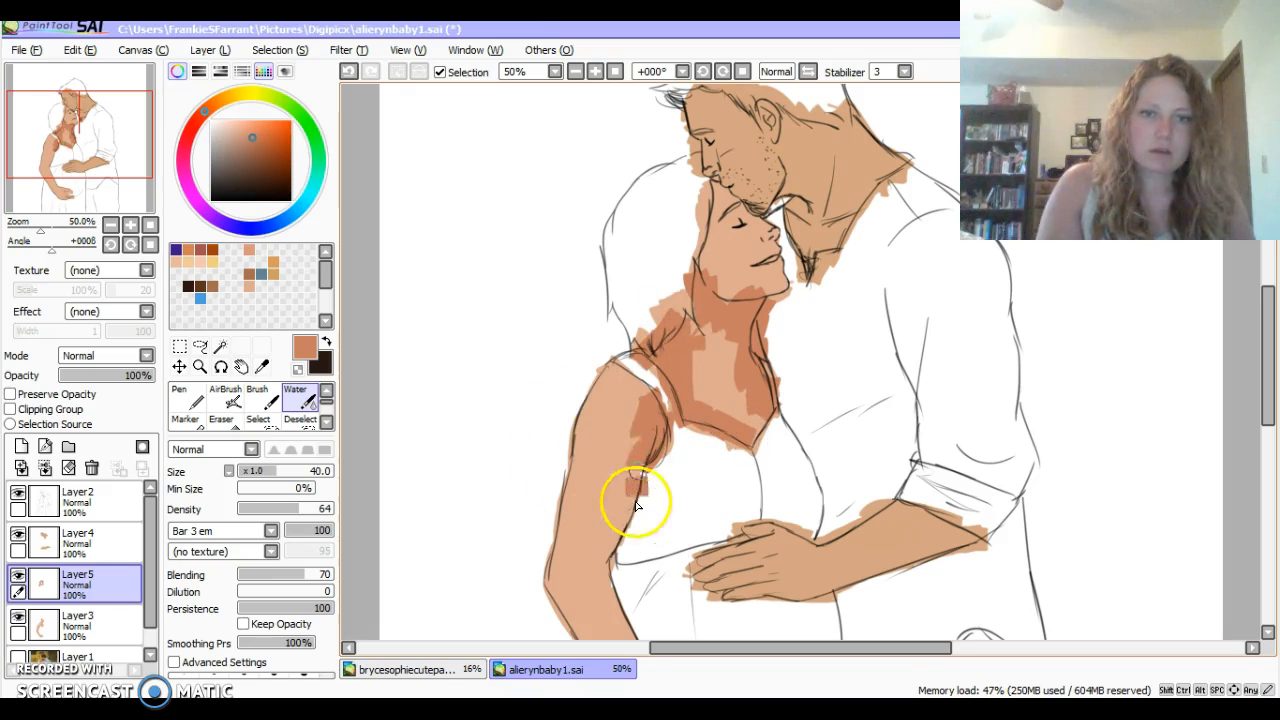
pyautogui.click(348, 73)
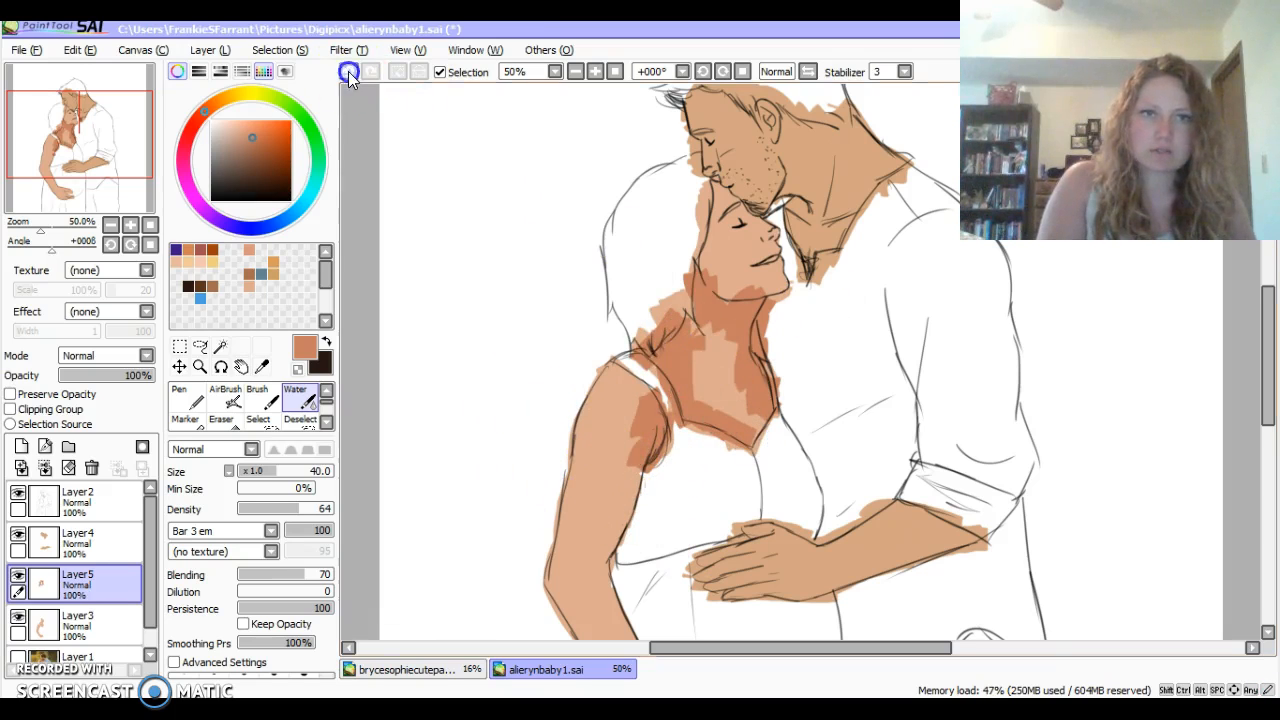
pyautogui.click(348, 71)
pyautogui.click(348, 71)
pyautogui.click(347, 69)
pyautogui.click(347, 69)
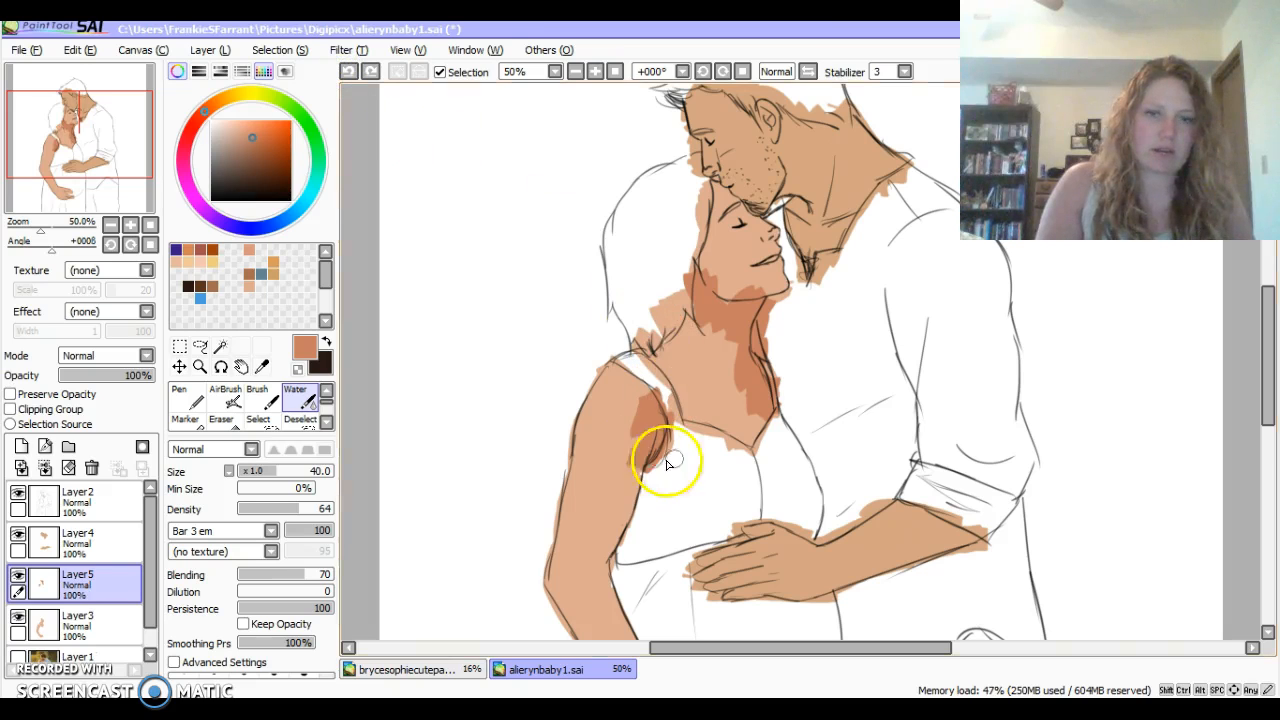
# Shade the woman's inner arm, shoulder, center of the chest and face with the orange-brown shadow color.
pyautogui.moveTo(626, 500)
pyautogui.mouseDown()
pyautogui.moveTo(603, 536)
pyautogui.moveTo(636, 478)
pyautogui.mouseUp()
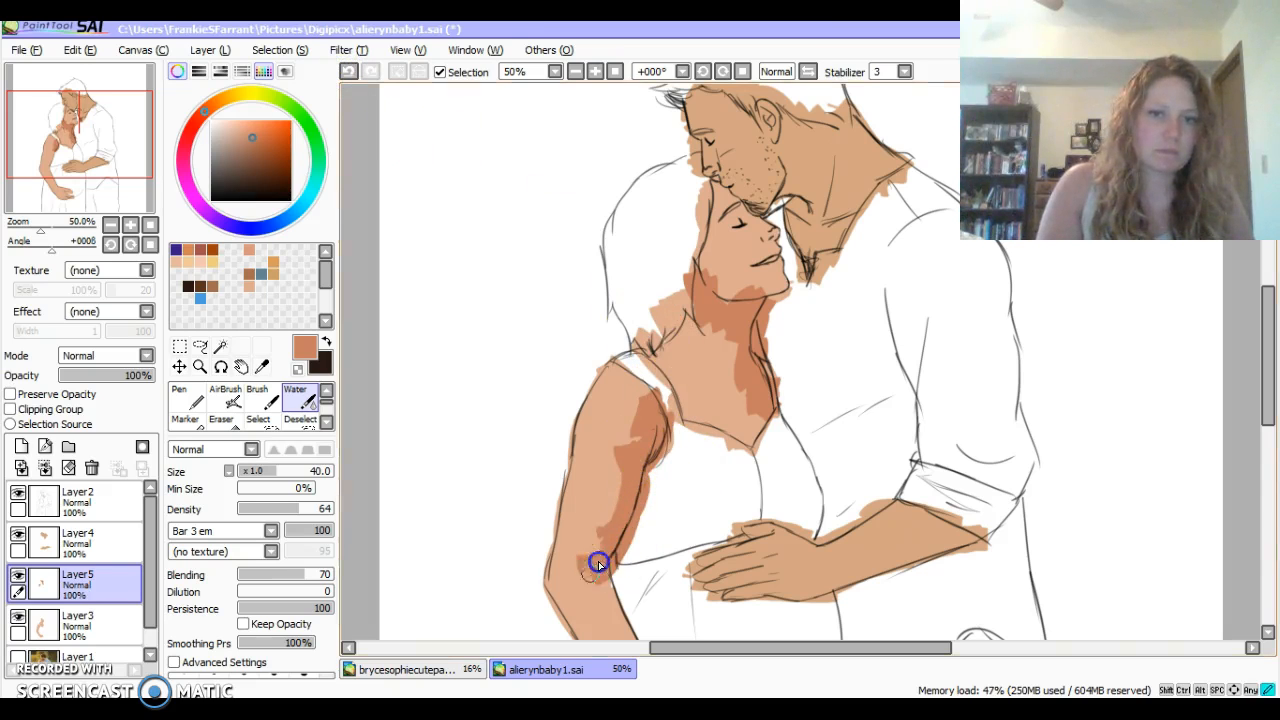
pyautogui.moveTo(620, 350); pyautogui.dragTo(670, 395)
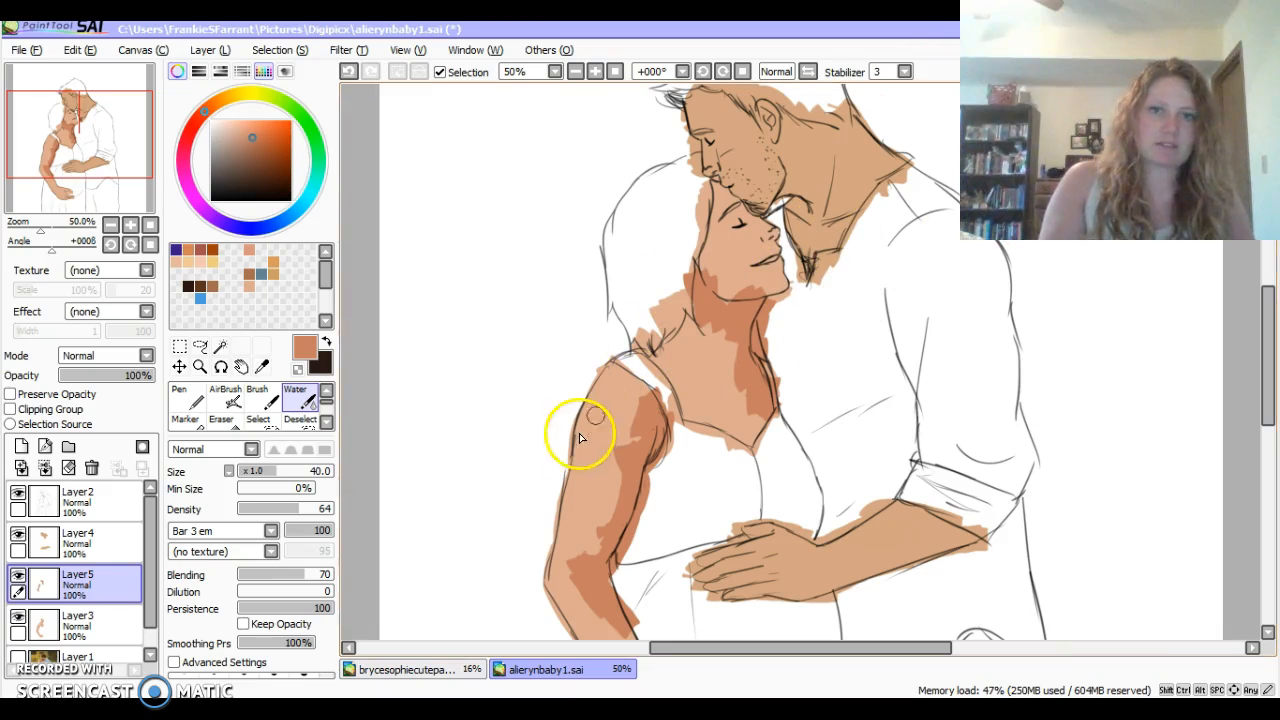
pyautogui.moveTo(721, 346)
pyautogui.mouseDown()
pyautogui.moveTo(723, 412)
pyautogui.moveTo(741, 447)
pyautogui.mouseUp()
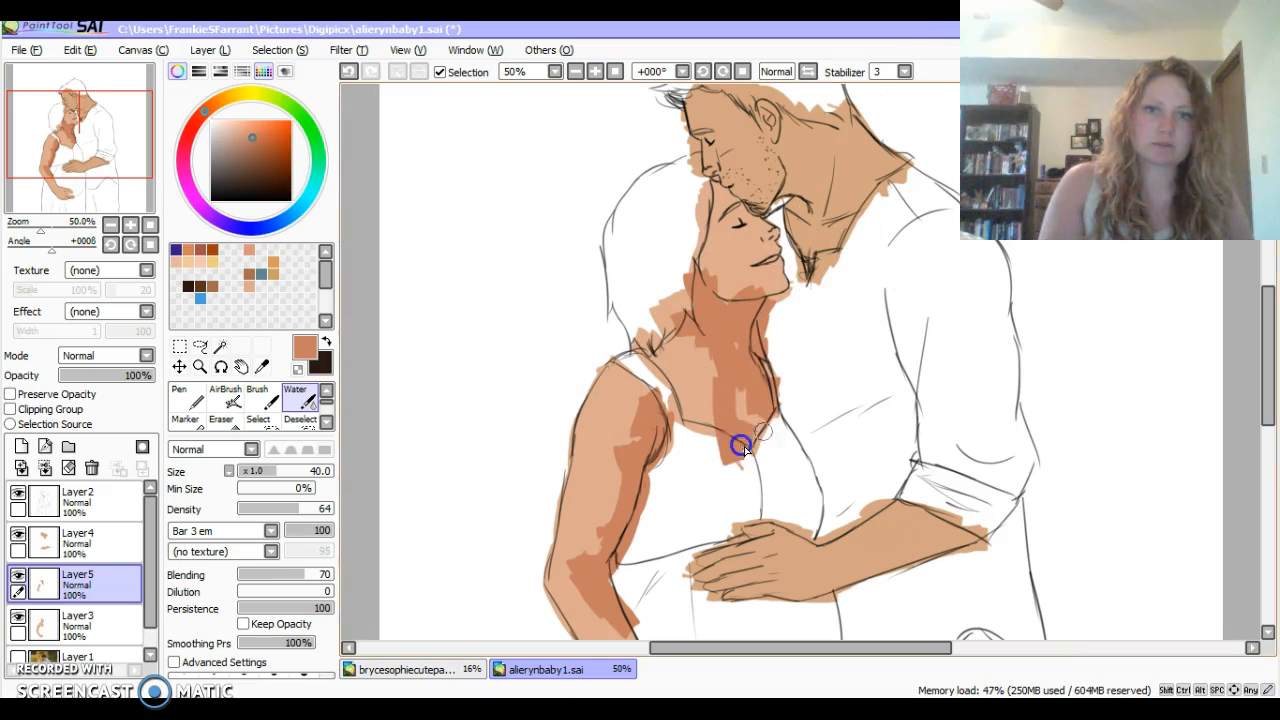
pyautogui.moveTo(742, 233); pyautogui.dragTo(723, 200)
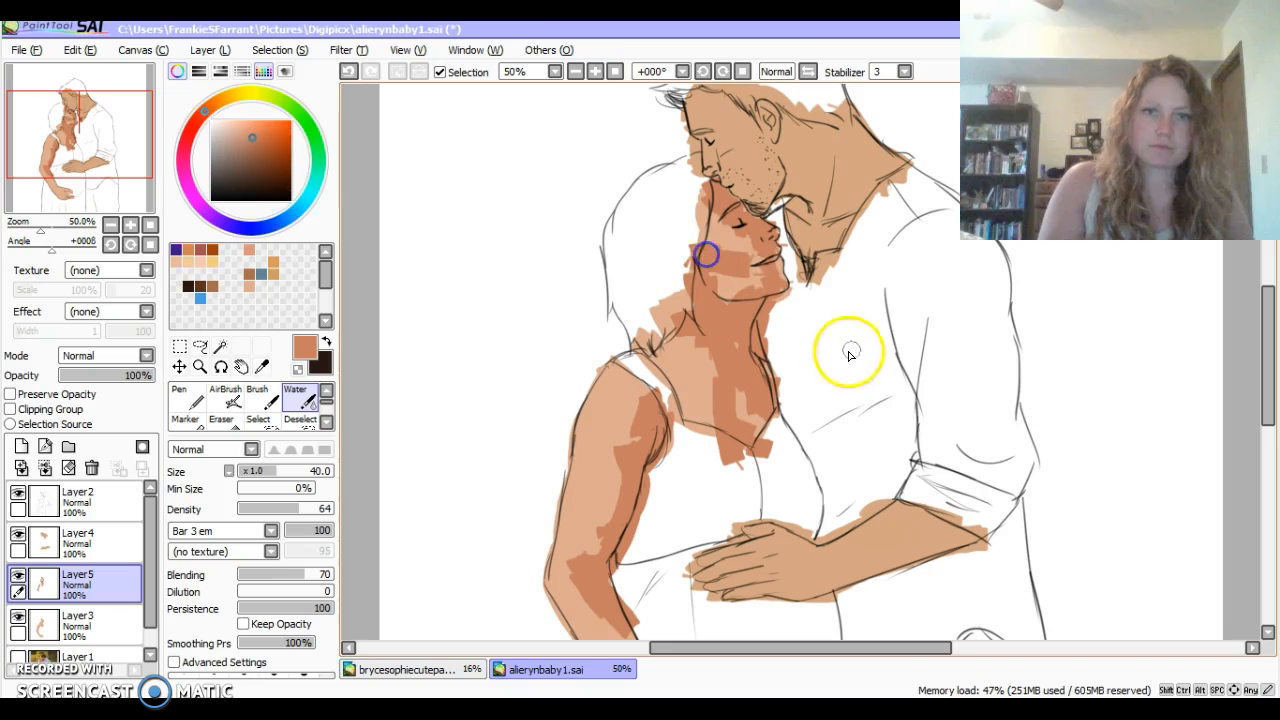
# Continue the orange-brown shadow along the woman's forearm, hand and fingers and up the outer edge of her arm.
pyautogui.moveTo(1266, 323); pyautogui.dragTo(1262, 363)
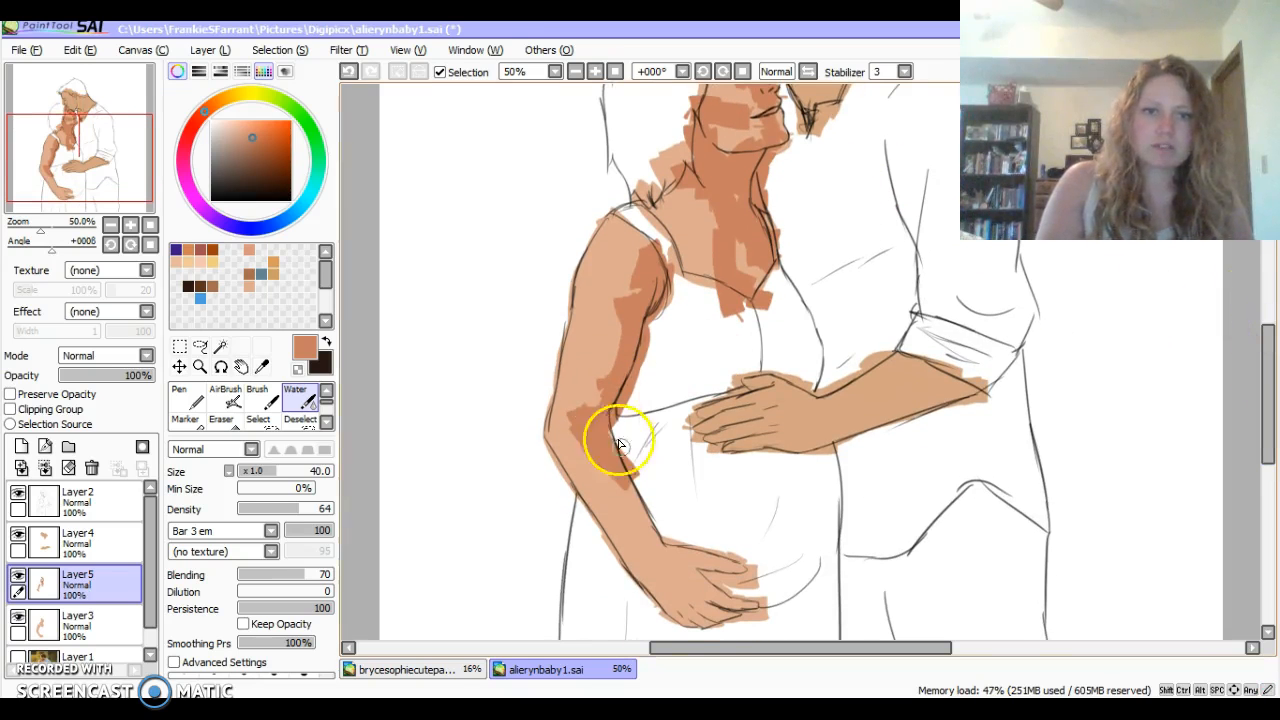
pyautogui.moveTo(633, 494)
pyautogui.mouseDown()
pyautogui.moveTo(647, 550)
pyautogui.moveTo(599, 504)
pyautogui.moveTo(674, 605)
pyautogui.mouseUp()
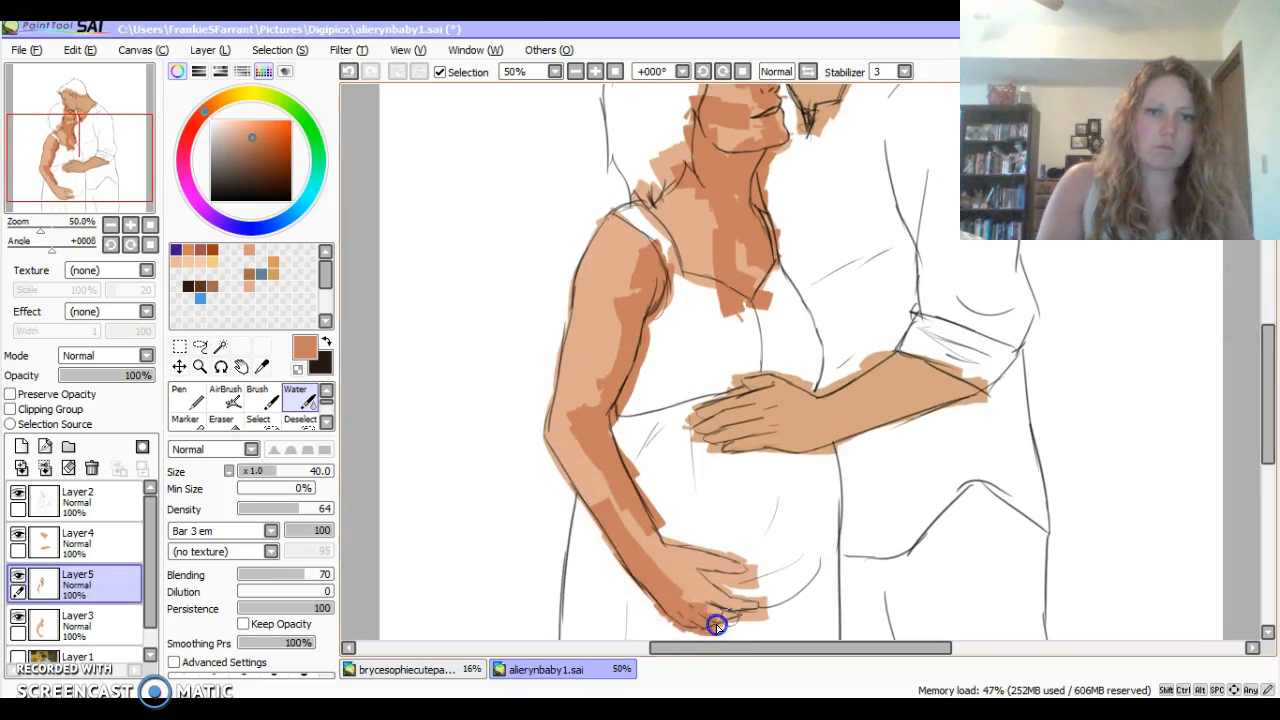
pyautogui.moveTo(754, 622); pyautogui.dragTo(688, 572)
pyautogui.moveTo(577, 478)
pyautogui.mouseDown()
pyautogui.moveTo(555, 427)
pyautogui.moveTo(579, 317)
pyautogui.mouseUp()
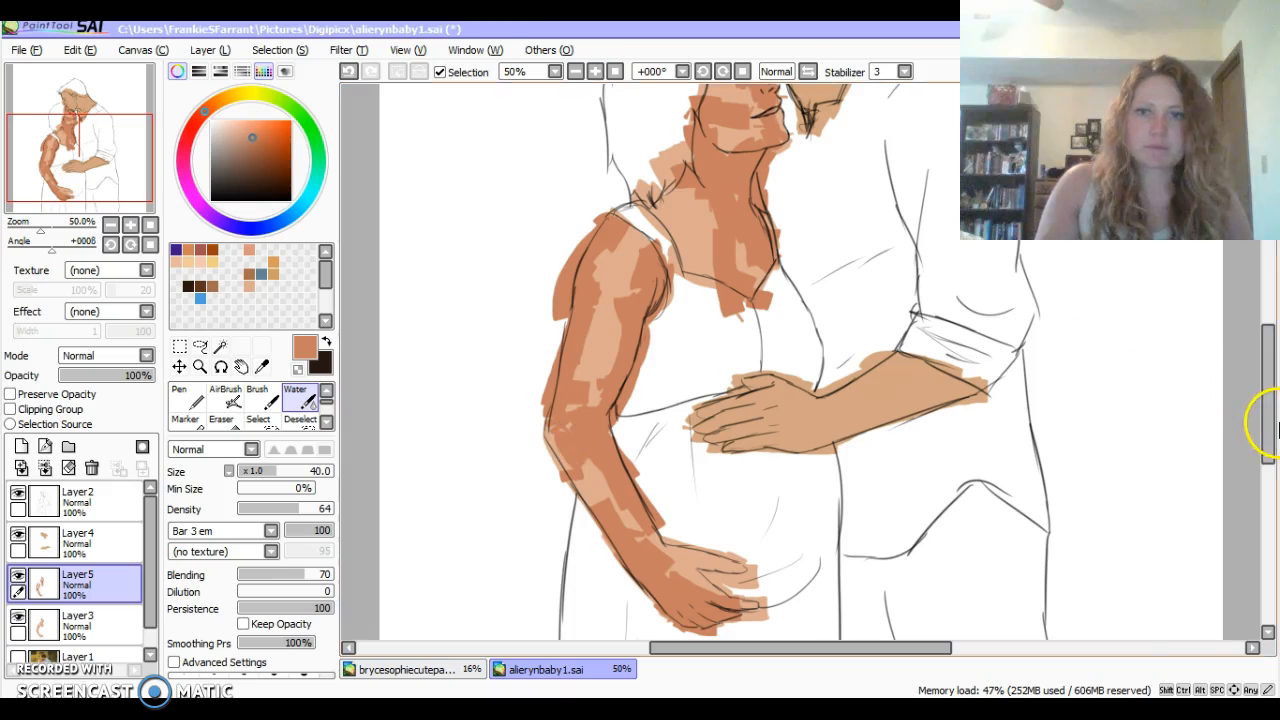
# Add a new layer above the woman's shadow layer and choose a lighter peach for the highlights.
pyautogui.moveTo(1266, 429); pyautogui.dragTo(1268, 385)
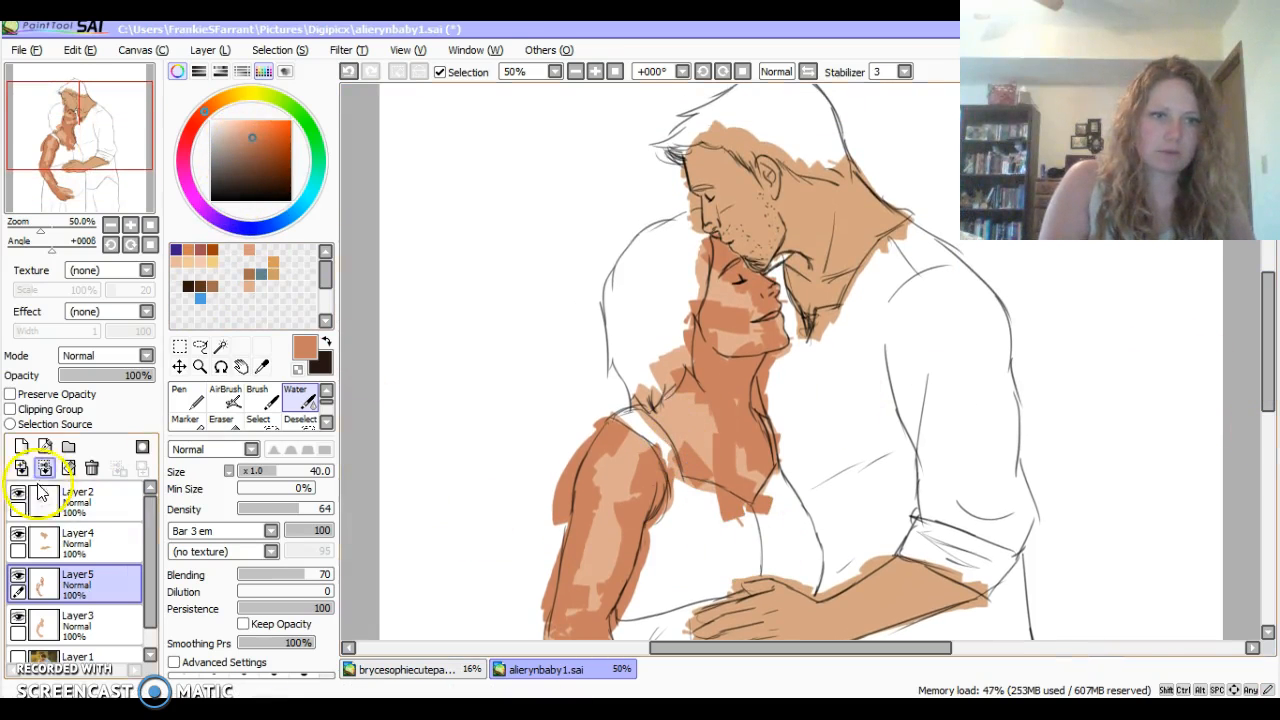
pyautogui.click(21, 446)
pyautogui.click(250, 132)
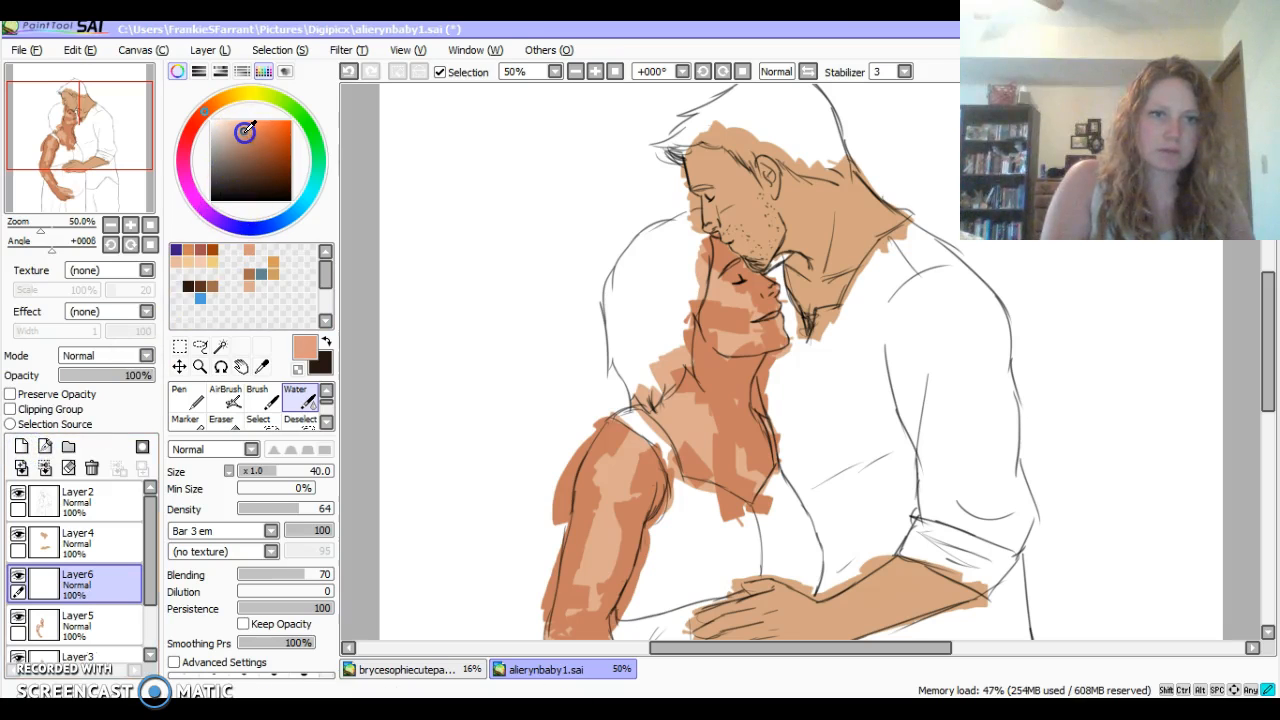
pyautogui.click(595, 71)
pyautogui.click(595, 71)
pyautogui.moveTo(603, 218)
pyautogui.mouseDown()
pyautogui.moveTo(666, 229)
pyautogui.moveTo(655, 240)
pyautogui.mouseUp()
pyautogui.click(347, 71)
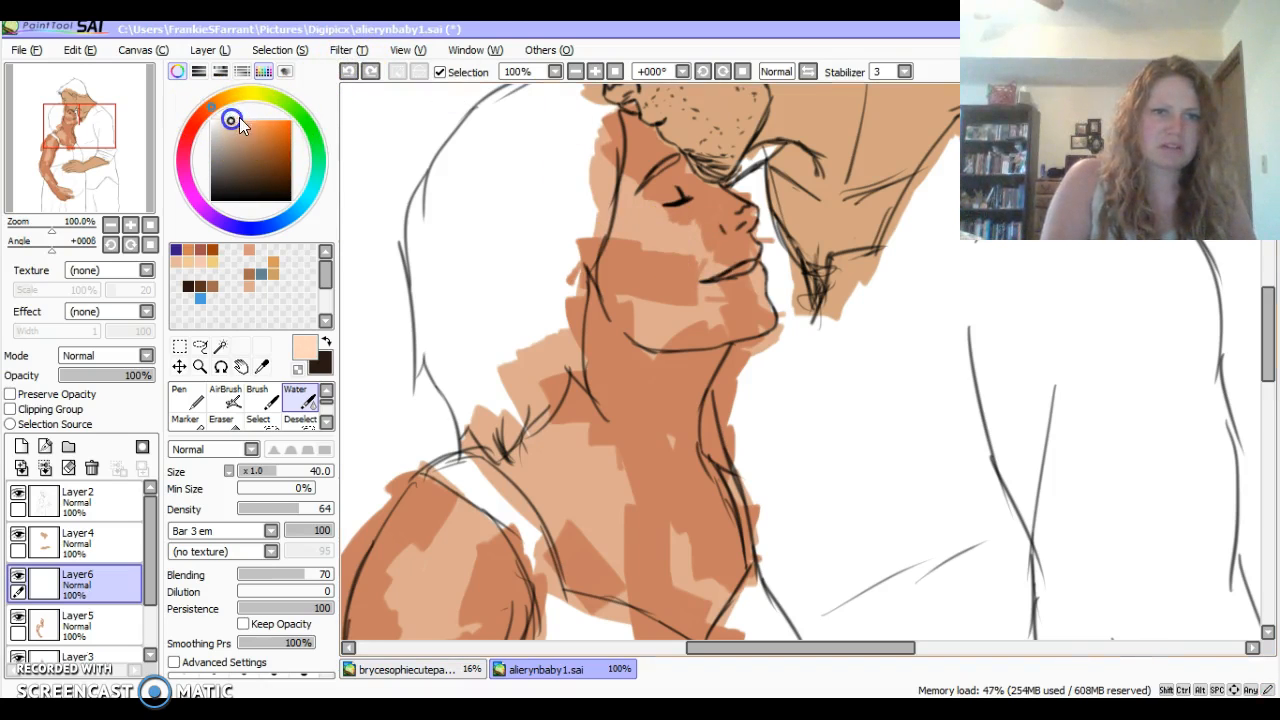
pyautogui.moveTo(614, 218)
pyautogui.mouseDown()
pyautogui.moveTo(674, 242)
pyautogui.moveTo(647, 228)
pyautogui.mouseUp()
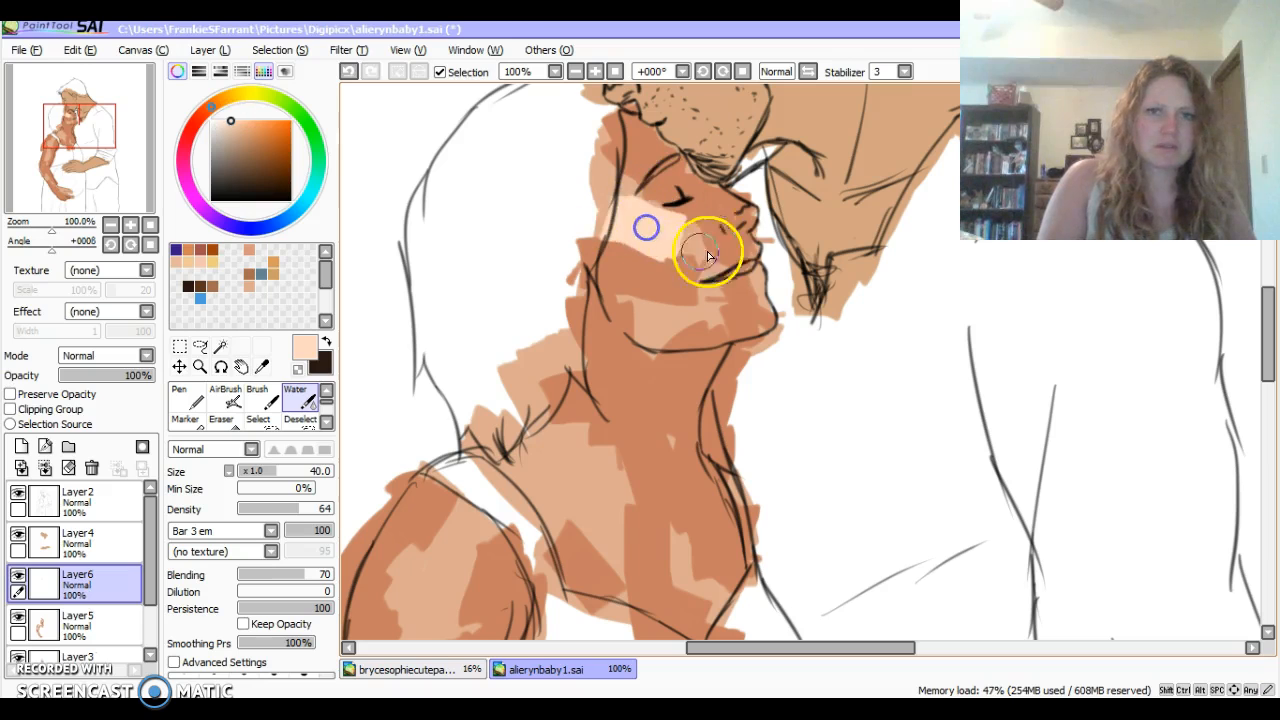
pyautogui.click(347, 71)
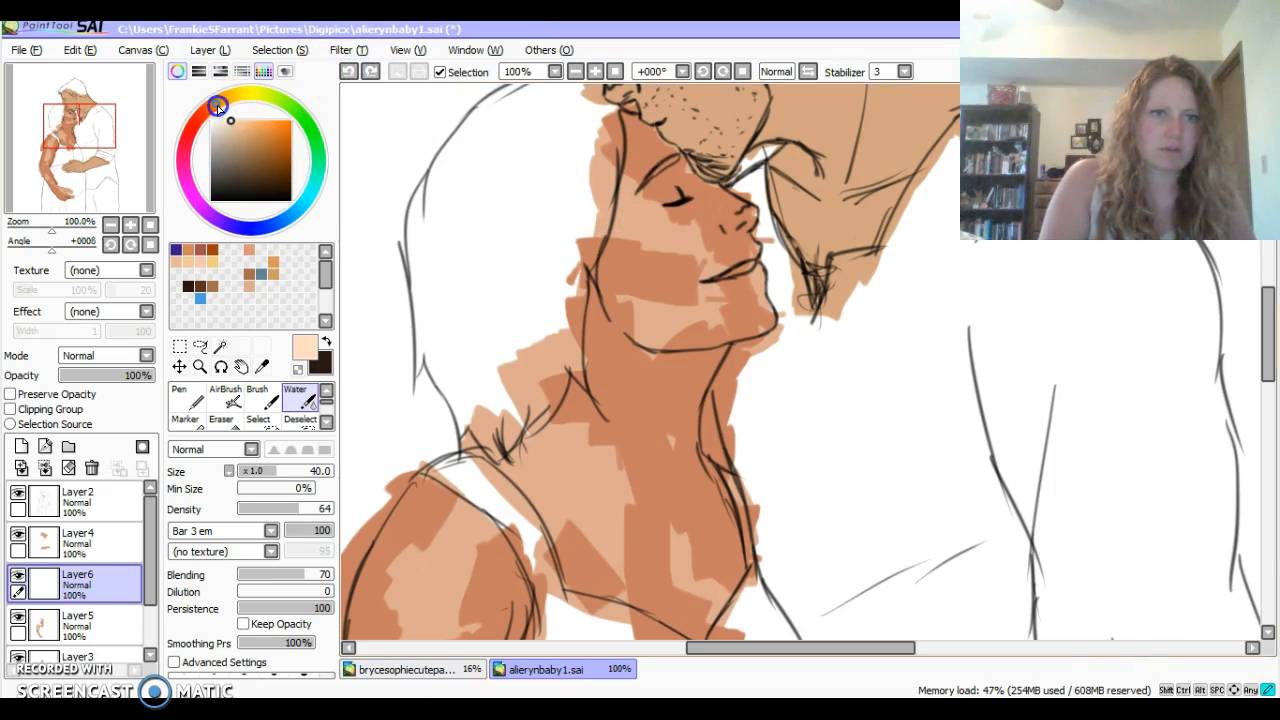
# Paint warm cream highlights on the woman's cheek, nose, chin, collarbone and chest, using brush size 30.
pyautogui.click(177, 71)
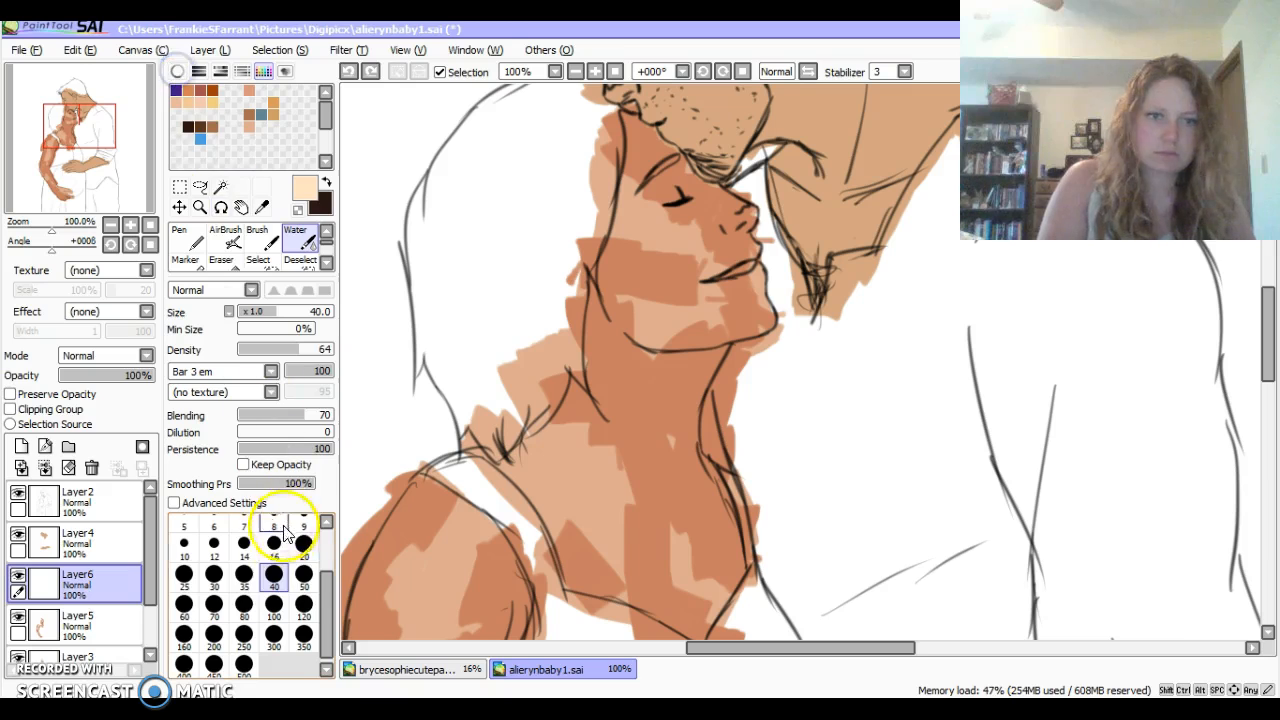
pyautogui.click(214, 574)
pyautogui.moveTo(614, 229)
pyautogui.mouseDown()
pyautogui.moveTo(653, 242)
pyautogui.moveTo(757, 226)
pyautogui.moveTo(744, 232)
pyautogui.moveTo(776, 235)
pyautogui.moveTo(762, 253)
pyautogui.moveTo(752, 244)
pyautogui.moveTo(771, 250)
pyautogui.moveTo(775, 130)
pyautogui.moveTo(734, 245)
pyautogui.moveTo(730, 188)
pyautogui.moveTo(770, 280)
pyautogui.moveTo(757, 300)
pyautogui.moveTo(760, 378)
pyautogui.moveTo(702, 394)
pyautogui.mouseUp()
pyautogui.moveTo(598, 556)
pyautogui.mouseDown()
pyautogui.moveTo(614, 551)
pyautogui.moveTo(586, 514)
pyautogui.moveTo(603, 517)
pyautogui.mouseUp()
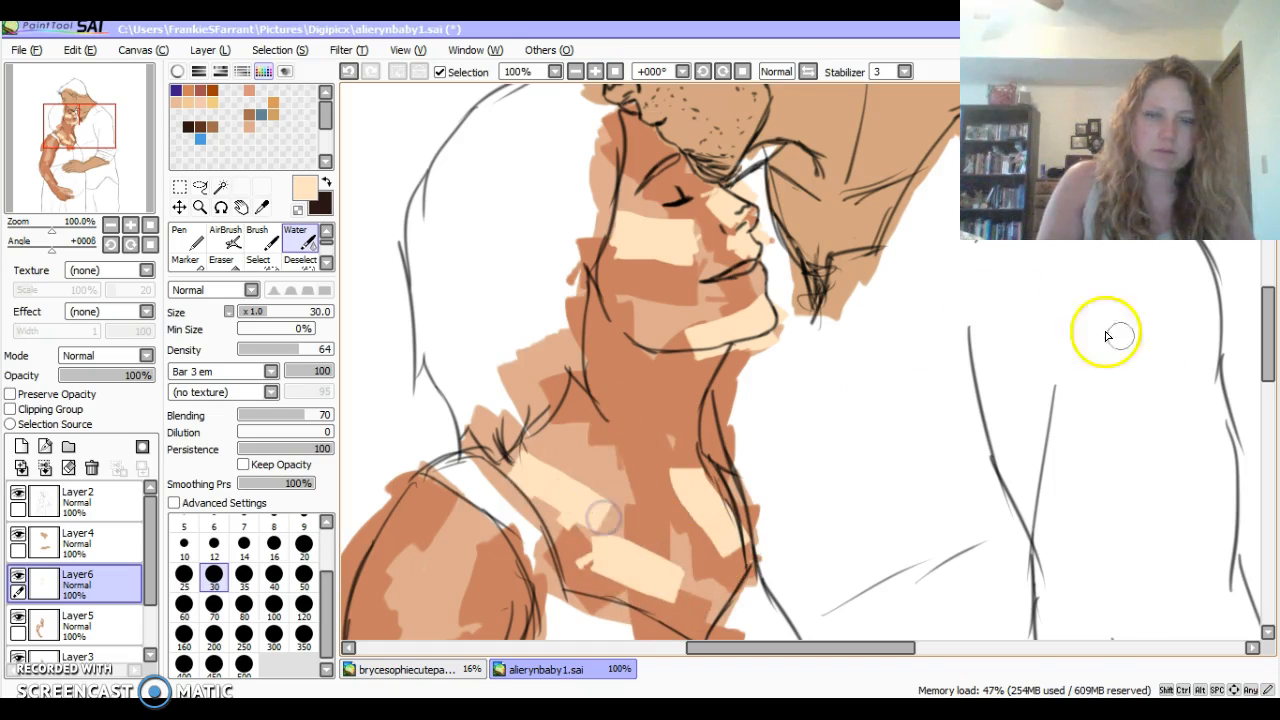
pyautogui.moveTo(1265, 316); pyautogui.dragTo(1266, 337)
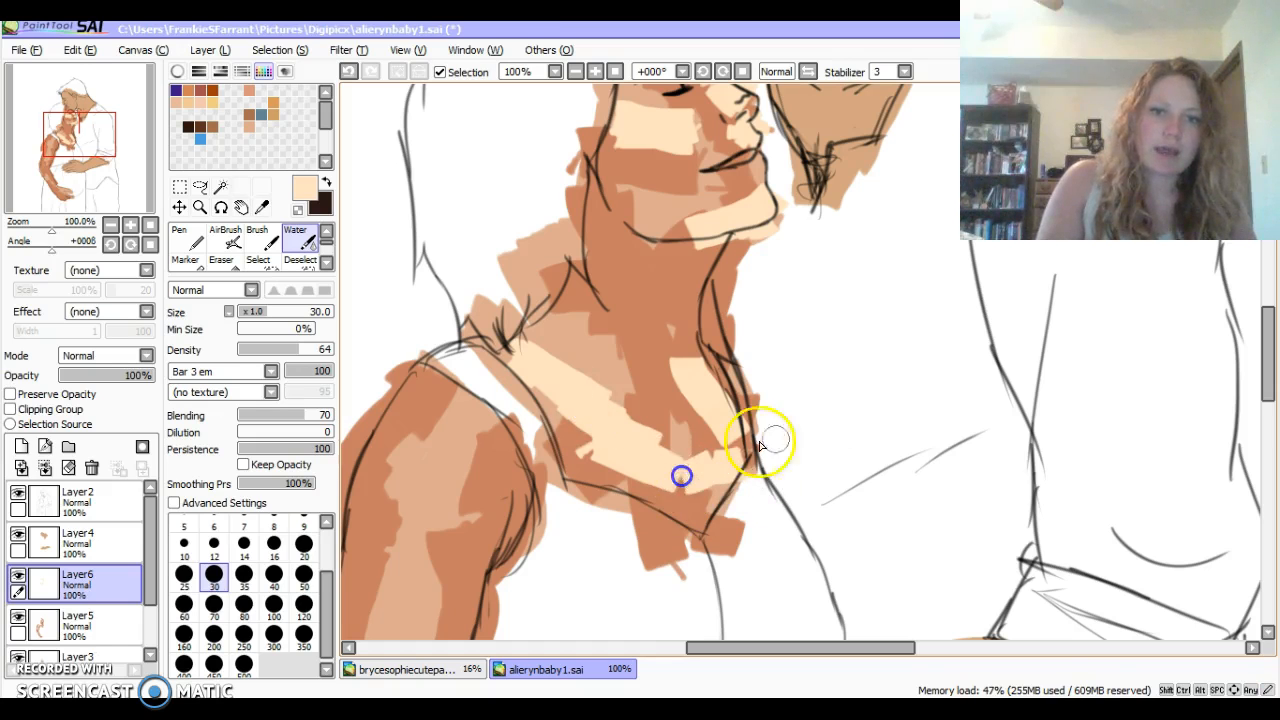
# Add cream highlights along the woman's shoulder, inner upper arm, forearm and back of the hand.
pyautogui.click(575, 72)
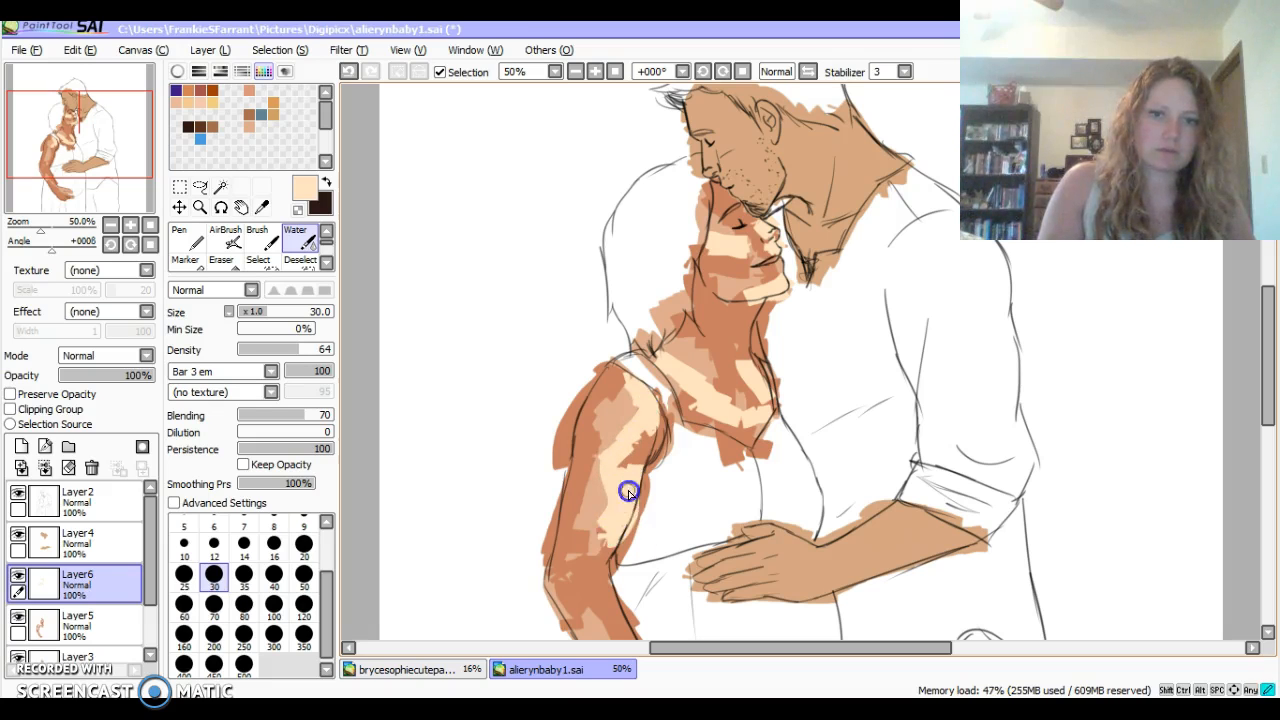
pyautogui.moveTo(1266, 337); pyautogui.dragTo(1266, 372)
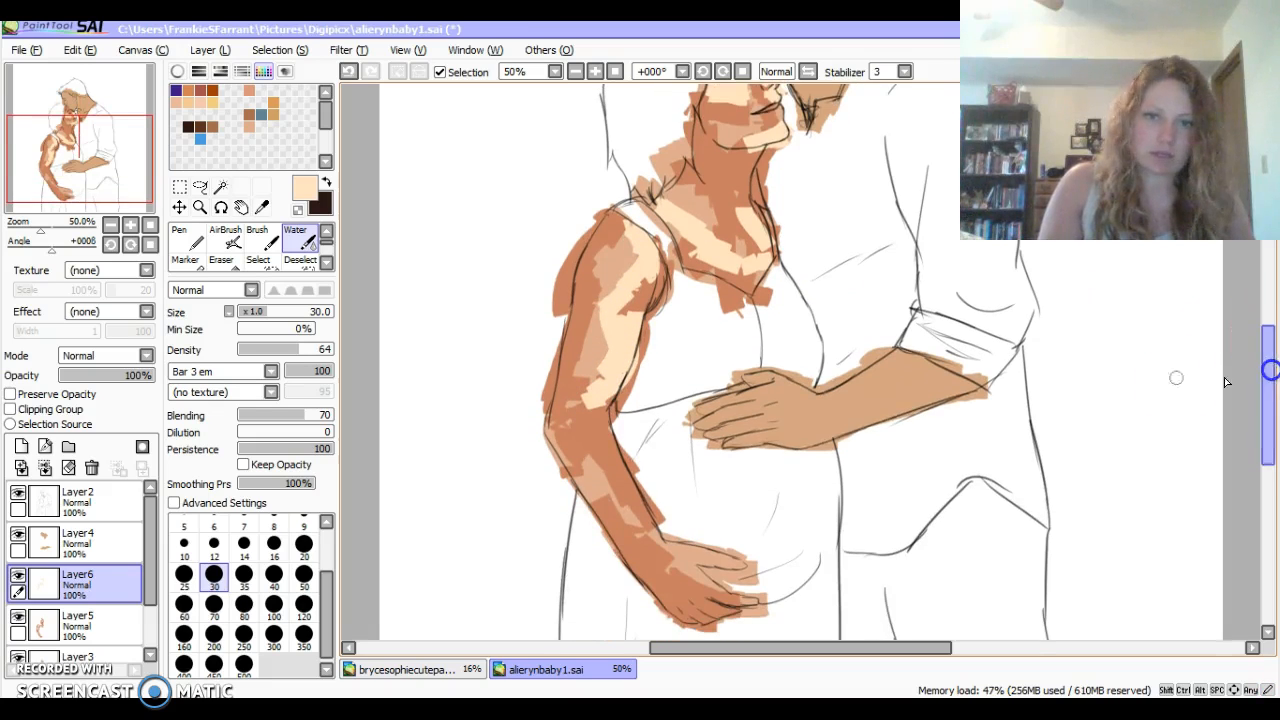
pyautogui.moveTo(624, 468); pyautogui.dragTo(648, 534)
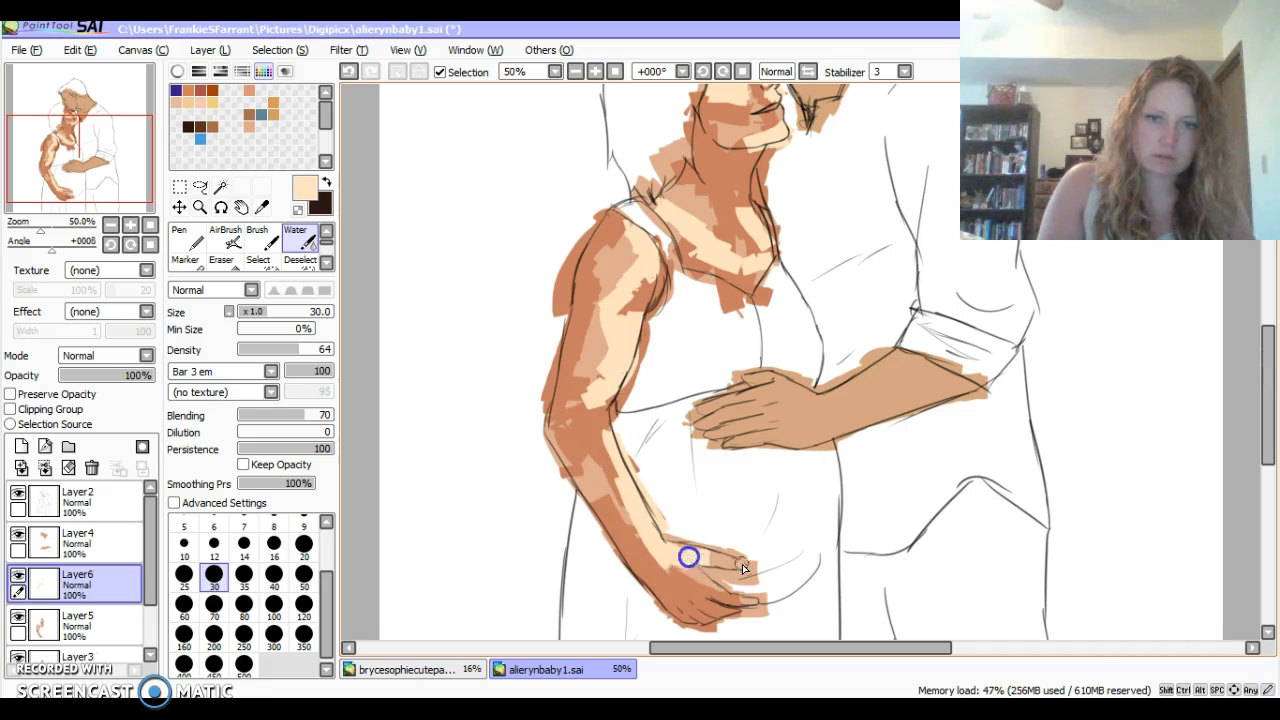
# Reduce the brush size to 16 and paint cream highlights on the woman's fingers and knuckles.
pyautogui.click(274, 543)
pyautogui.click(596, 71)
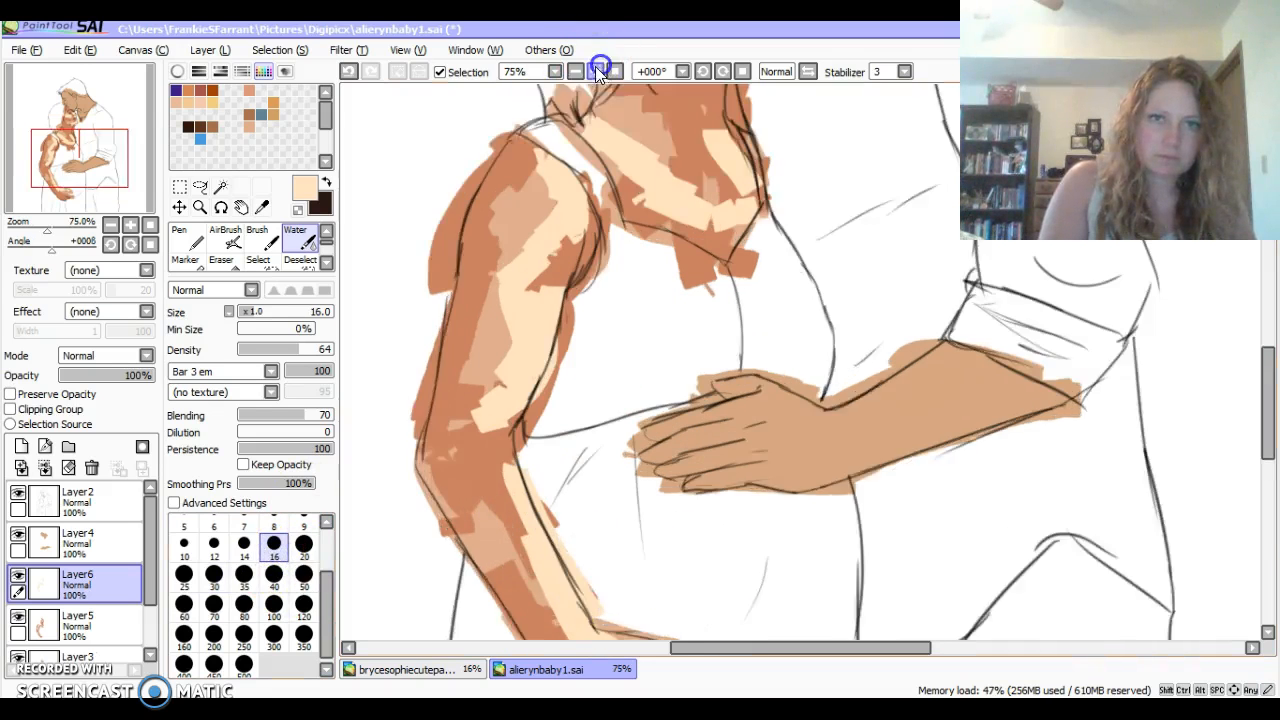
pyautogui.click(598, 71)
pyautogui.moveTo(1266, 375); pyautogui.dragTo(1266, 435)
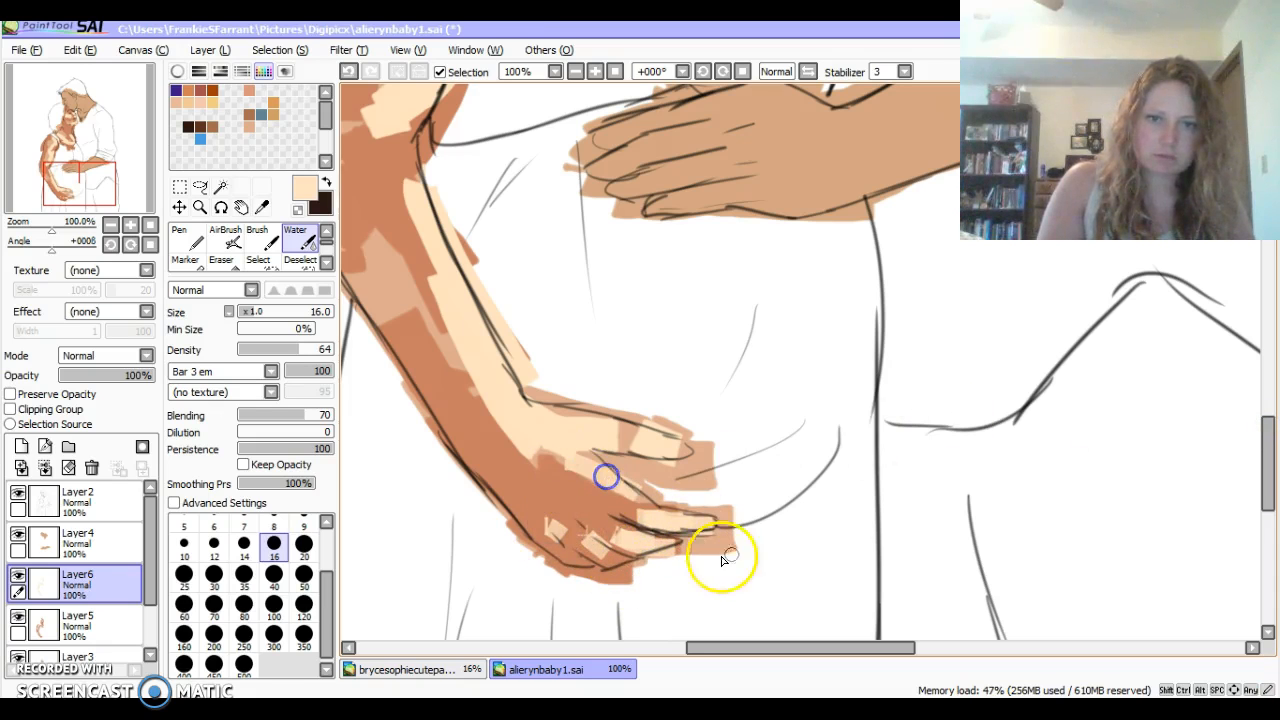
# Select the woman's shadow layer and switch its visibility off and on to compare the shading.
pyautogui.moveTo(1268, 432); pyautogui.dragTo(1261, 277)
pyautogui.click(575, 71)
pyautogui.click(575, 71)
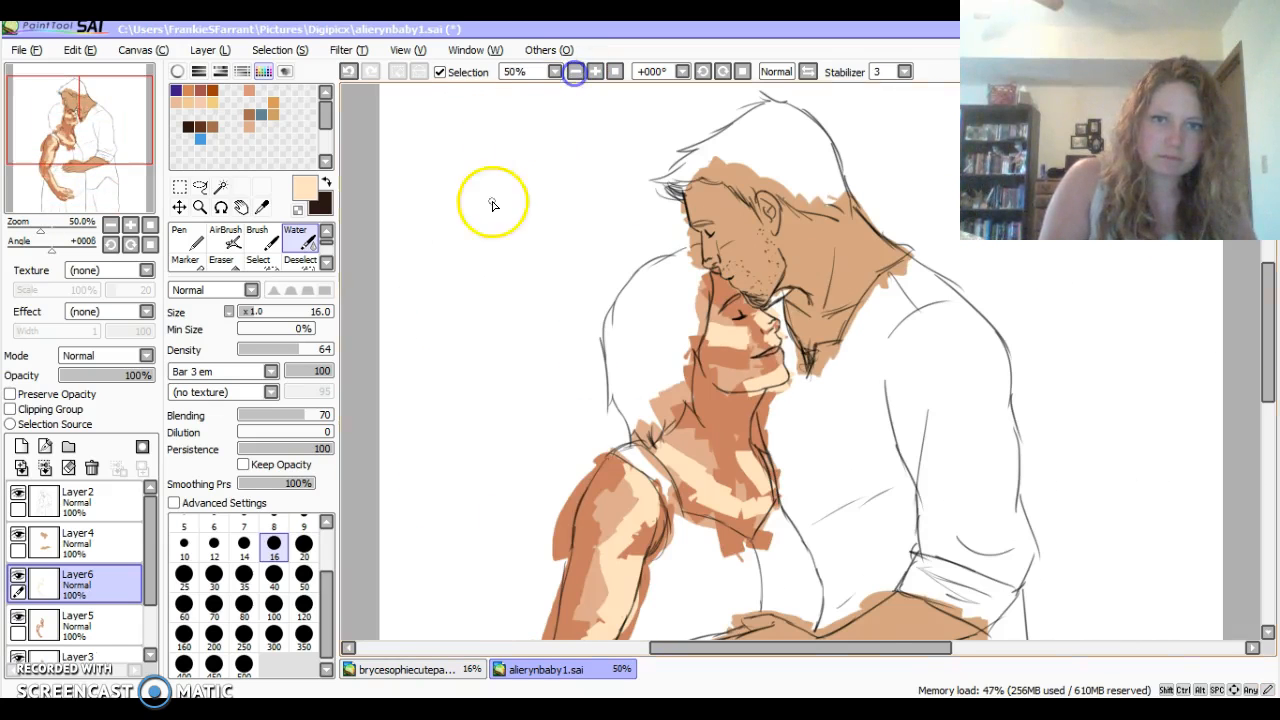
pyautogui.click(111, 612)
pyautogui.moveTo(151, 556); pyautogui.dragTo(152, 584)
pyautogui.click(19, 561)
pyautogui.click(19, 561)
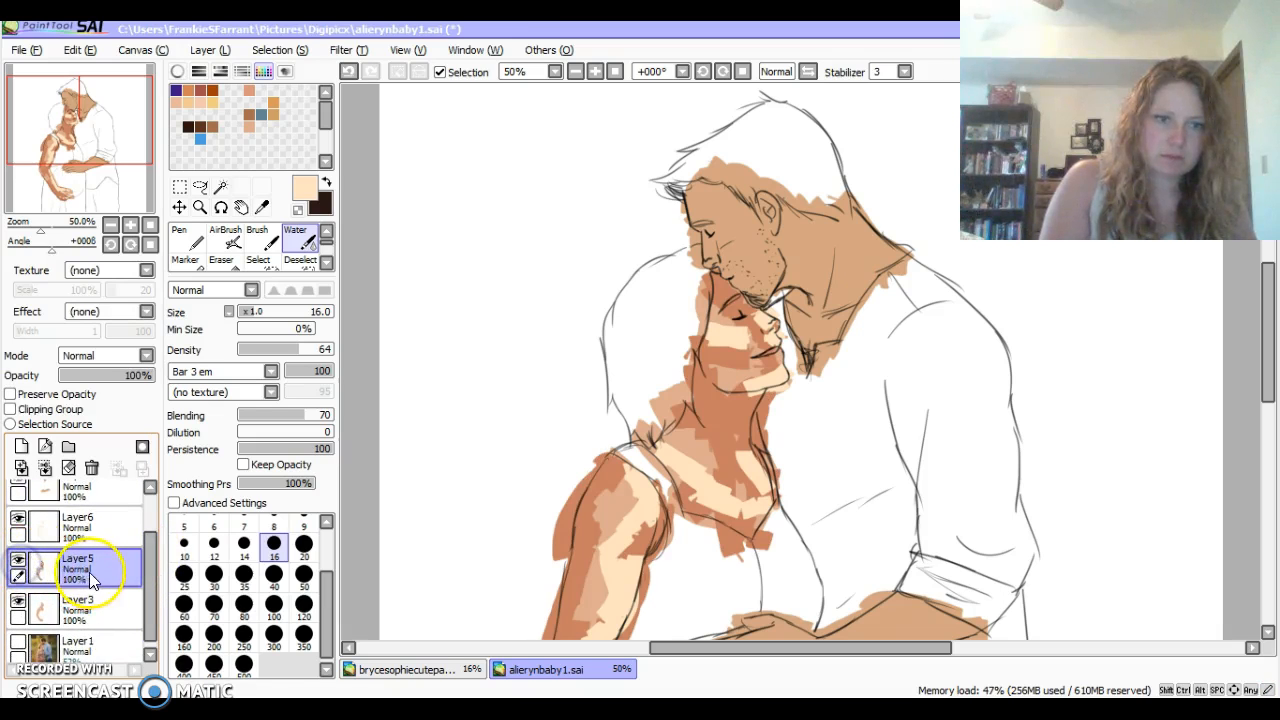
# Preserve the shadow layer's opacity, try recoloring its shadows muted brown with the Pen at size 350, and undo the stroke.
pyautogui.click(10, 394)
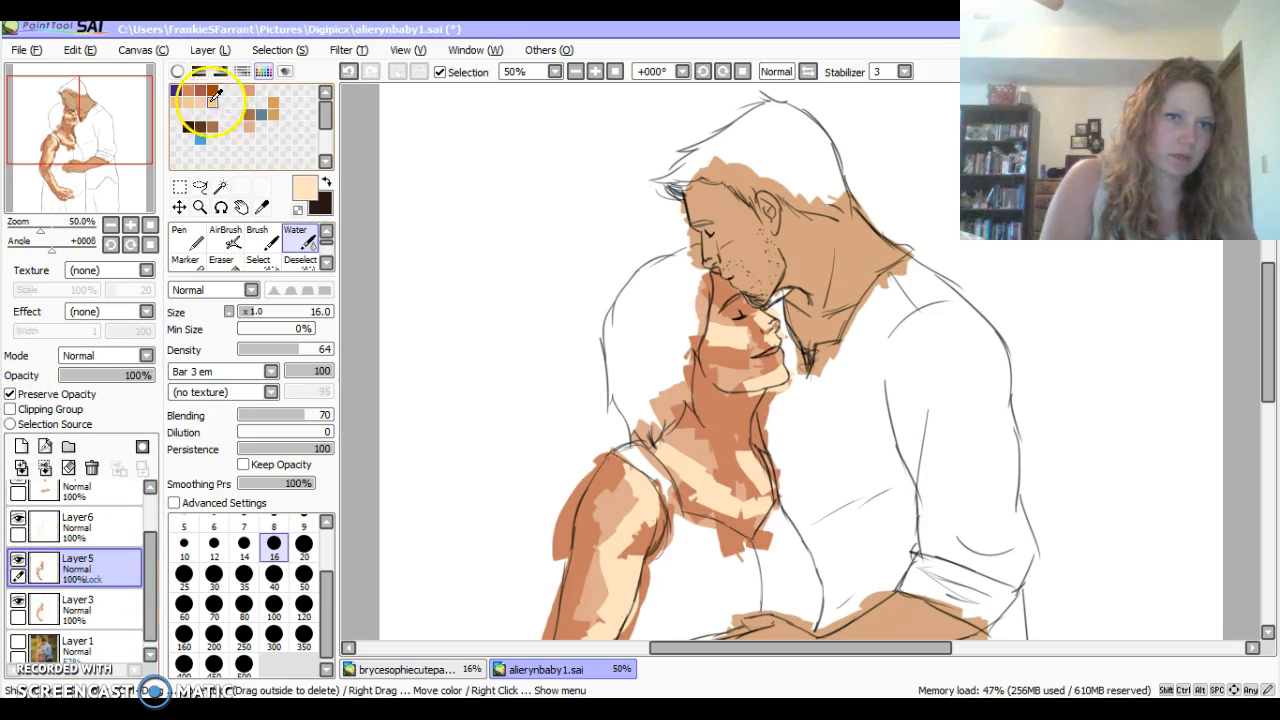
pyautogui.click(177, 71)
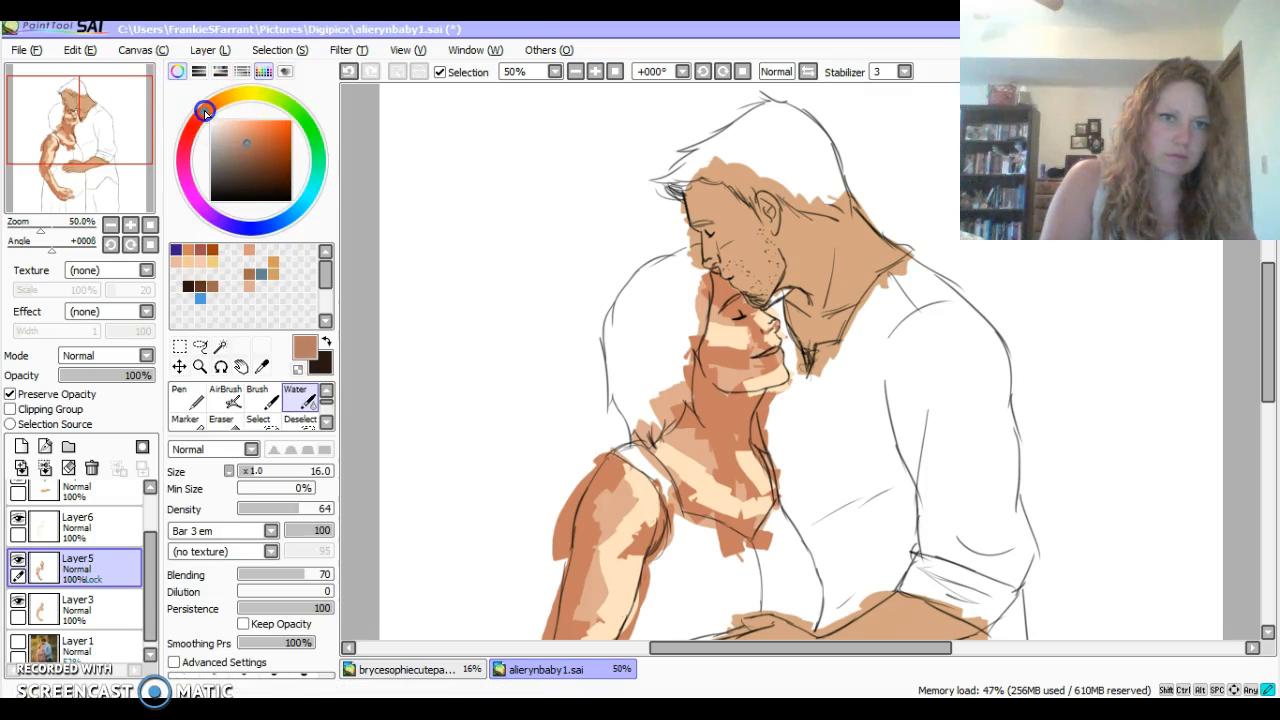
pyautogui.click(186, 400)
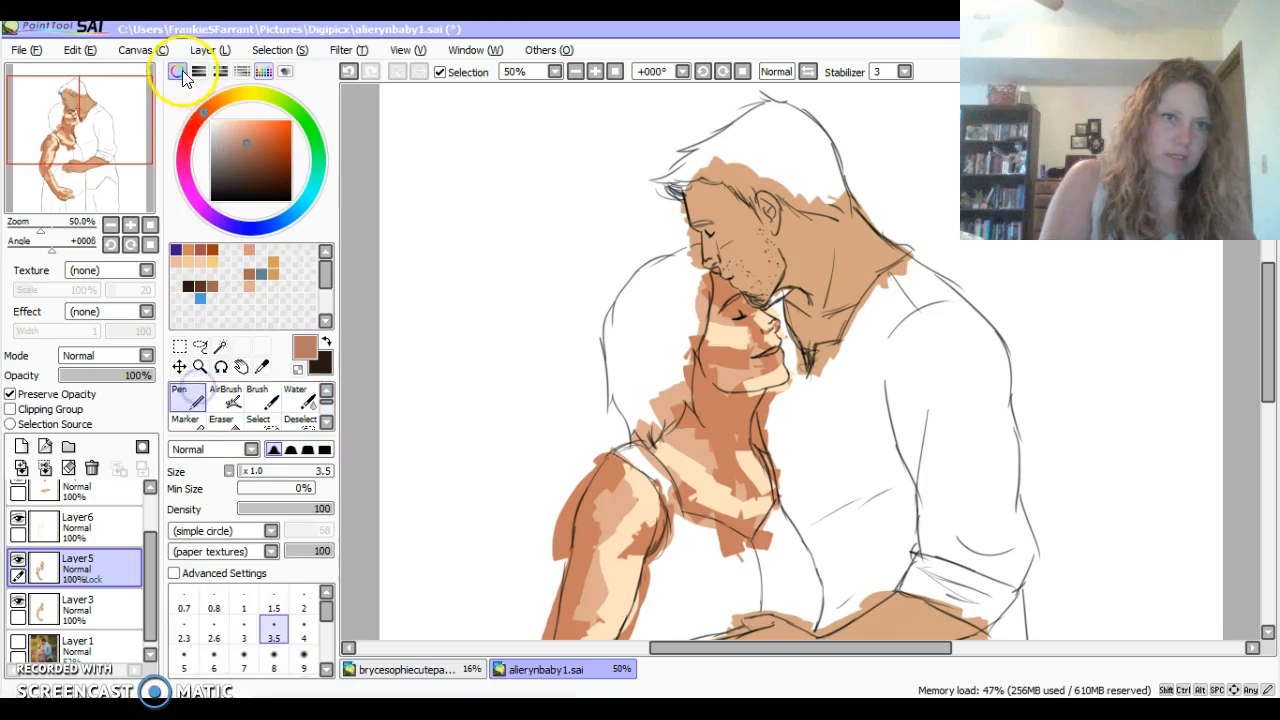
pyautogui.click(177, 71)
pyautogui.click(304, 628)
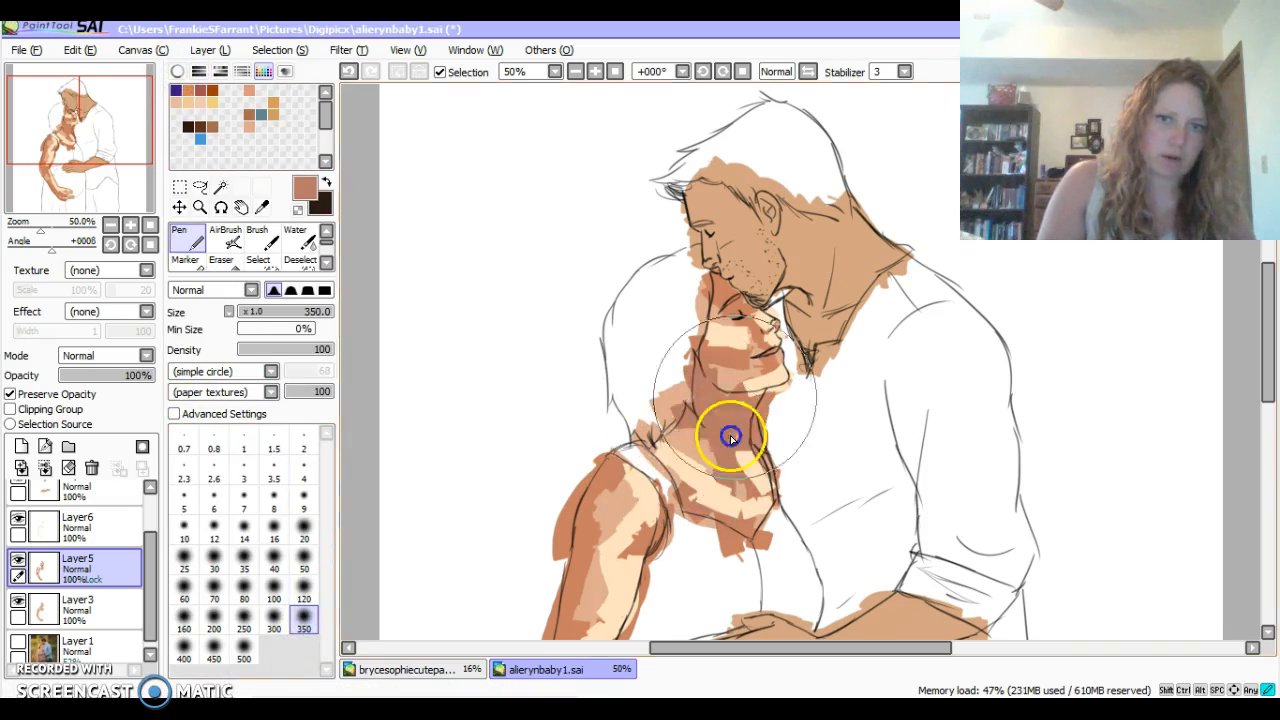
pyautogui.click(347, 71)
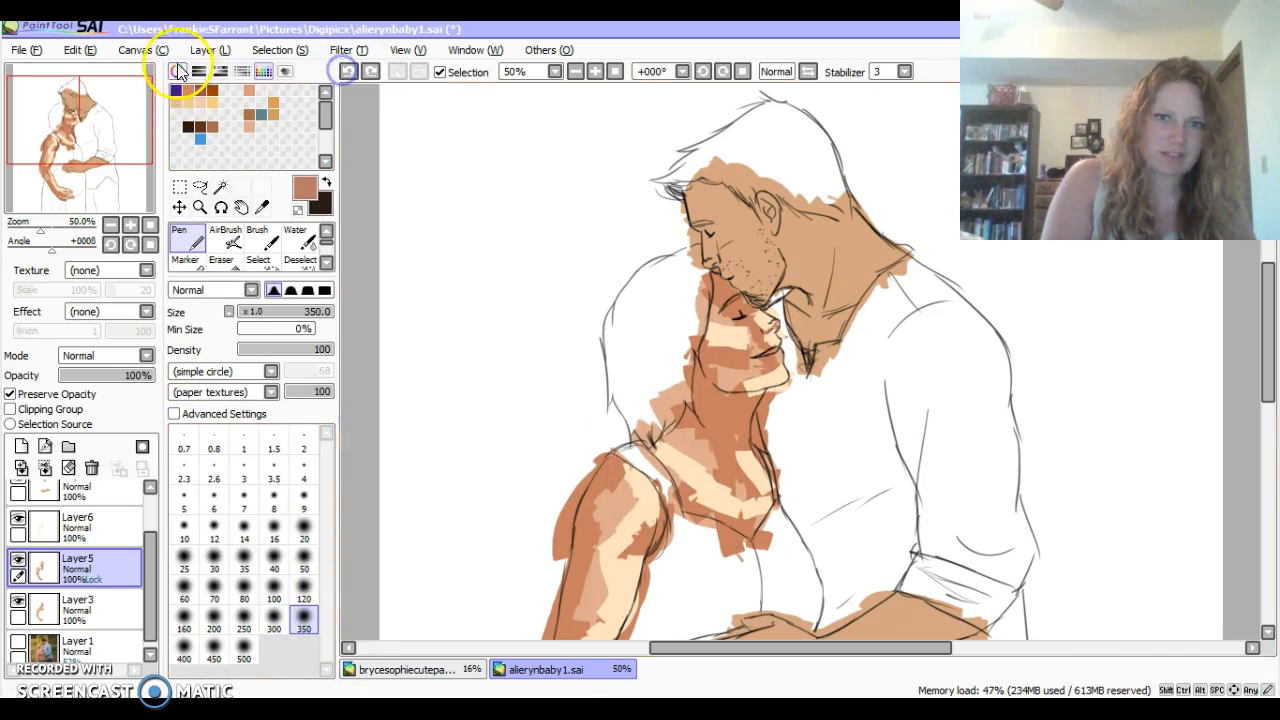
# Pick a lighter tan brown and recolor the woman's shadows from her face and neck down to her arm and hand.
pyautogui.click(177, 70)
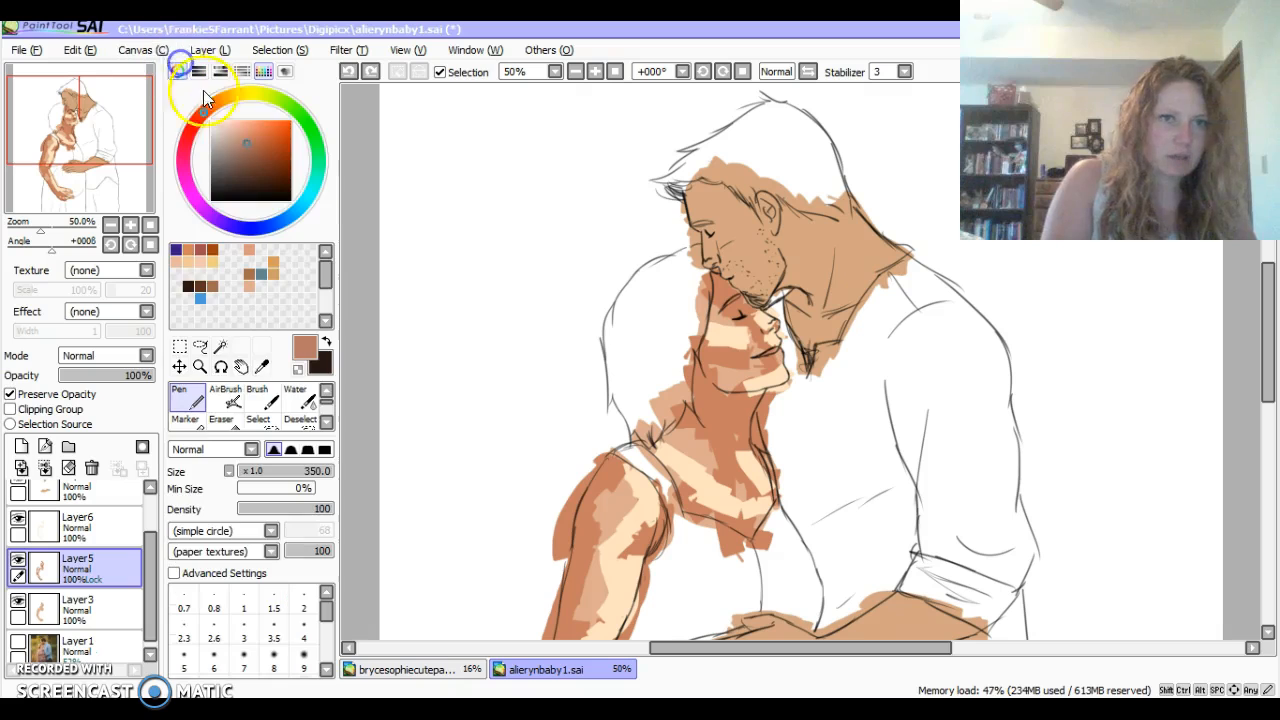
pyautogui.click(250, 287)
pyautogui.click(239, 129)
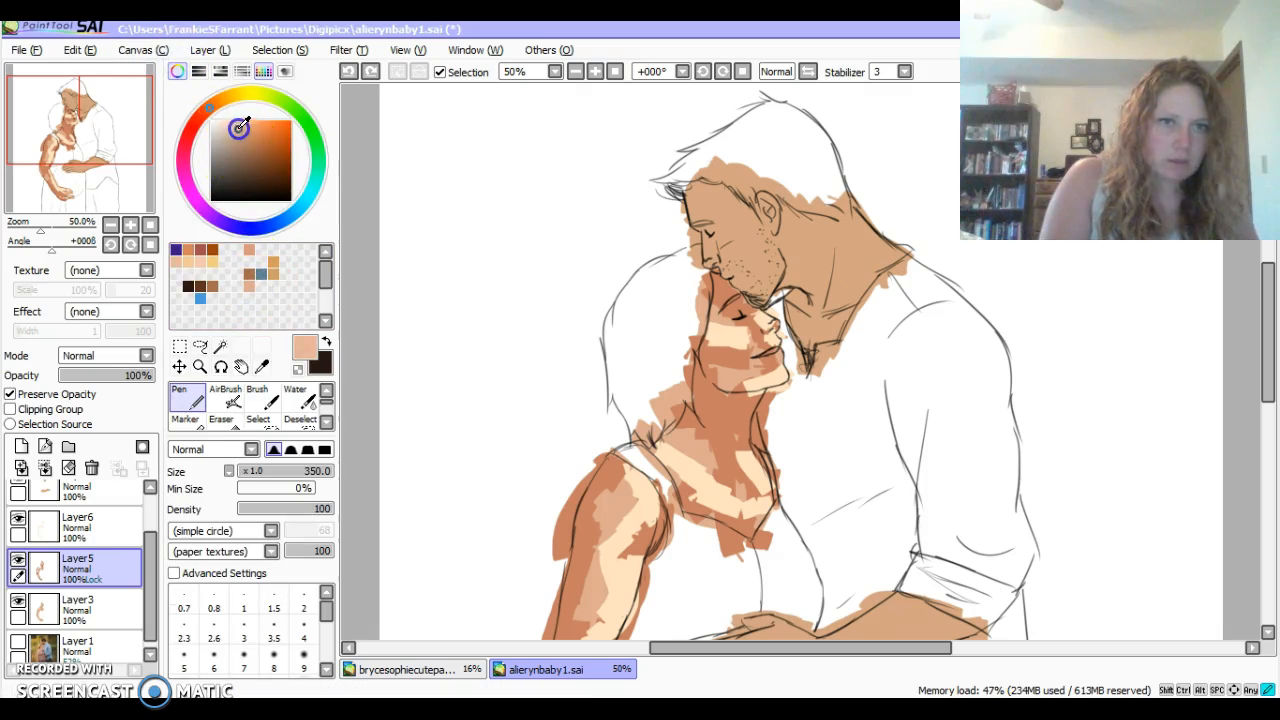
pyautogui.moveTo(728, 364)
pyautogui.mouseDown()
pyautogui.moveTo(689, 391)
pyautogui.moveTo(709, 546)
pyautogui.mouseUp()
pyautogui.moveTo(1267, 306); pyautogui.dragTo(1267, 361)
pyautogui.moveTo(596, 292); pyautogui.dragTo(754, 611)
pyautogui.moveTo(1266, 336); pyautogui.dragTo(1266, 382)
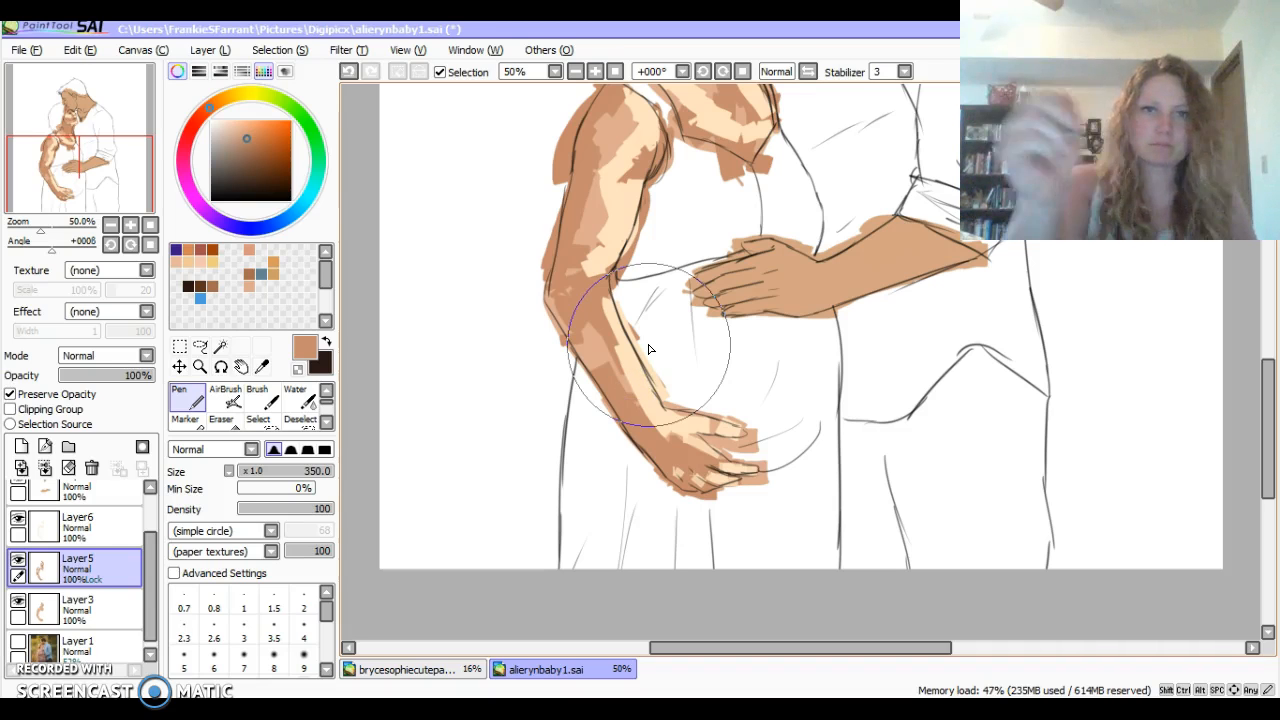
# Turn off Preserve Opacity on the shadow layer and merge the woman's highlight layer down into it.
pyautogui.moveTo(1267, 395); pyautogui.dragTo(1262, 310)
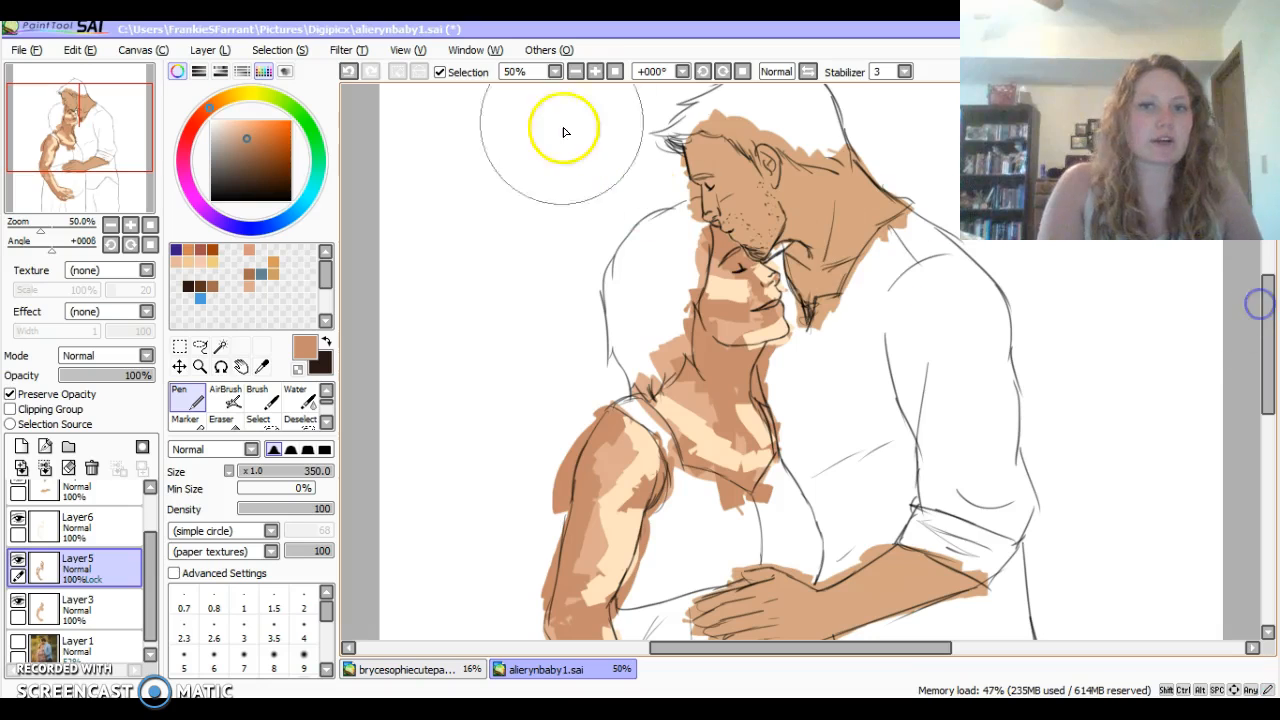
pyautogui.click(595, 71)
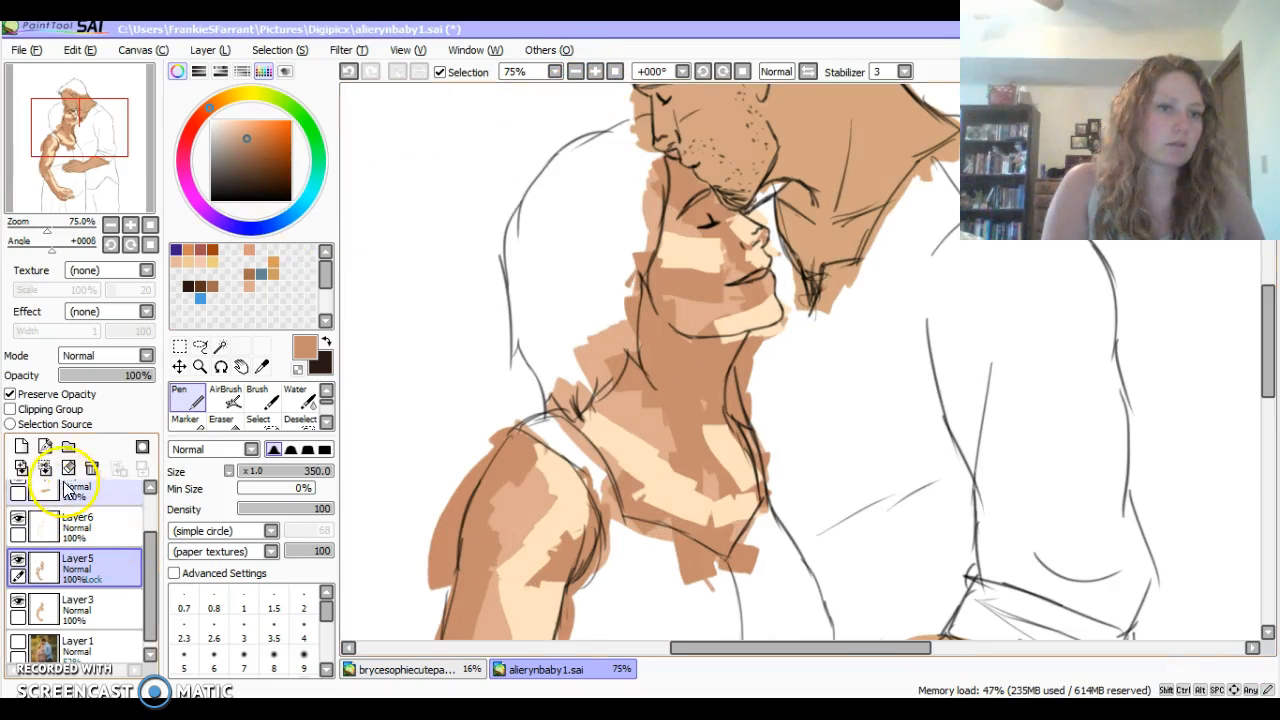
pyautogui.click(10, 394)
pyautogui.click(100, 528)
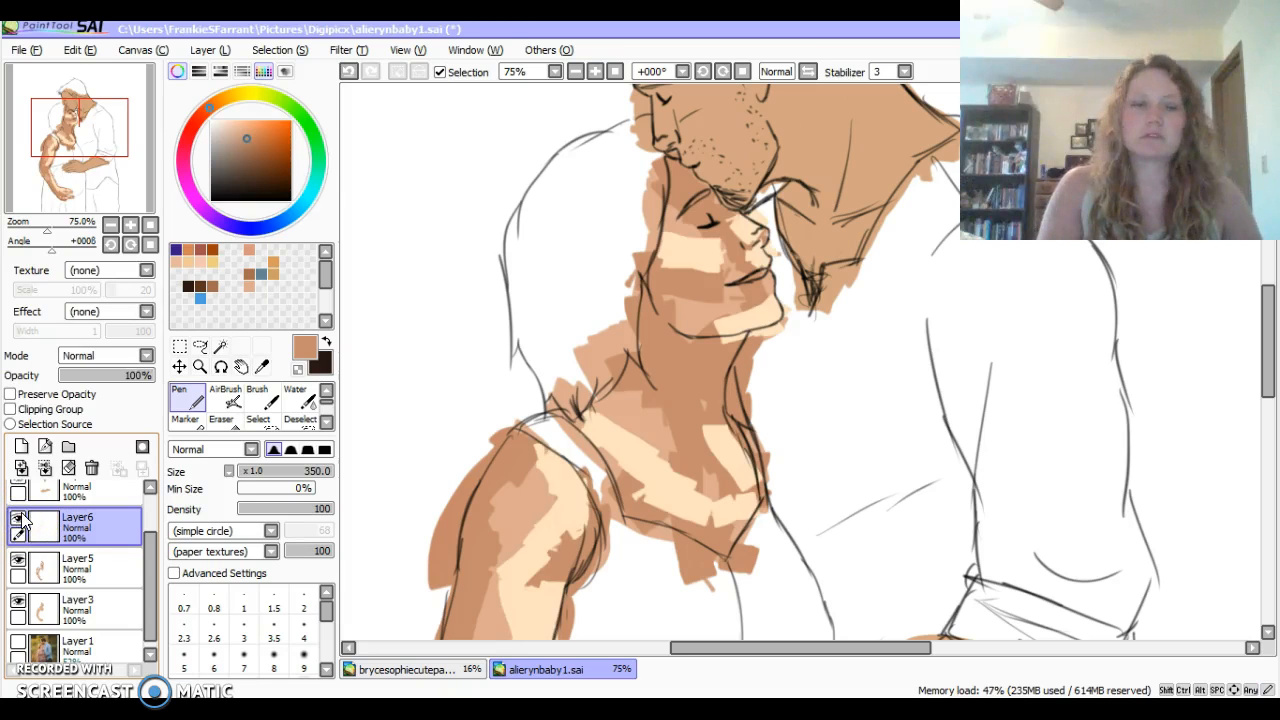
pyautogui.click(91, 467)
pyautogui.click(64, 521)
# Switch to the Blur brush and try blending the shading on the woman's face at size 80.
pyautogui.click(326, 421)
pyautogui.click(326, 421)
pyautogui.click(326, 421)
pyautogui.click(326, 421)
pyautogui.click(311, 428)
pyautogui.moveTo(684, 181)
pyautogui.mouseDown()
pyautogui.moveTo(653, 253)
pyautogui.moveTo(711, 236)
pyautogui.moveTo(698, 264)
pyautogui.moveTo(737, 260)
pyautogui.moveTo(742, 220)
pyautogui.moveTo(764, 250)
pyautogui.moveTo(742, 297)
pyautogui.moveTo(720, 307)
pyautogui.moveTo(737, 328)
pyautogui.moveTo(676, 294)
pyautogui.mouseUp()
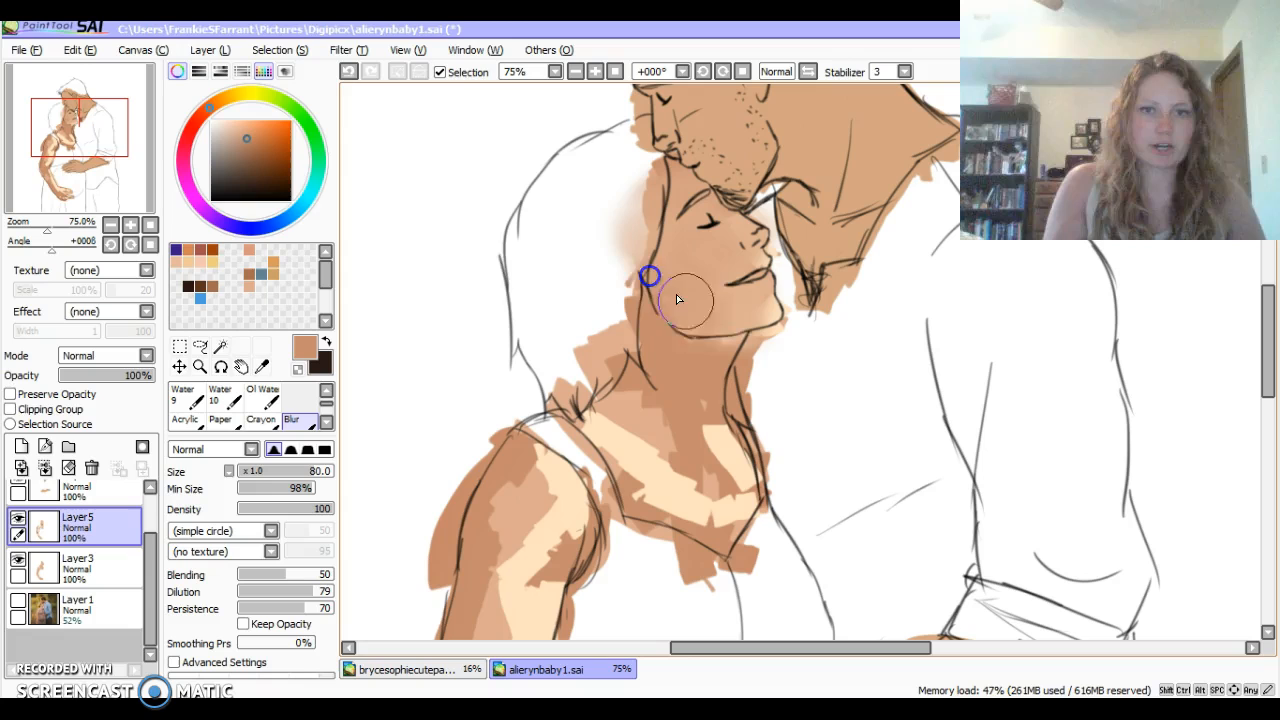
# Undo the recent blur strokes on the woman's face.
pyautogui.click(349, 72)
pyautogui.click(349, 72)
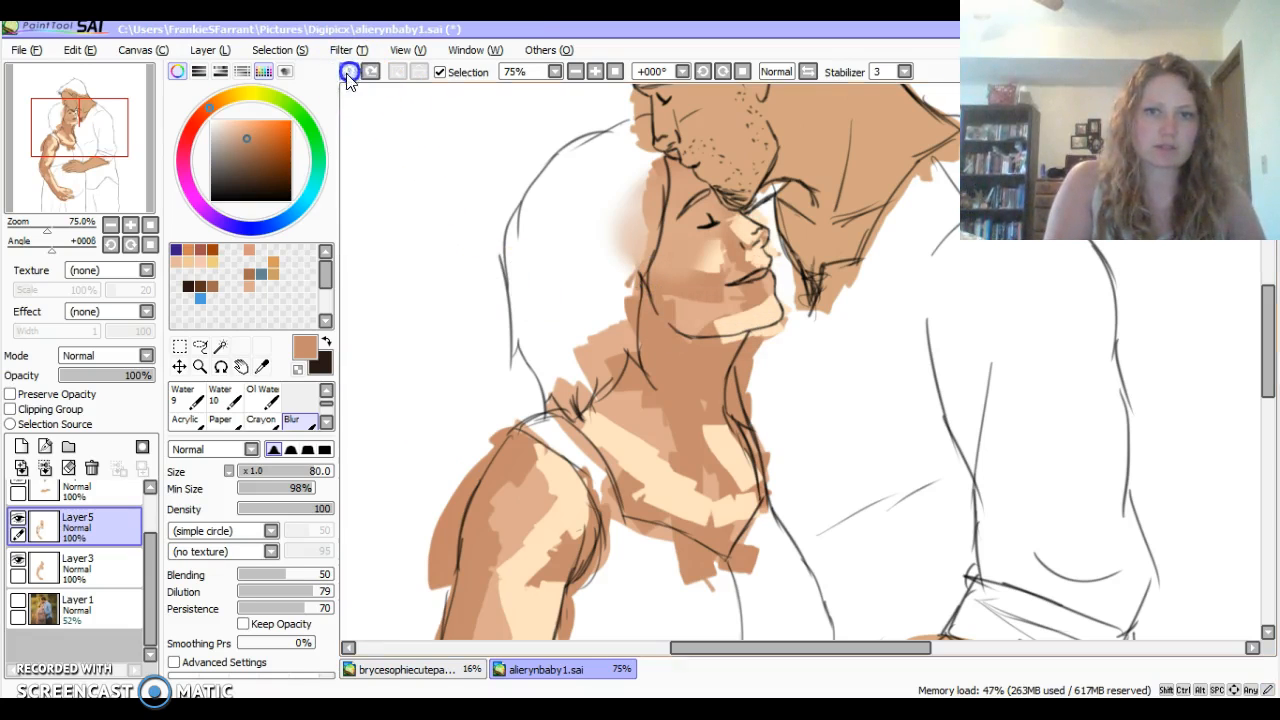
pyautogui.click(349, 72)
pyautogui.click(349, 72)
pyautogui.click(349, 72)
pyautogui.click(349, 72)
pyautogui.click(349, 72)
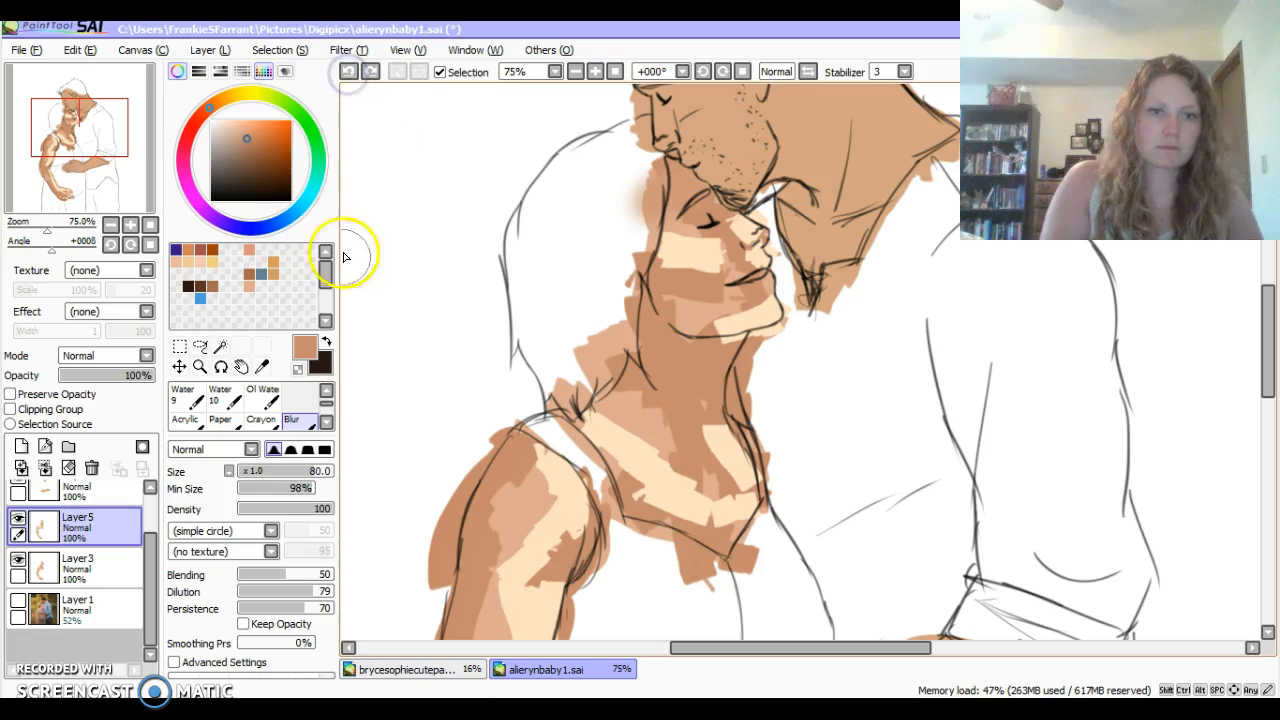
# Reduce the Blur brush to size 40 and blend the highlights and shadows on the woman's cheek, nose, jaw and neck.
pyautogui.click(177, 71)
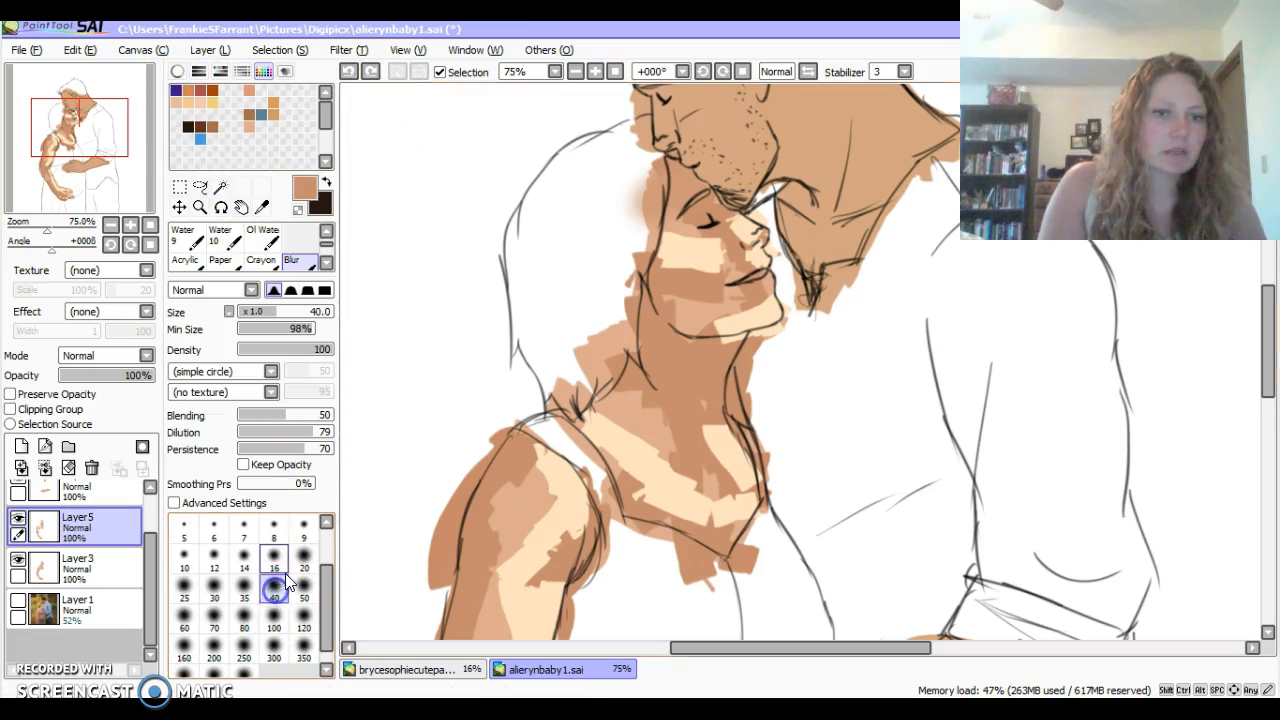
pyautogui.click(775, 245)
pyautogui.moveTo(688, 223)
pyautogui.mouseDown()
pyautogui.moveTo(728, 237)
pyautogui.moveTo(680, 204)
pyautogui.moveTo(668, 167)
pyautogui.moveTo(748, 229)
pyautogui.mouseUp()
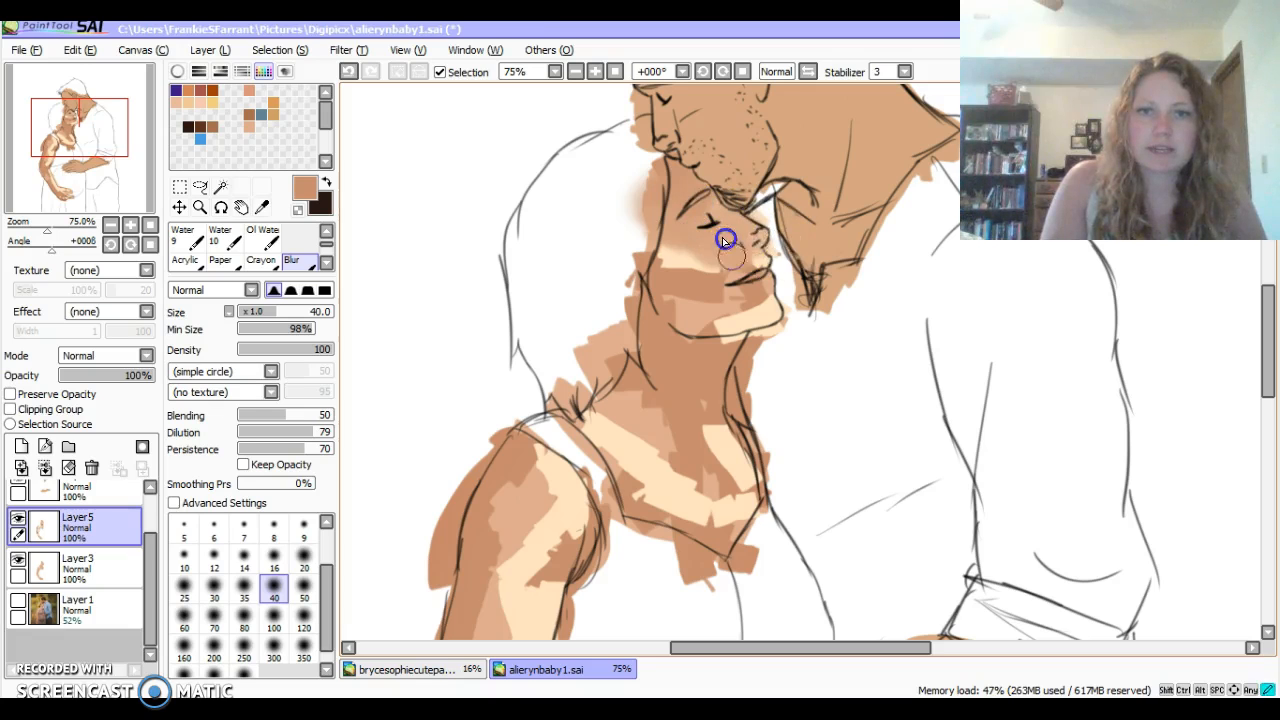
pyautogui.moveTo(777, 313); pyautogui.dragTo(677, 315)
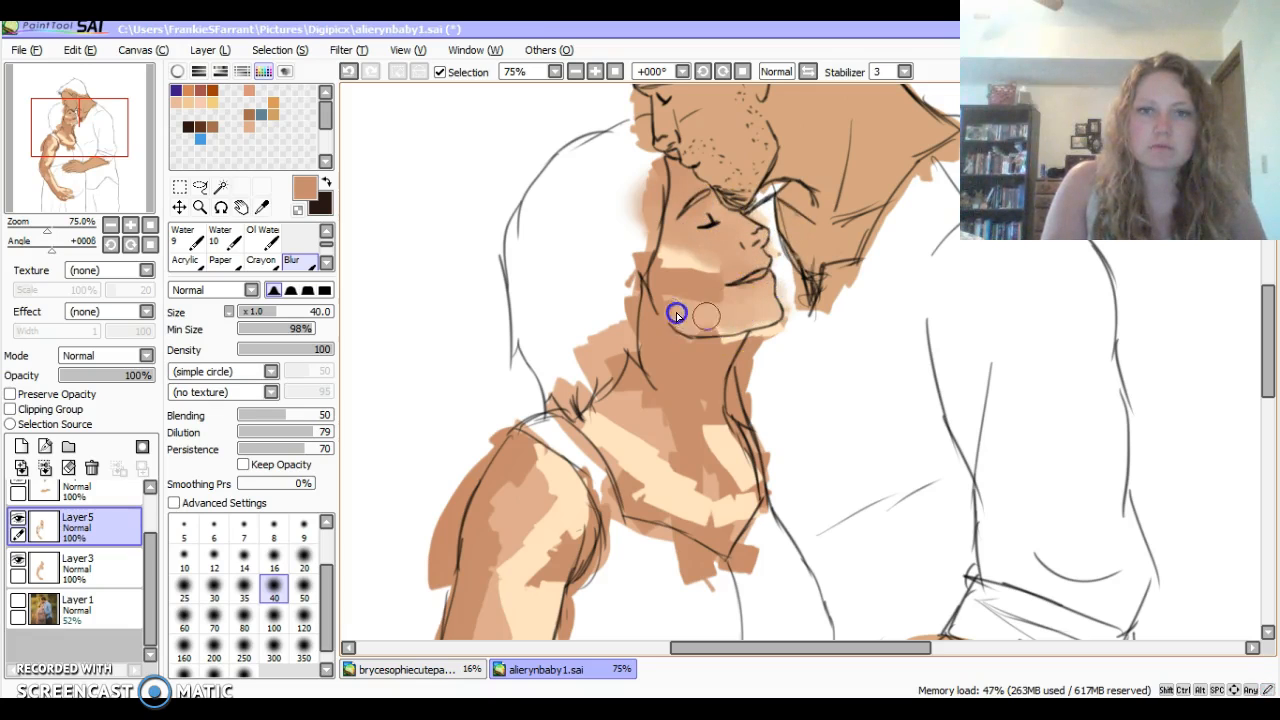
pyautogui.moveTo(661, 279)
pyautogui.mouseDown()
pyautogui.moveTo(740, 336)
pyautogui.moveTo(701, 287)
pyautogui.moveTo(721, 341)
pyautogui.moveTo(707, 329)
pyautogui.moveTo(728, 319)
pyautogui.moveTo(736, 334)
pyautogui.moveTo(725, 357)
pyautogui.moveTo(757, 485)
pyautogui.mouseUp()
pyautogui.moveTo(677, 429)
pyautogui.mouseDown()
pyautogui.moveTo(700, 491)
pyautogui.moveTo(643, 306)
pyautogui.moveTo(671, 512)
pyautogui.moveTo(740, 531)
pyautogui.moveTo(740, 509)
pyautogui.moveTo(691, 523)
pyautogui.moveTo(720, 557)
pyautogui.moveTo(634, 460)
pyautogui.moveTo(674, 431)
pyautogui.mouseUp()
# Set the Blur brush to size 50 and blend the shading across the woman's neck, chest and shoulder.
pyautogui.click(270, 590)
pyautogui.click(304, 590)
pyautogui.click(608, 388)
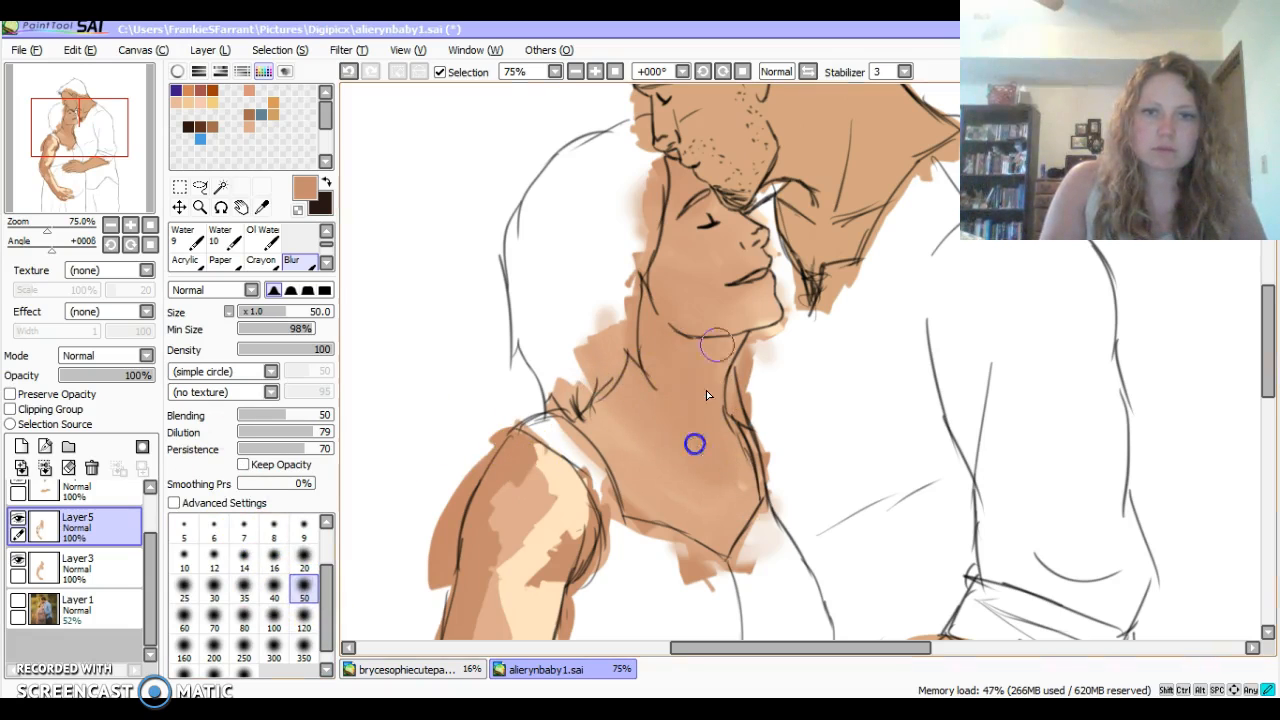
pyautogui.moveTo(725, 477)
pyautogui.mouseDown()
pyautogui.moveTo(699, 523)
pyautogui.moveTo(709, 543)
pyautogui.moveTo(608, 404)
pyautogui.moveTo(527, 475)
pyautogui.moveTo(533, 445)
pyautogui.moveTo(522, 555)
pyautogui.moveTo(534, 516)
pyautogui.moveTo(570, 534)
pyautogui.moveTo(523, 557)
pyautogui.mouseUp()
pyautogui.click(1108, 329)
# Blend the remaining hard-edged highlights and shadows along the woman's upper arm down toward the elbow.
pyautogui.moveTo(1262, 355); pyautogui.dragTo(1264, 409)
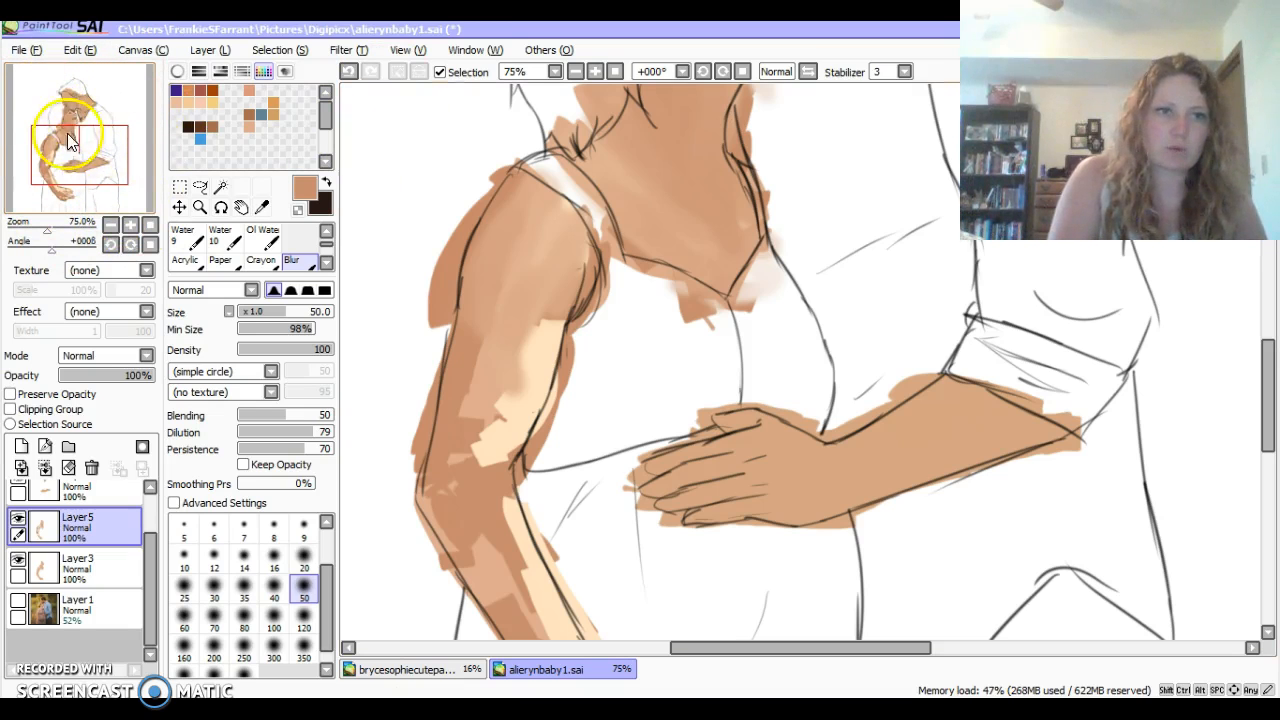
pyautogui.click(575, 71)
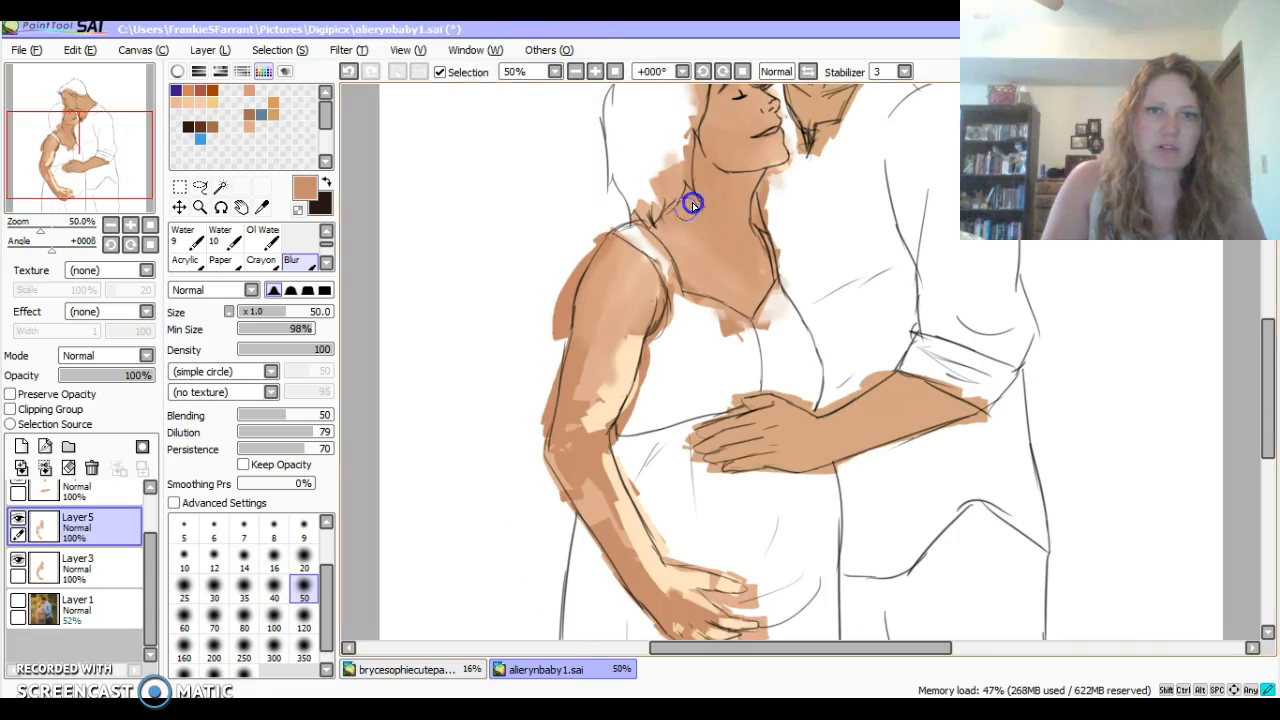
pyautogui.moveTo(732, 266)
pyautogui.mouseDown()
pyautogui.moveTo(728, 305)
pyautogui.moveTo(641, 276)
pyautogui.moveTo(596, 279)
pyautogui.moveTo(615, 254)
pyautogui.moveTo(565, 427)
pyautogui.moveTo(572, 409)
pyautogui.moveTo(576, 436)
pyautogui.moveTo(612, 385)
pyautogui.moveTo(628, 321)
pyautogui.mouseUp()
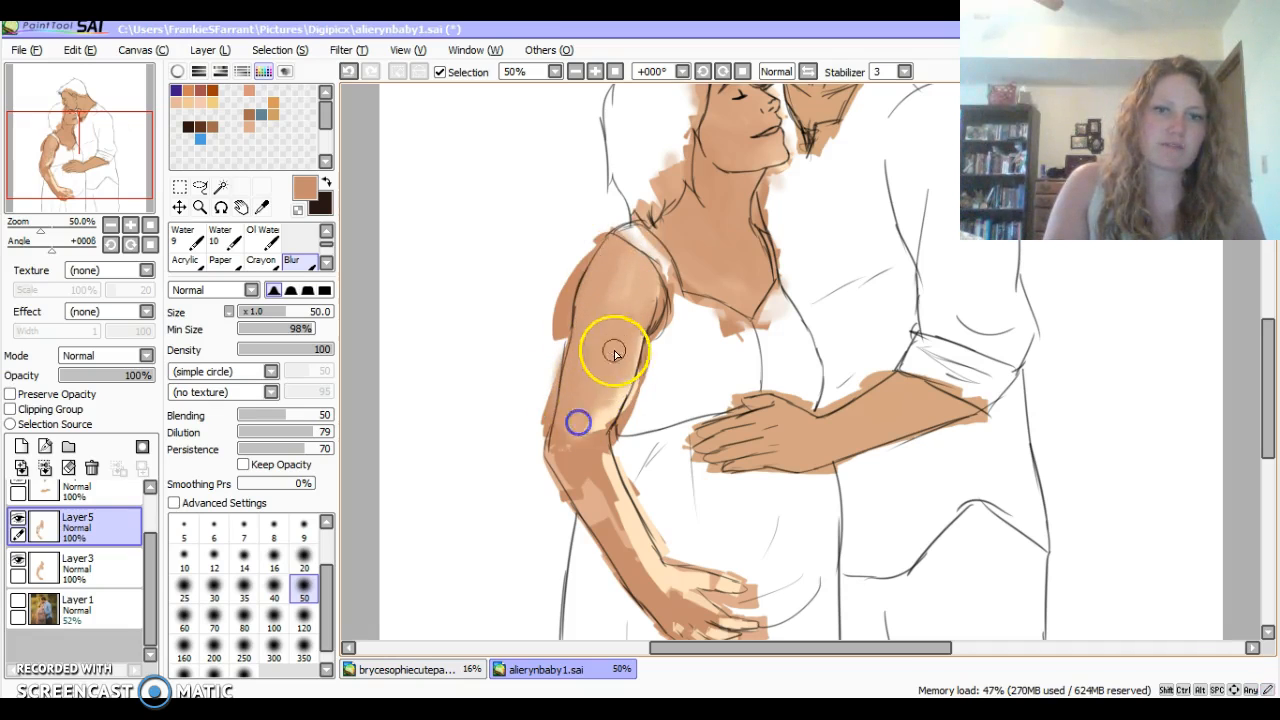
pyautogui.moveTo(613, 385)
pyautogui.mouseDown()
pyautogui.moveTo(613, 437)
pyautogui.moveTo(637, 354)
pyautogui.mouseUp()
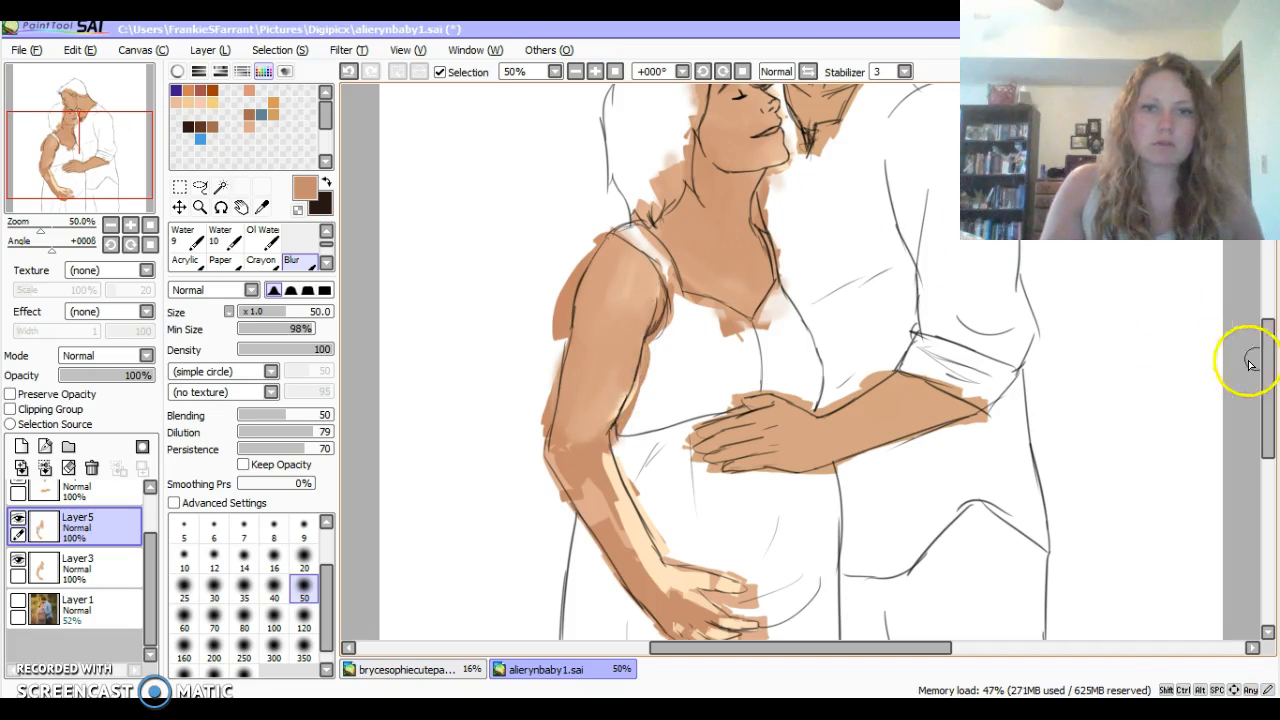
# Set the Blur brush to size 70 and smooth the shading over the woman's elbow, forearm, hand and fingers.
pyautogui.moveTo(1266, 370); pyautogui.dragTo(1266, 400)
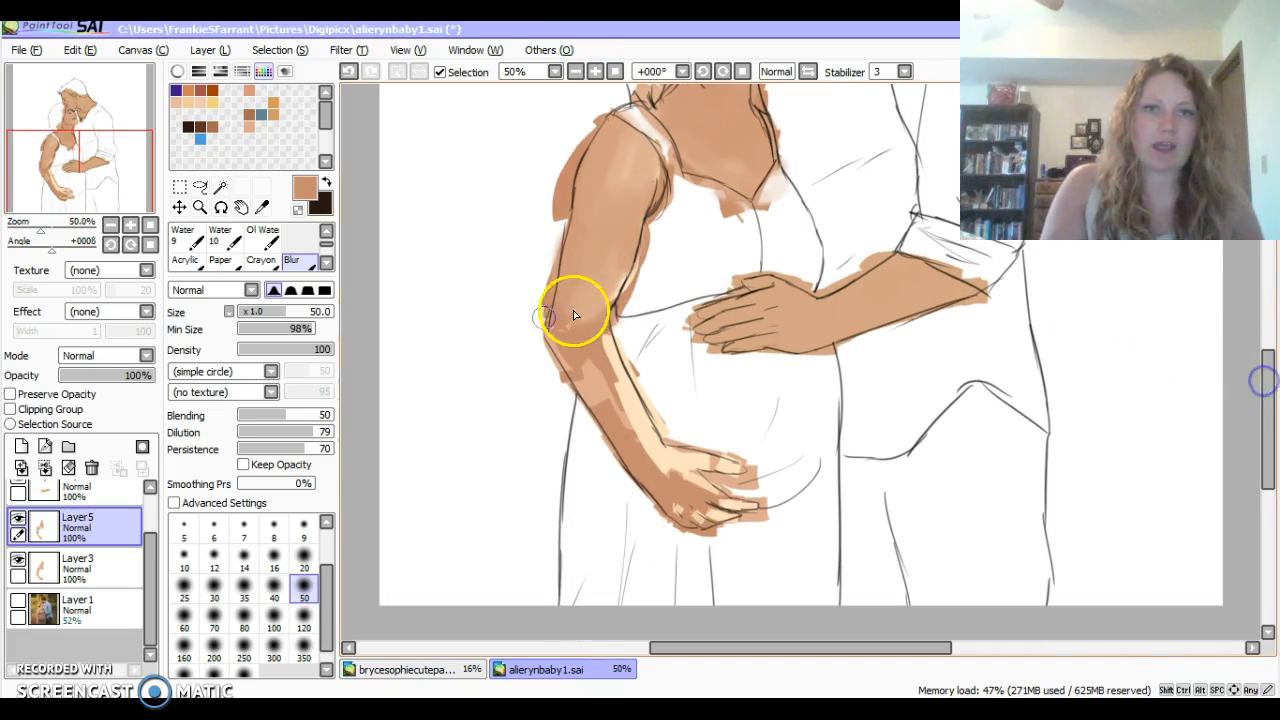
pyautogui.click(214, 620)
pyautogui.moveTo(560, 285)
pyautogui.mouseDown()
pyautogui.moveTo(607, 389)
pyautogui.moveTo(571, 301)
pyautogui.moveTo(666, 492)
pyautogui.moveTo(589, 309)
pyautogui.moveTo(637, 476)
pyautogui.mouseUp()
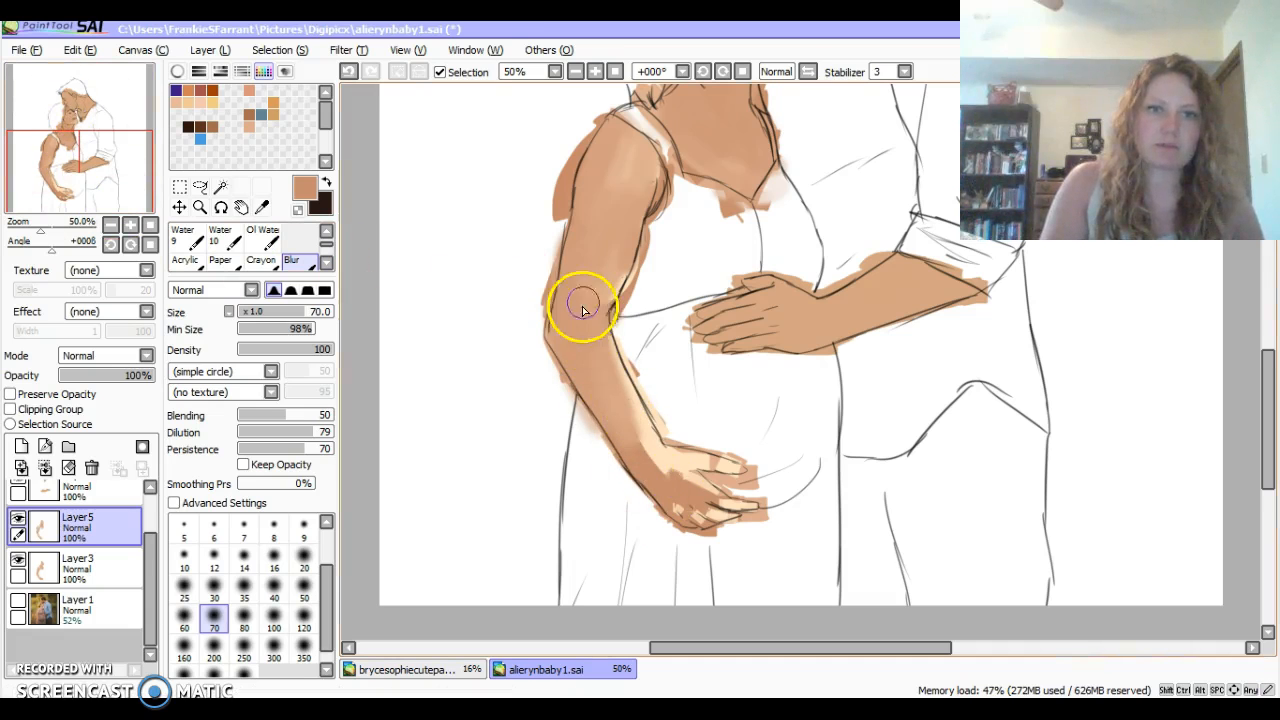
pyautogui.moveTo(598, 295); pyautogui.dragTo(604, 310)
pyautogui.moveTo(661, 478); pyautogui.dragTo(633, 421)
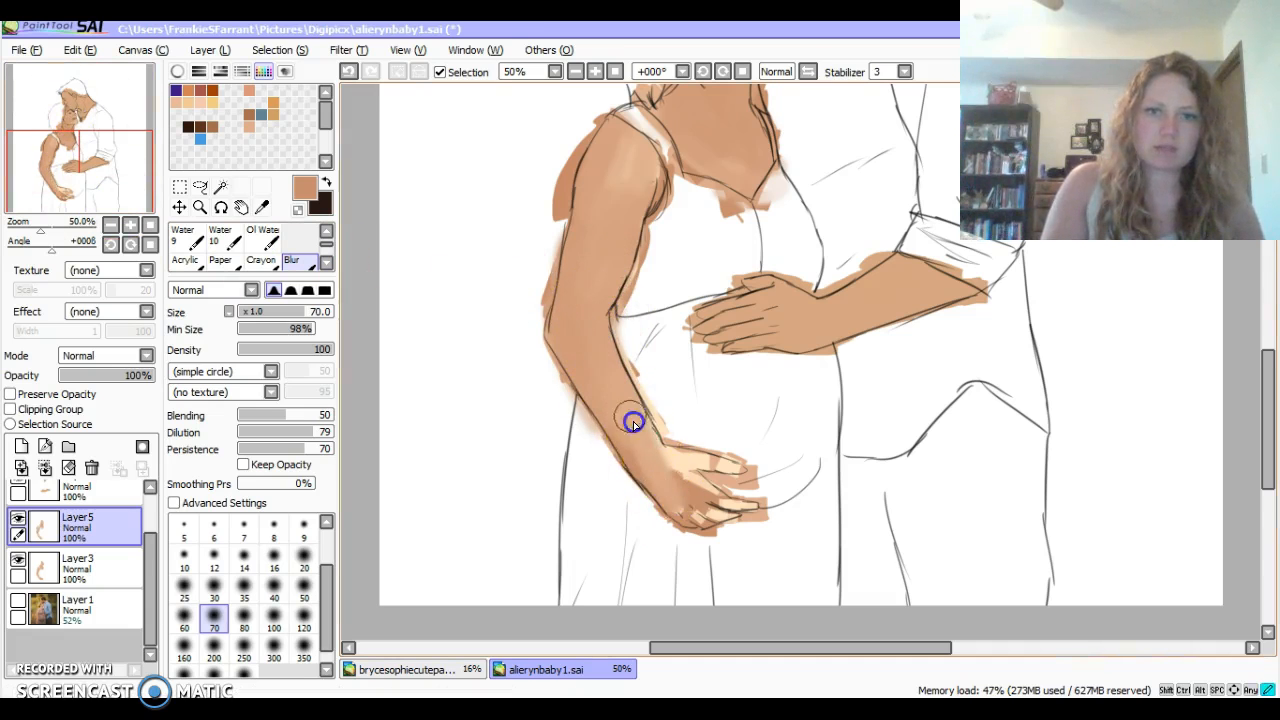
pyautogui.moveTo(656, 481)
pyautogui.mouseDown()
pyautogui.moveTo(728, 516)
pyautogui.moveTo(709, 496)
pyautogui.moveTo(744, 480)
pyautogui.mouseUp()
pyautogui.moveTo(674, 449)
pyautogui.mouseDown()
pyautogui.moveTo(693, 489)
pyautogui.moveTo(727, 511)
pyautogui.moveTo(706, 530)
pyautogui.moveTo(742, 490)
pyautogui.mouseUp()
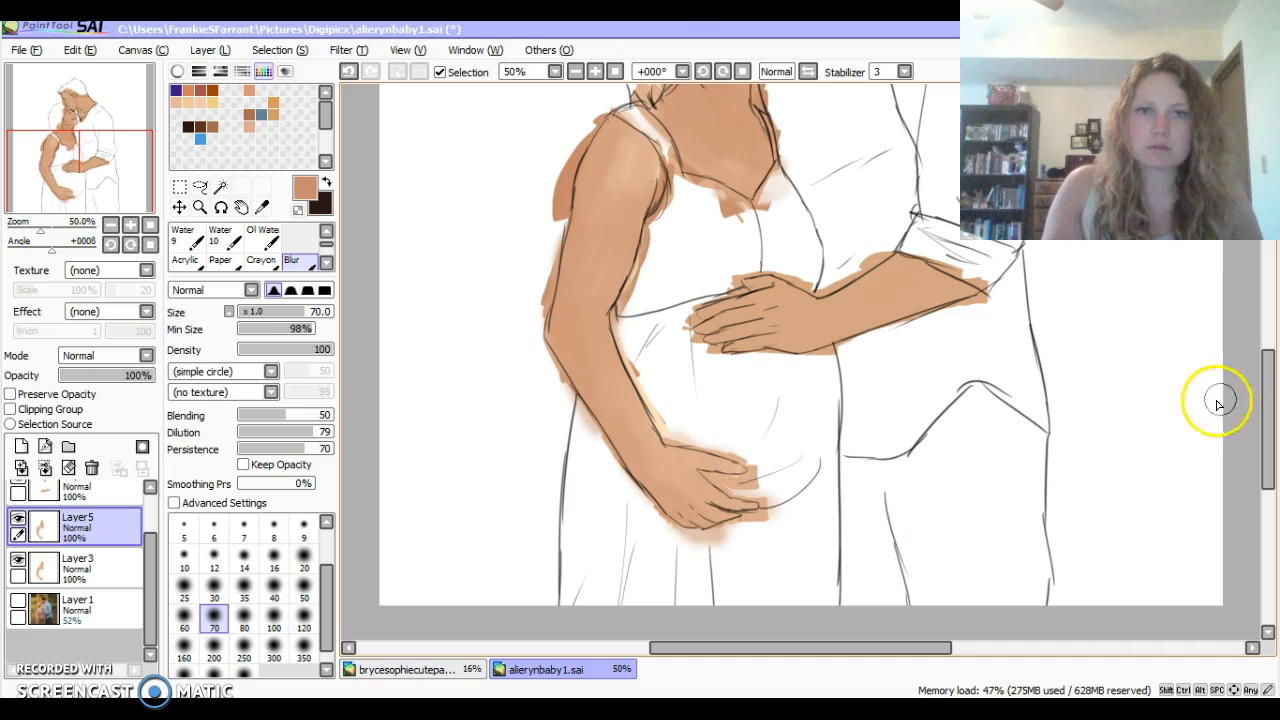
# Soften the remaining shading transitions on the woman's shoulder and chest with the Blur brush.
pyautogui.moveTo(1266, 384); pyautogui.dragTo(1266, 354)
pyautogui.moveTo(660, 228)
pyautogui.mouseDown()
pyautogui.moveTo(614, 251)
pyautogui.moveTo(632, 260)
pyautogui.mouseUp()
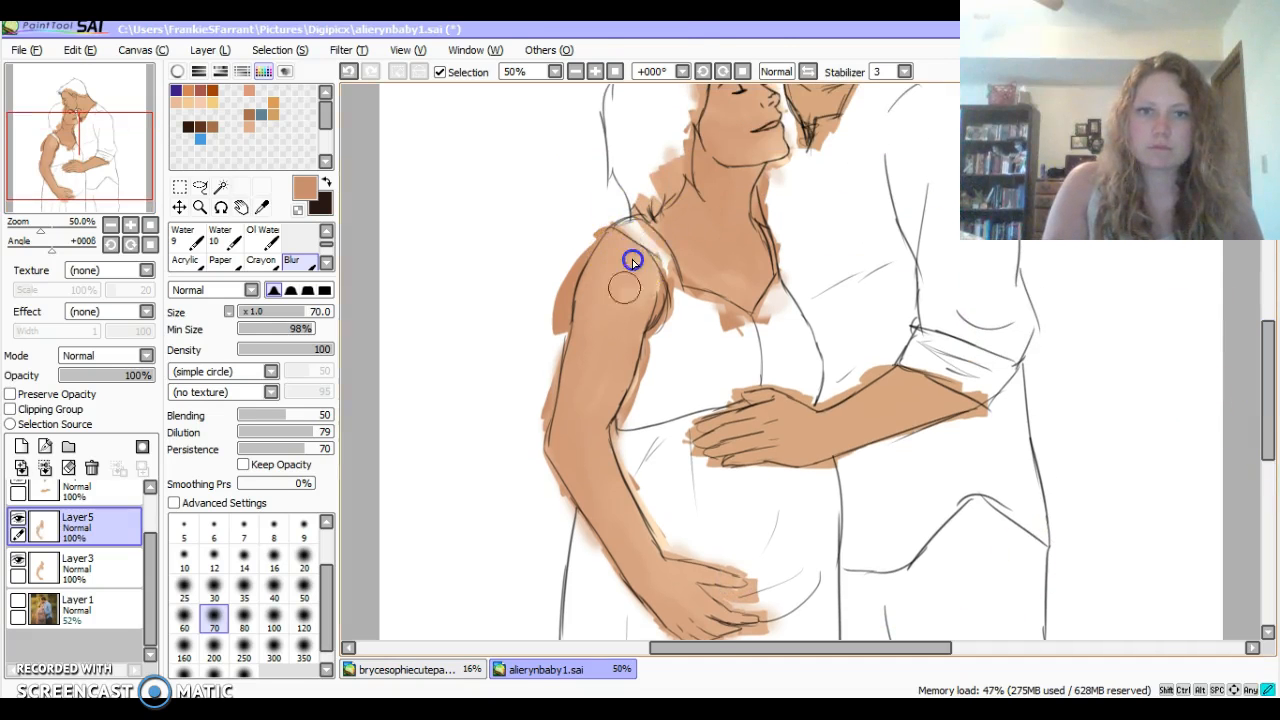
pyautogui.moveTo(1257, 400); pyautogui.dragTo(1258, 370)
pyautogui.click(676, 378)
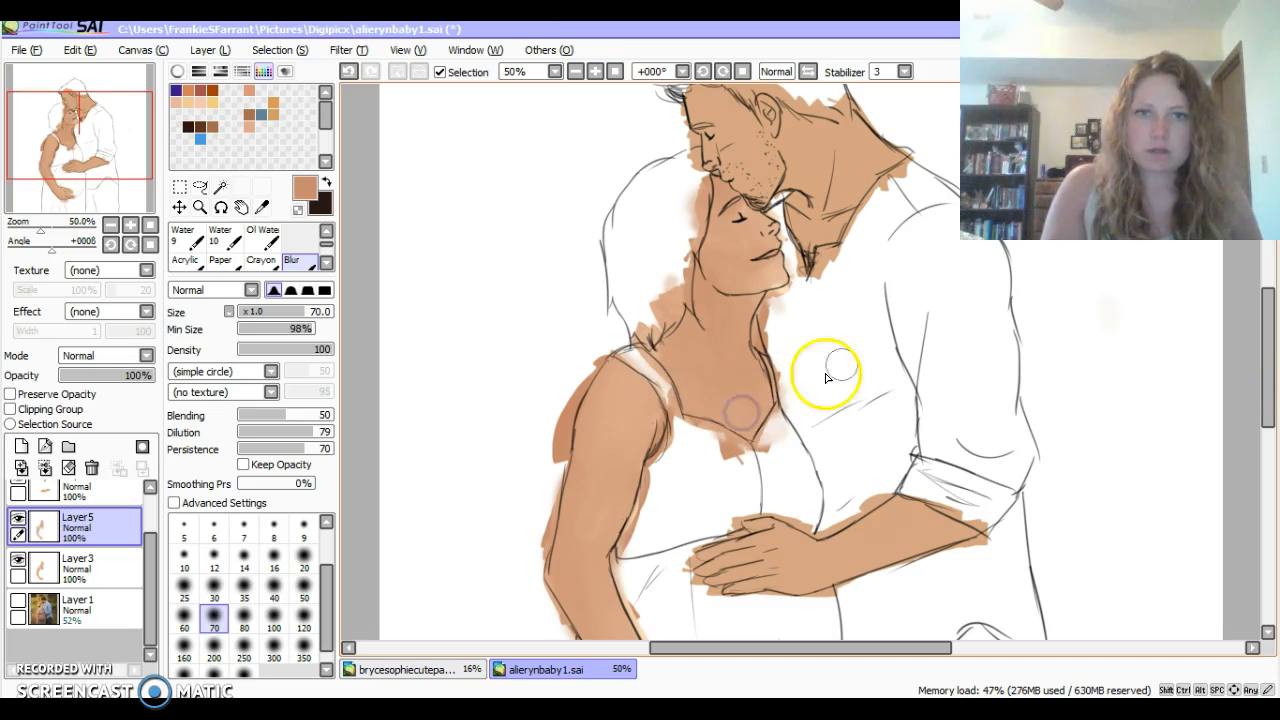
# Merge the blended shading layer into the woman's base skin layer and toggle its visibility off and on to check it.
pyautogui.moveTo(1262, 368); pyautogui.dragTo(1267, 358)
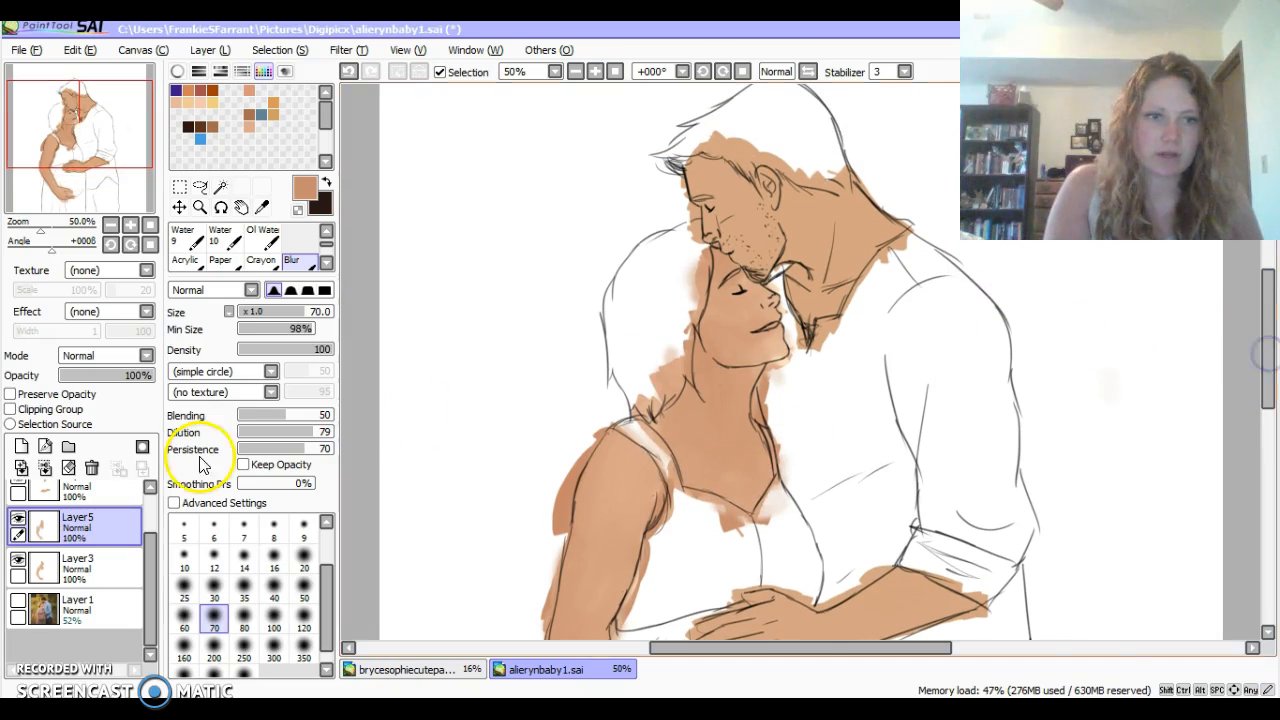
pyautogui.click(44, 467)
pyautogui.click(18, 518)
pyautogui.click(18, 518)
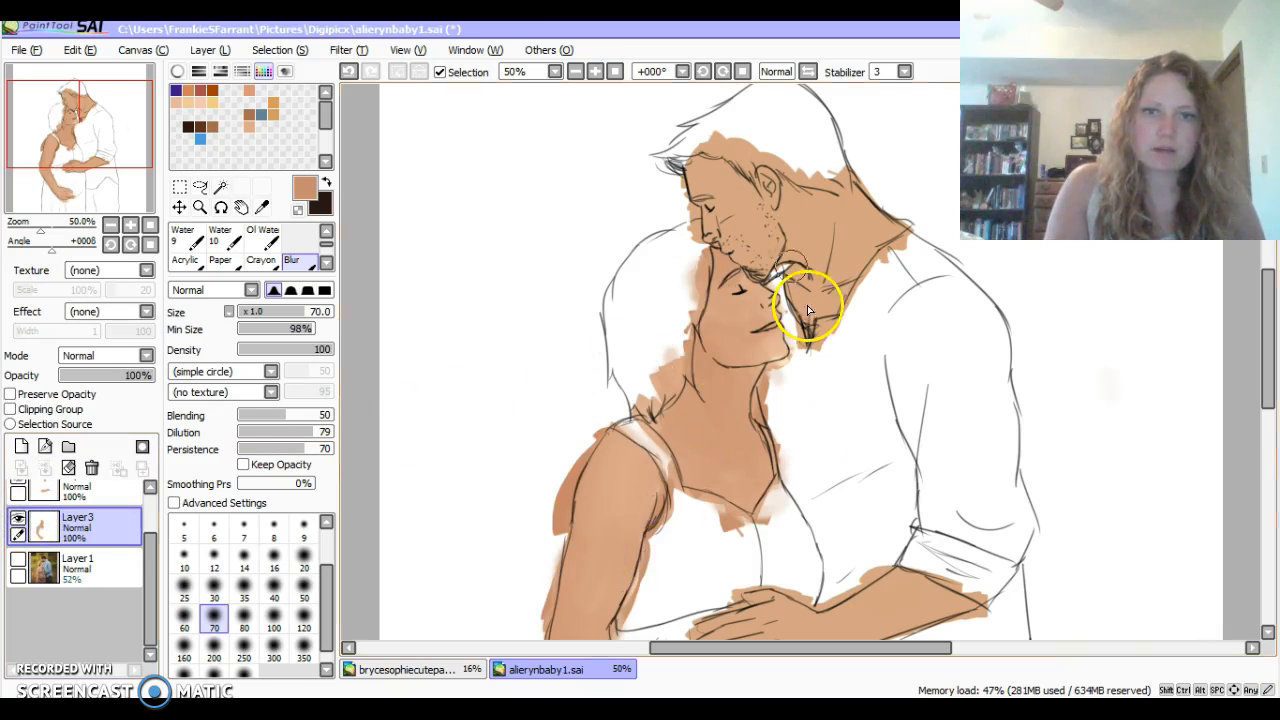
# Create a new layer above the woman's skin and paint darker brown shadows on her neck and neckline with the Water brush at size 16.
pyautogui.click(20, 450)
pyautogui.click(177, 71)
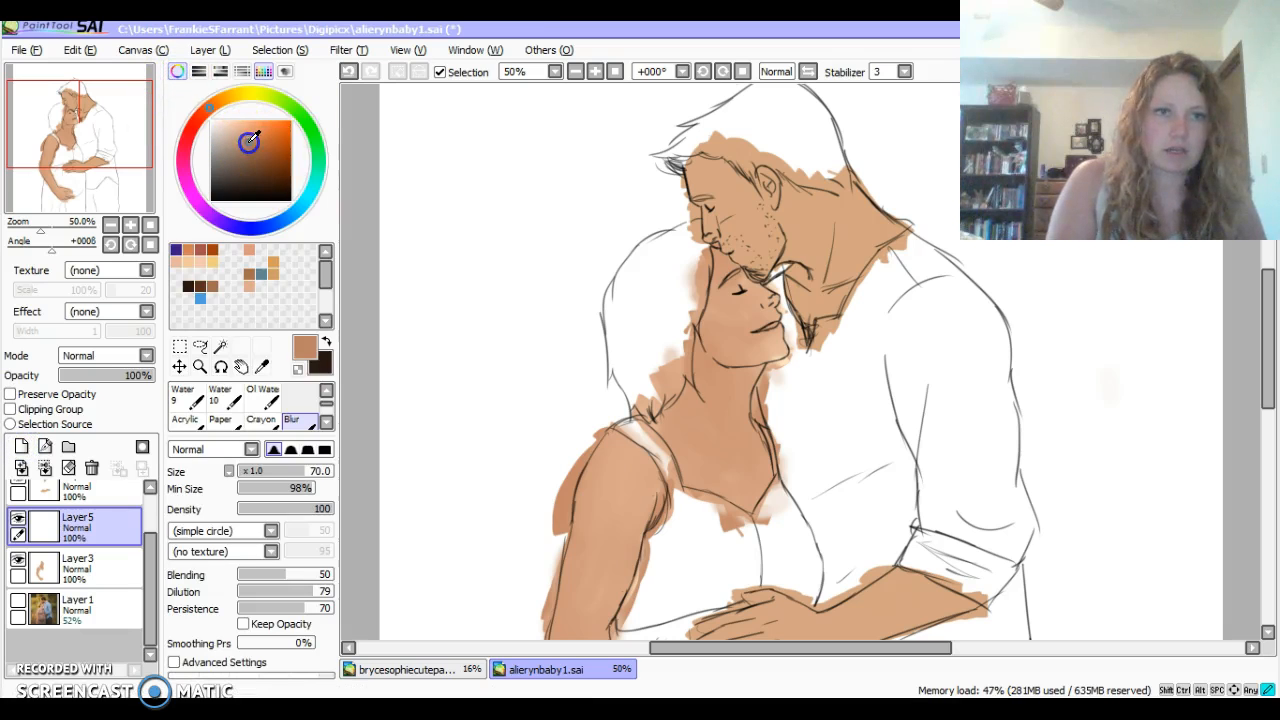
pyautogui.click(326, 390)
pyautogui.click(326, 390)
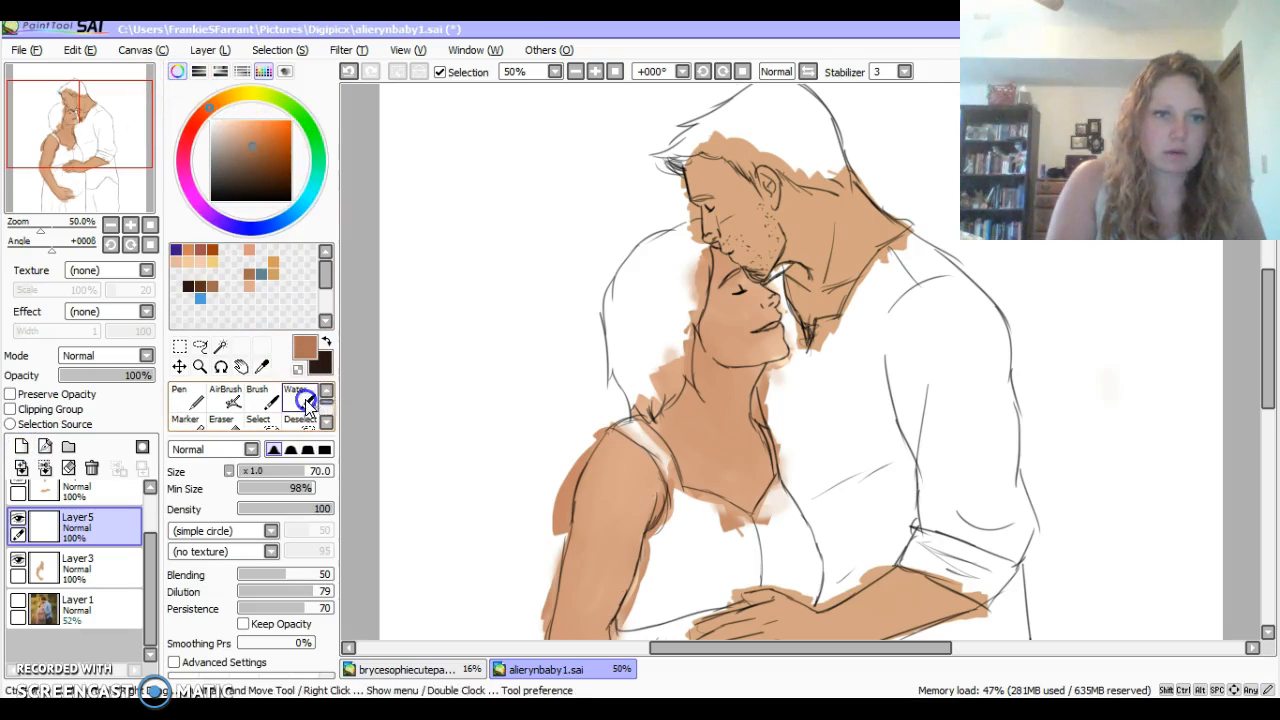
pyautogui.click(298, 398)
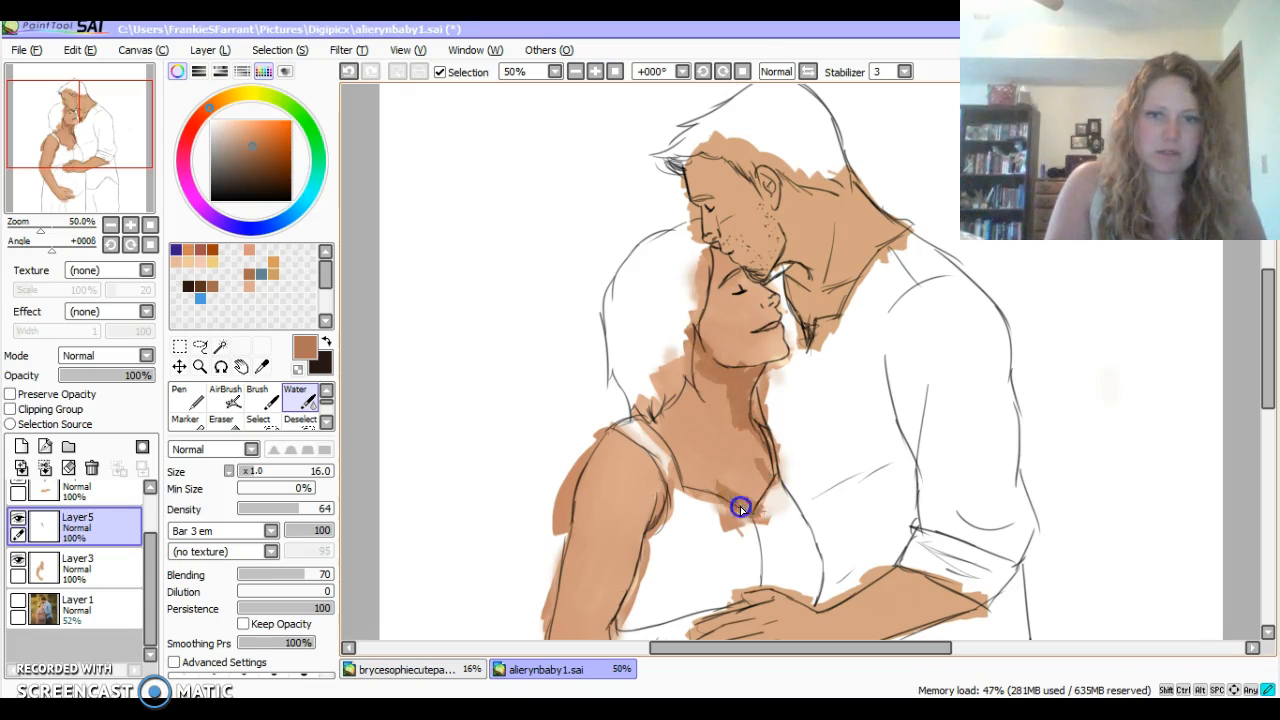
pyautogui.moveTo(749, 498); pyautogui.dragTo(741, 506)
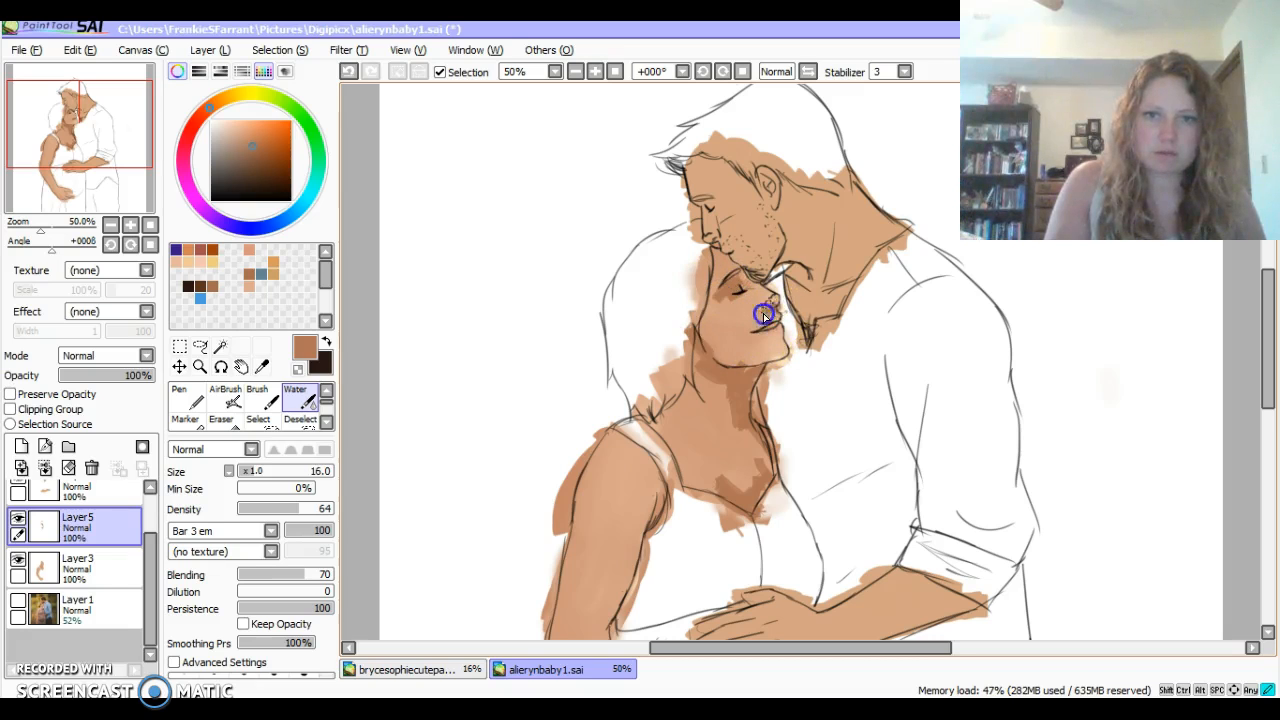
# Paint darker brown shadows on the woman's chin and brow, along her inner arm and around her shoulder.
pyautogui.moveTo(780, 346); pyautogui.dragTo(780, 347)
pyautogui.moveTo(718, 264); pyautogui.dragTo(735, 269)
pyautogui.moveTo(685, 373)
pyautogui.mouseDown()
pyautogui.moveTo(706, 418)
pyautogui.moveTo(670, 503)
pyautogui.mouseUp()
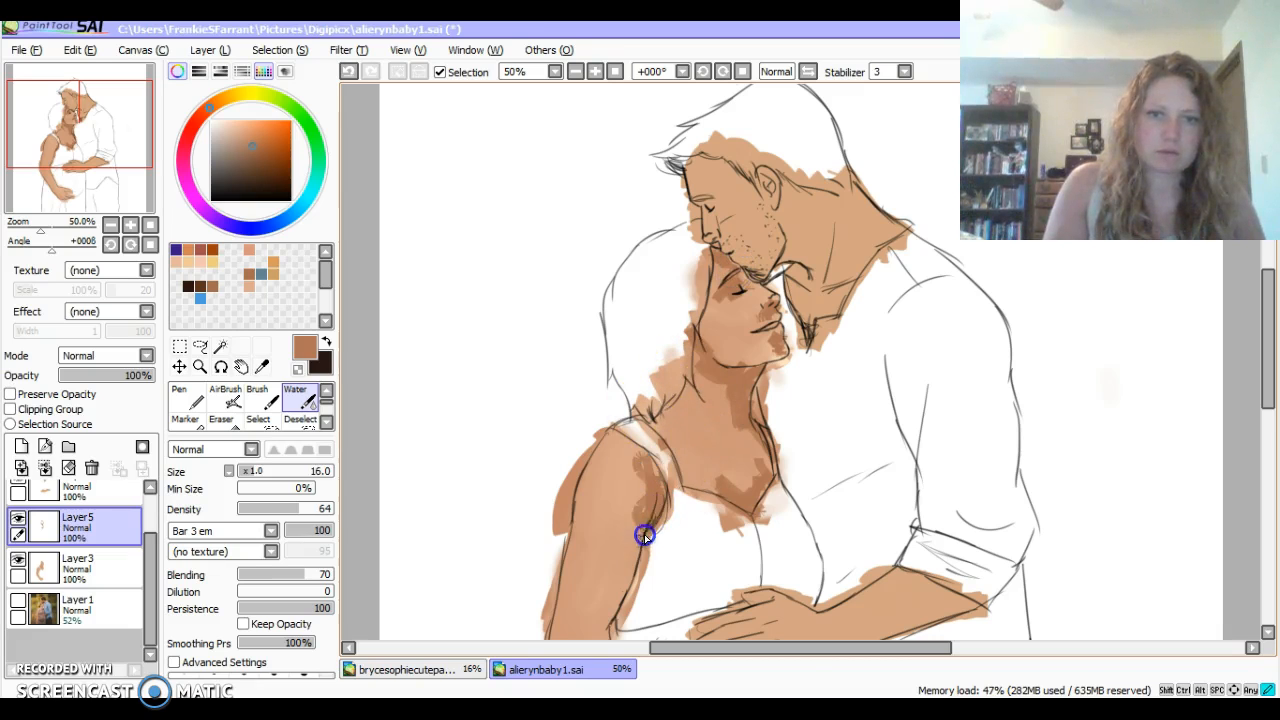
pyautogui.moveTo(596, 620); pyautogui.dragTo(600, 615)
pyautogui.moveTo(580, 495)
pyautogui.mouseDown()
pyautogui.moveTo(606, 454)
pyautogui.moveTo(587, 464)
pyautogui.mouseUp()
# Smooth the new shadows on the woman's shoulder and upper arm with the Blur brush at size 70.
pyautogui.click(326, 421)
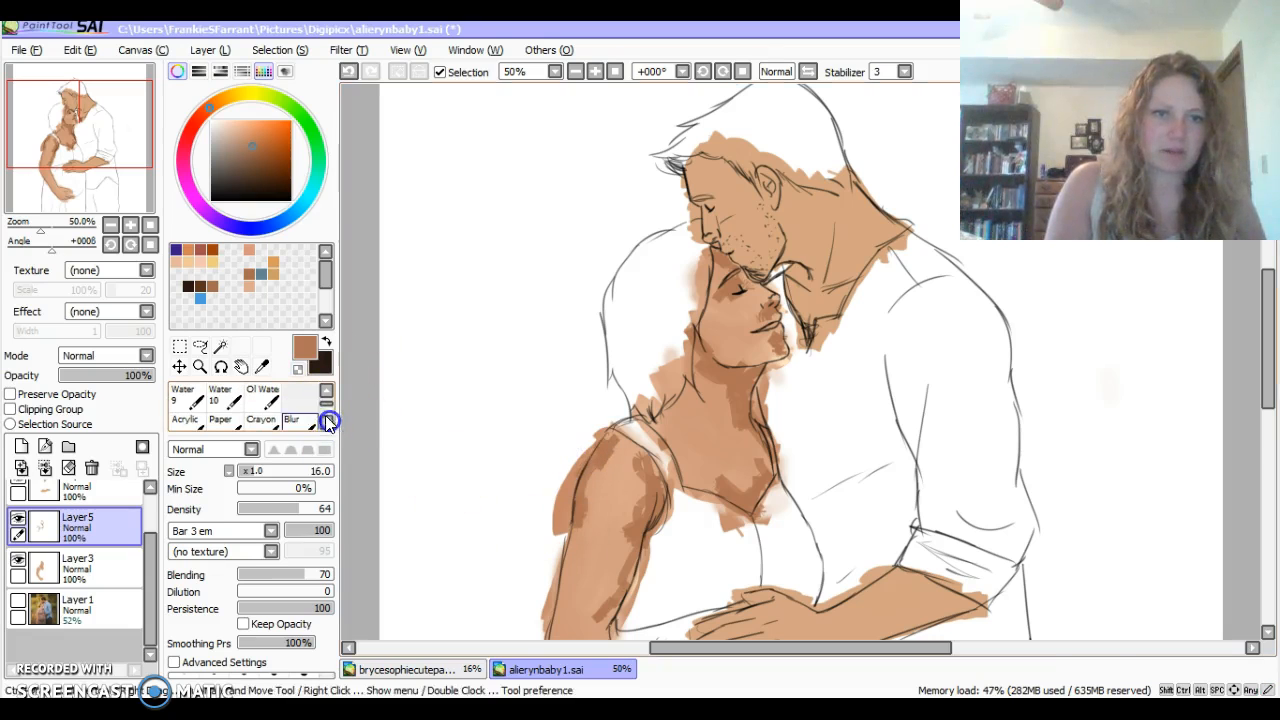
pyautogui.click(292, 419)
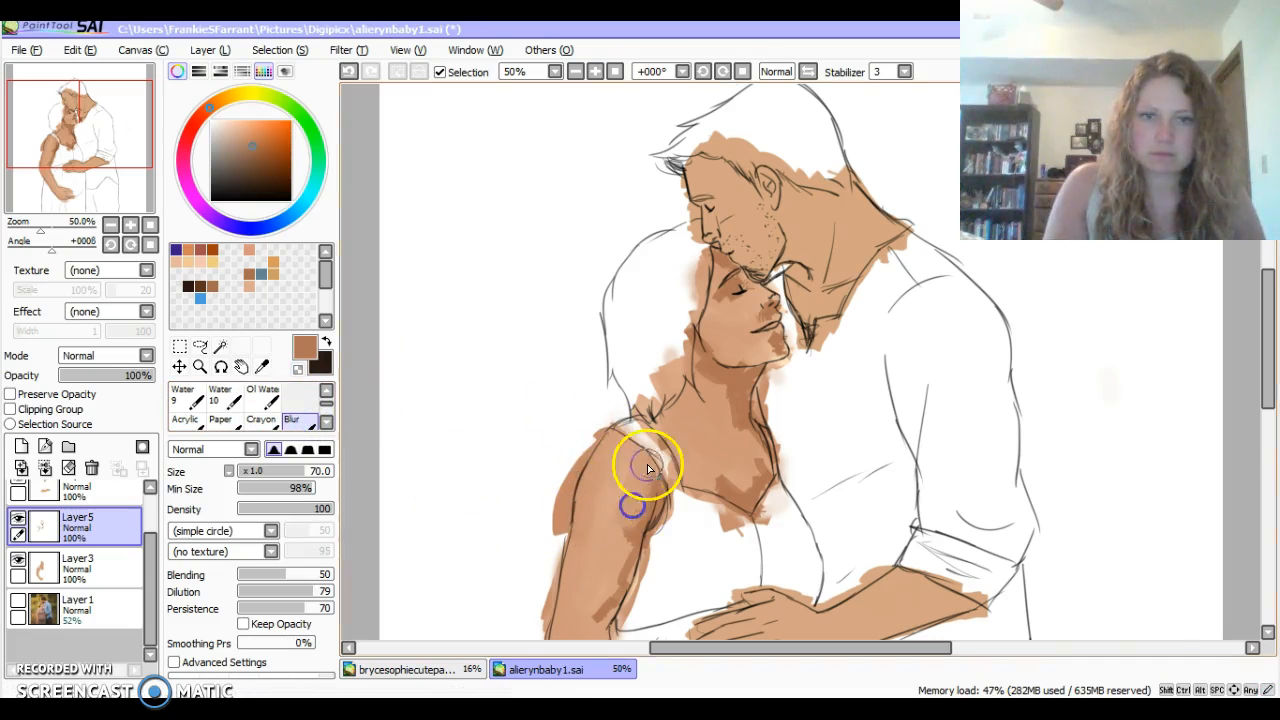
pyautogui.moveTo(640, 520); pyautogui.dragTo(617, 600)
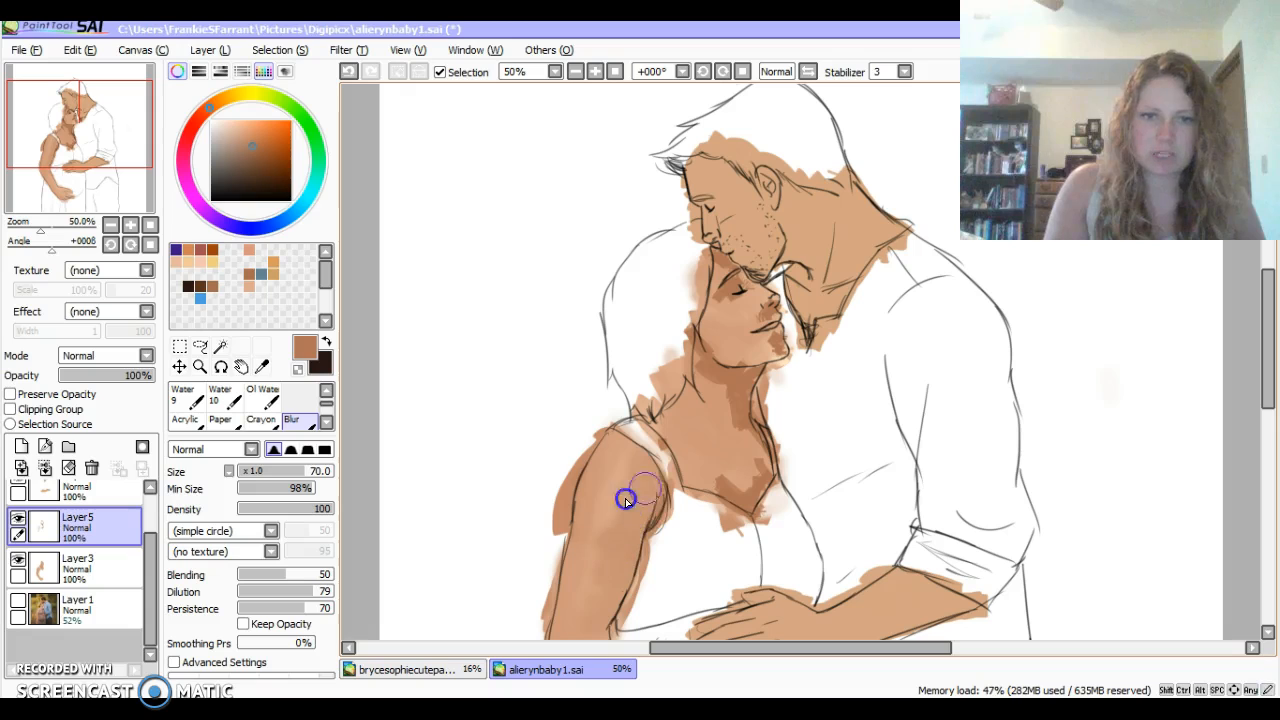
# Try blurring the shadows on the woman's neckline, neck and face at size 70, and undo those strokes.
pyautogui.moveTo(631, 505)
pyautogui.mouseDown()
pyautogui.moveTo(715, 446)
pyautogui.moveTo(736, 499)
pyautogui.moveTo(754, 495)
pyautogui.moveTo(765, 514)
pyautogui.moveTo(749, 487)
pyautogui.moveTo(767, 455)
pyautogui.mouseUp()
pyautogui.moveTo(702, 358)
pyautogui.mouseDown()
pyautogui.moveTo(730, 388)
pyautogui.moveTo(723, 412)
pyautogui.moveTo(784, 340)
pyautogui.moveTo(748, 358)
pyautogui.moveTo(767, 320)
pyautogui.mouseUp()
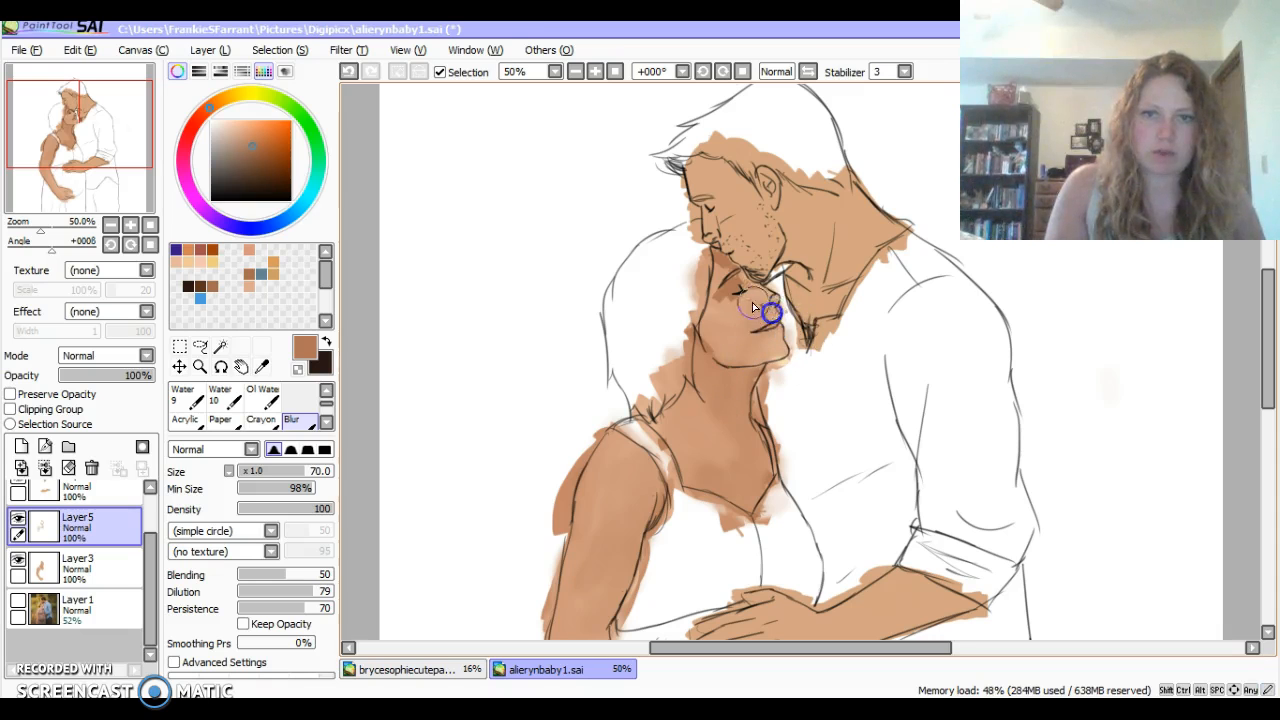
pyautogui.click(595, 71)
pyautogui.click(349, 71)
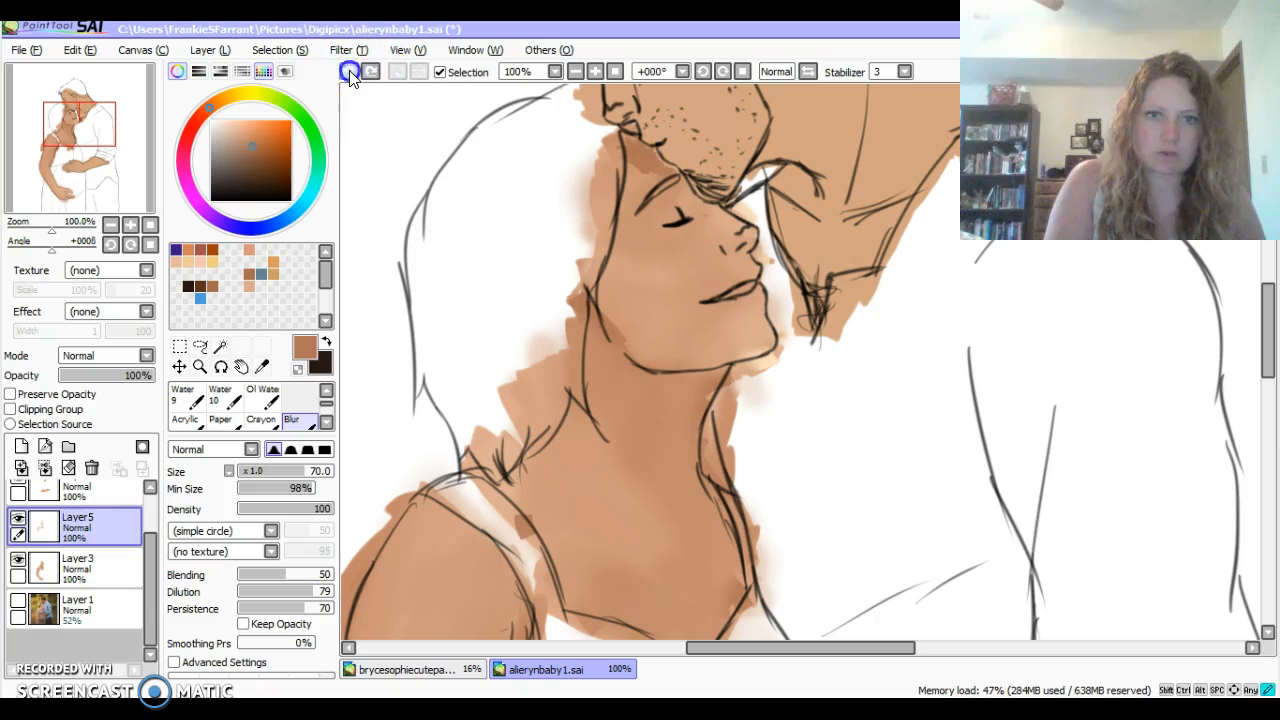
pyautogui.click(345, 72)
pyautogui.click(345, 70)
pyautogui.click(343, 72)
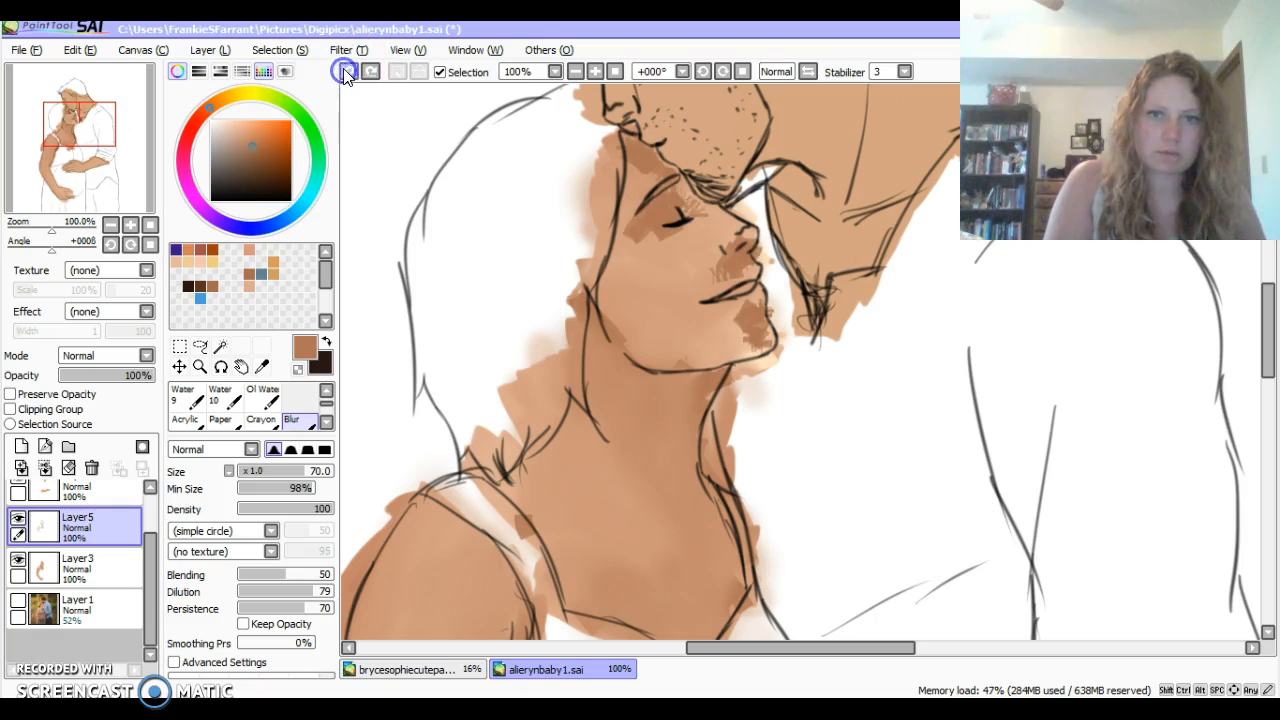
pyautogui.click(343, 71)
pyautogui.click(342, 71)
pyautogui.click(341, 72)
pyautogui.click(340, 72)
pyautogui.click(340, 71)
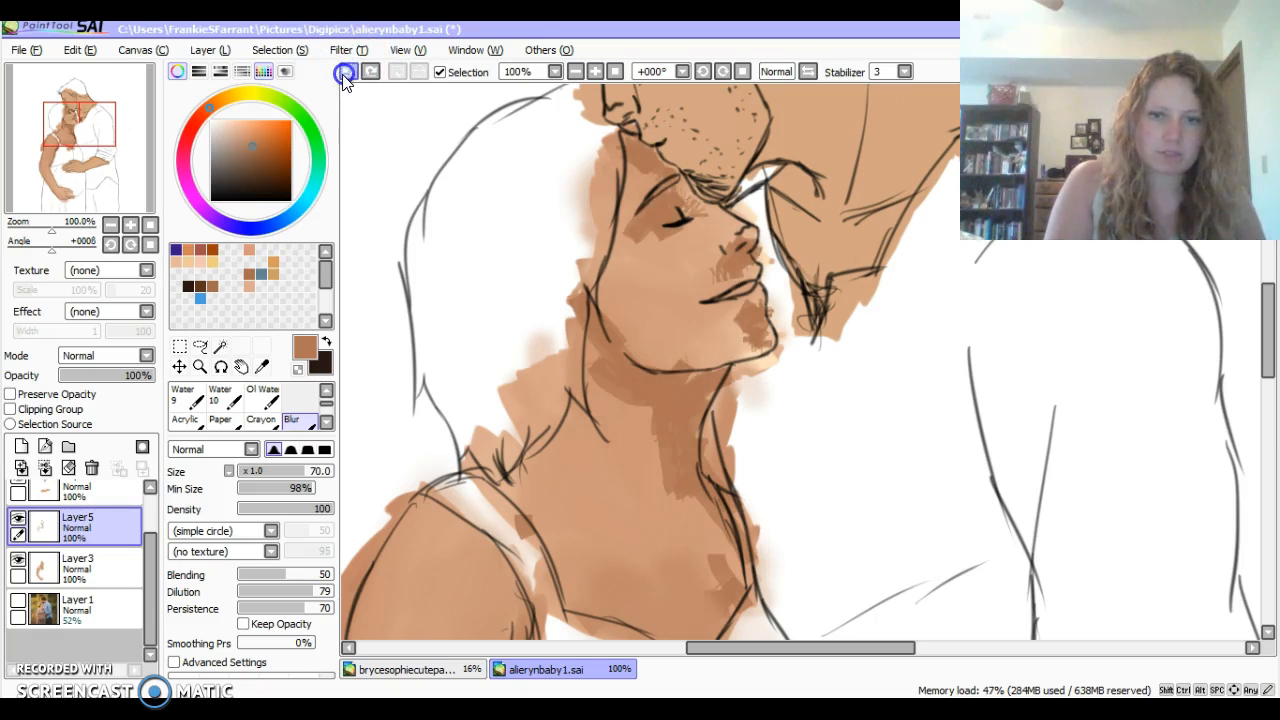
pyautogui.click(340, 71)
pyautogui.click(340, 71)
pyautogui.click(340, 71)
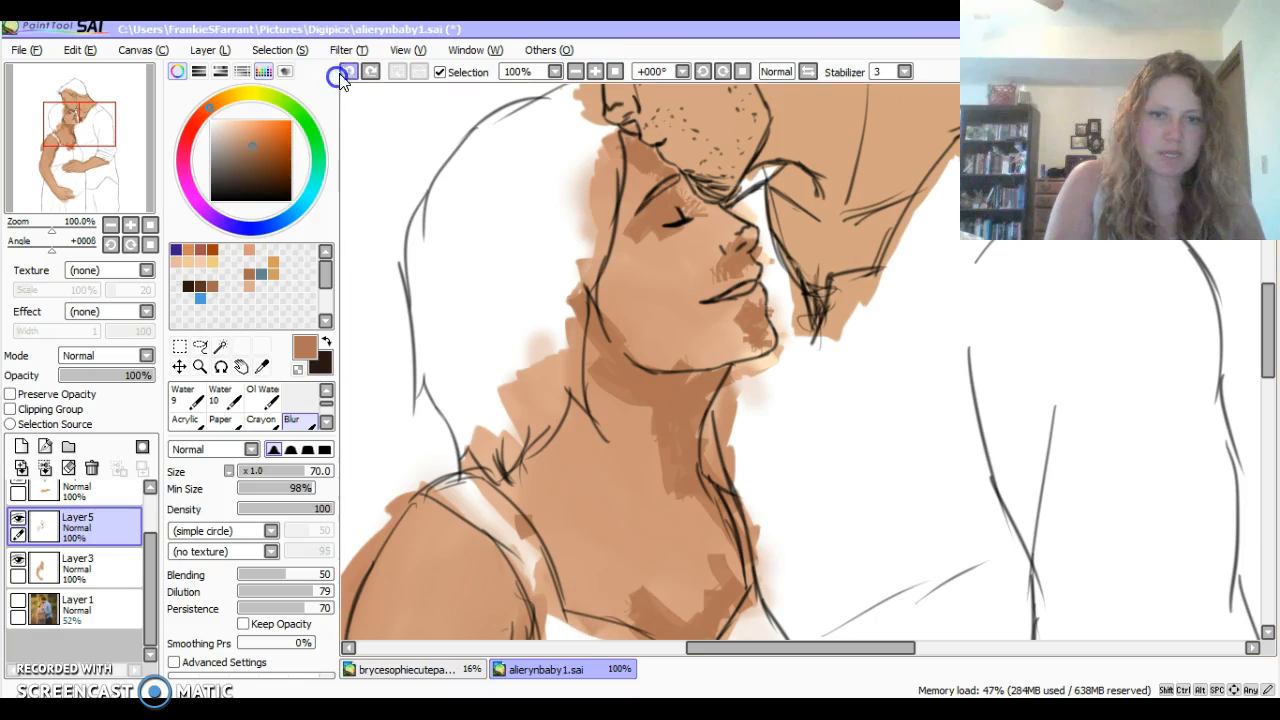
# Reduce the Blur brush to size 50 and smooth the shadows around the woman's eye, nose, mouth and chin.
pyautogui.click(177, 71)
pyautogui.click(304, 590)
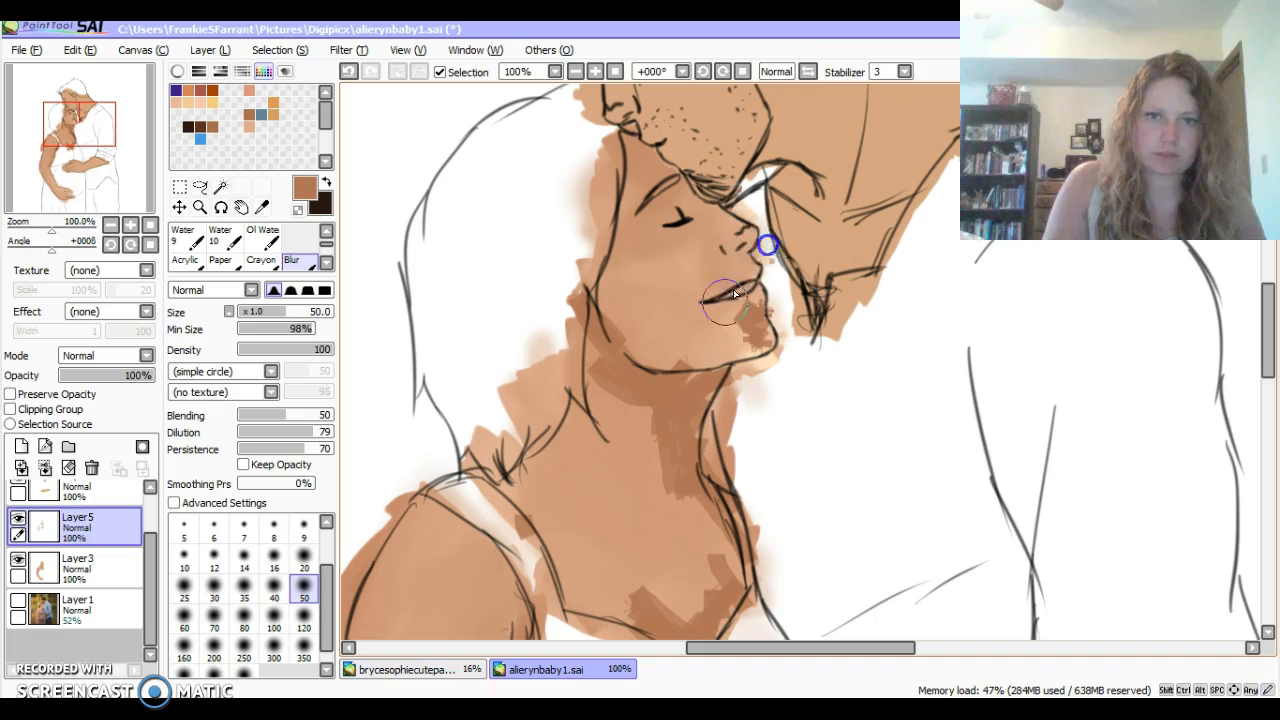
pyautogui.moveTo(746, 309)
pyautogui.mouseDown()
pyautogui.moveTo(744, 354)
pyautogui.moveTo(759, 348)
pyautogui.mouseUp()
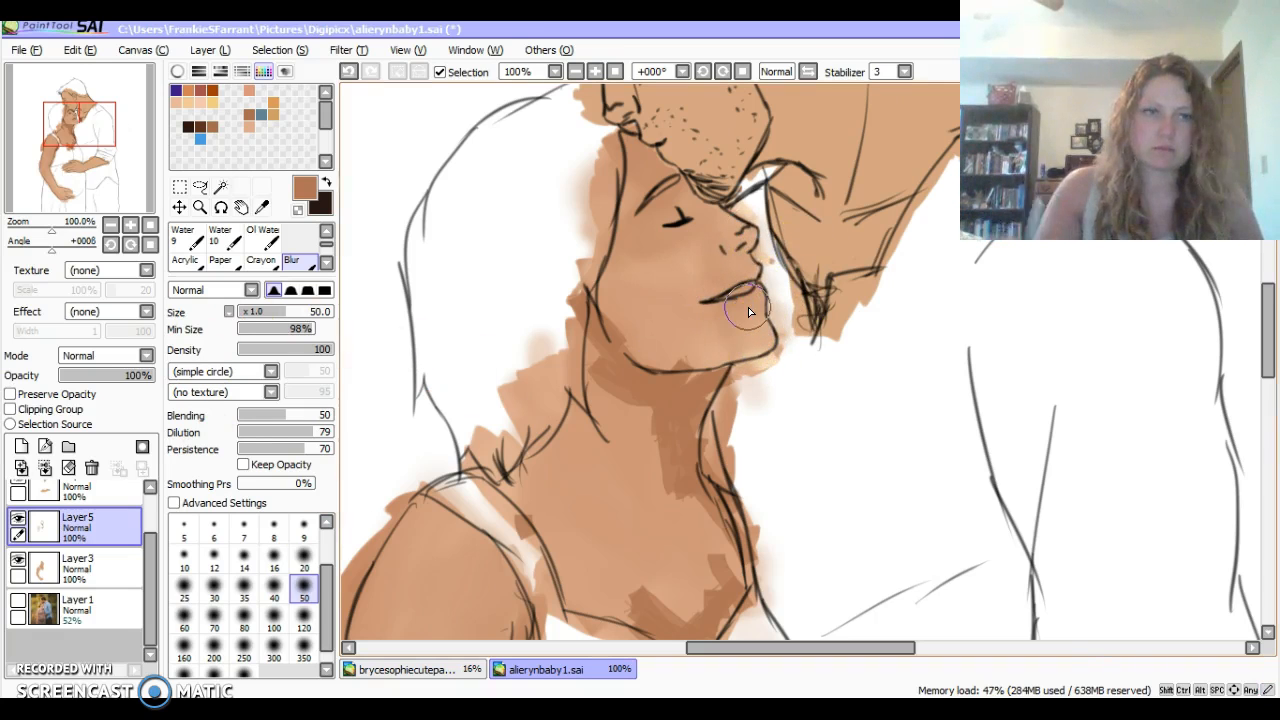
# Blend the shadows on the woman's neck, chest, neckline and jaw with the size 50 Blur brush.
pyautogui.moveTo(667, 367); pyautogui.dragTo(619, 425)
pyautogui.moveTo(603, 372); pyautogui.dragTo(593, 349)
pyautogui.moveTo(593, 349); pyautogui.dragTo(662, 441)
pyautogui.moveTo(703, 372)
pyautogui.mouseDown()
pyautogui.moveTo(681, 501)
pyautogui.moveTo(712, 540)
pyautogui.moveTo(659, 417)
pyautogui.moveTo(692, 478)
pyautogui.mouseUp()
pyautogui.moveTo(711, 583); pyautogui.dragTo(665, 503)
pyautogui.moveTo(631, 431)
pyautogui.mouseDown()
pyautogui.moveTo(624, 408)
pyautogui.moveTo(645, 452)
pyautogui.mouseUp()
pyautogui.moveTo(614, 414); pyautogui.dragTo(679, 580)
pyautogui.moveTo(655, 494)
pyautogui.mouseDown()
pyautogui.moveTo(716, 585)
pyautogui.moveTo(623, 600)
pyautogui.moveTo(640, 566)
pyautogui.mouseUp()
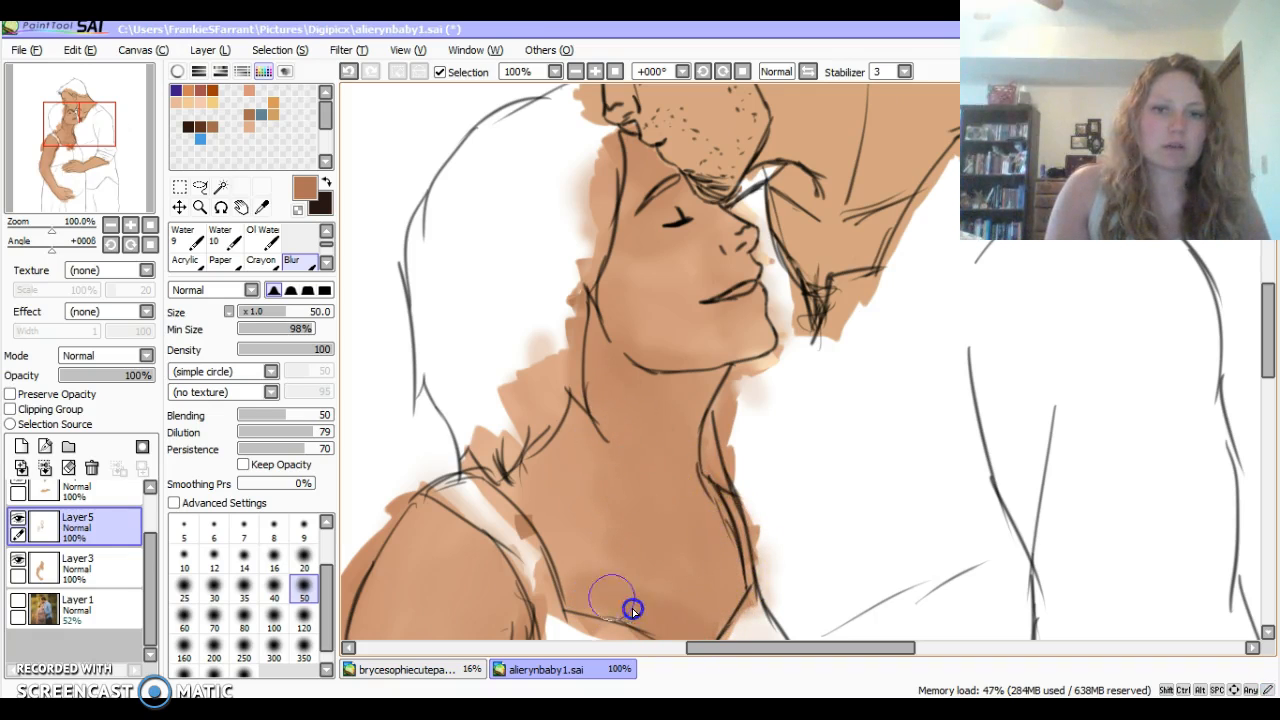
pyautogui.moveTo(642, 335); pyautogui.dragTo(697, 339)
pyautogui.moveTo(655, 336); pyautogui.dragTo(732, 349)
pyautogui.moveTo(661, 314)
pyautogui.mouseDown()
pyautogui.moveTo(718, 320)
pyautogui.moveTo(804, 257)
pyautogui.moveTo(660, 263)
pyautogui.moveTo(705, 287)
pyautogui.mouseUp()
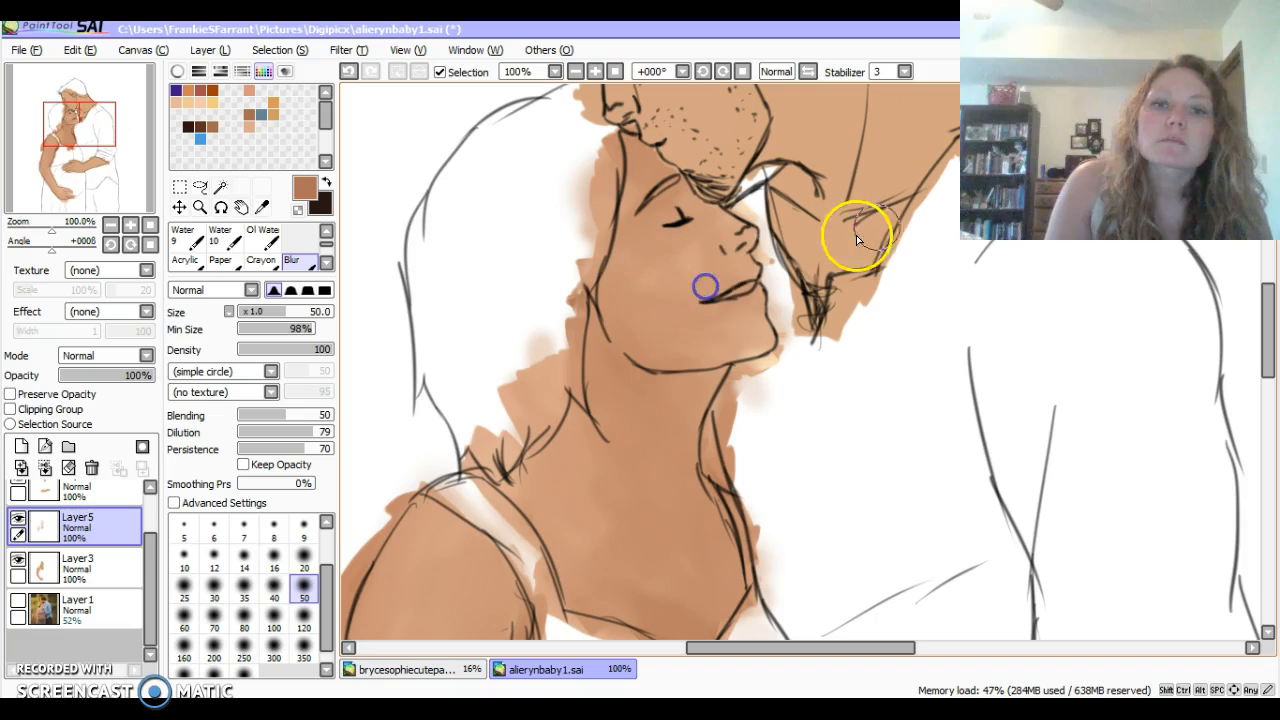
pyautogui.moveTo(1266, 309)
pyautogui.mouseDown()
pyautogui.moveTo(1251, 451)
pyautogui.moveTo(1251, 314)
pyautogui.mouseUp()
pyautogui.click(673, 368)
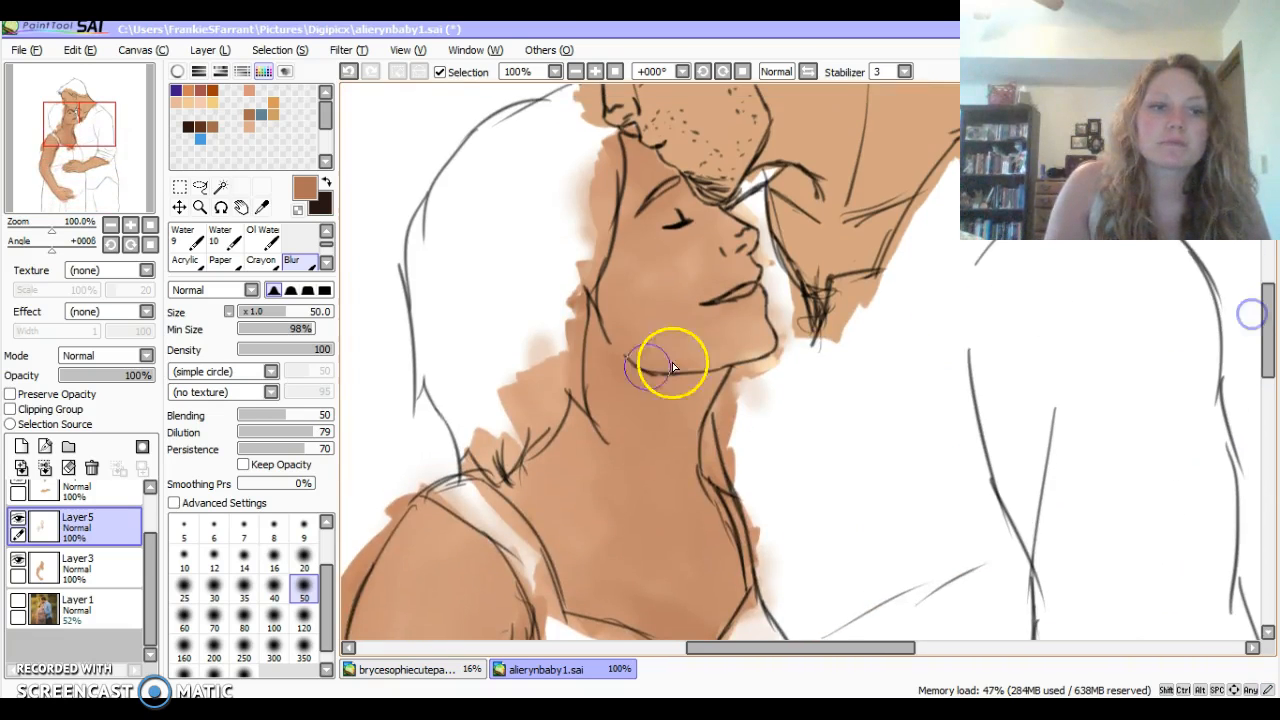
# Merge the blended shadow layer into the woman's skin layer and create a new layer above the man's skin layer.
pyautogui.click(43, 473)
pyautogui.moveTo(150, 565); pyautogui.dragTo(153, 529)
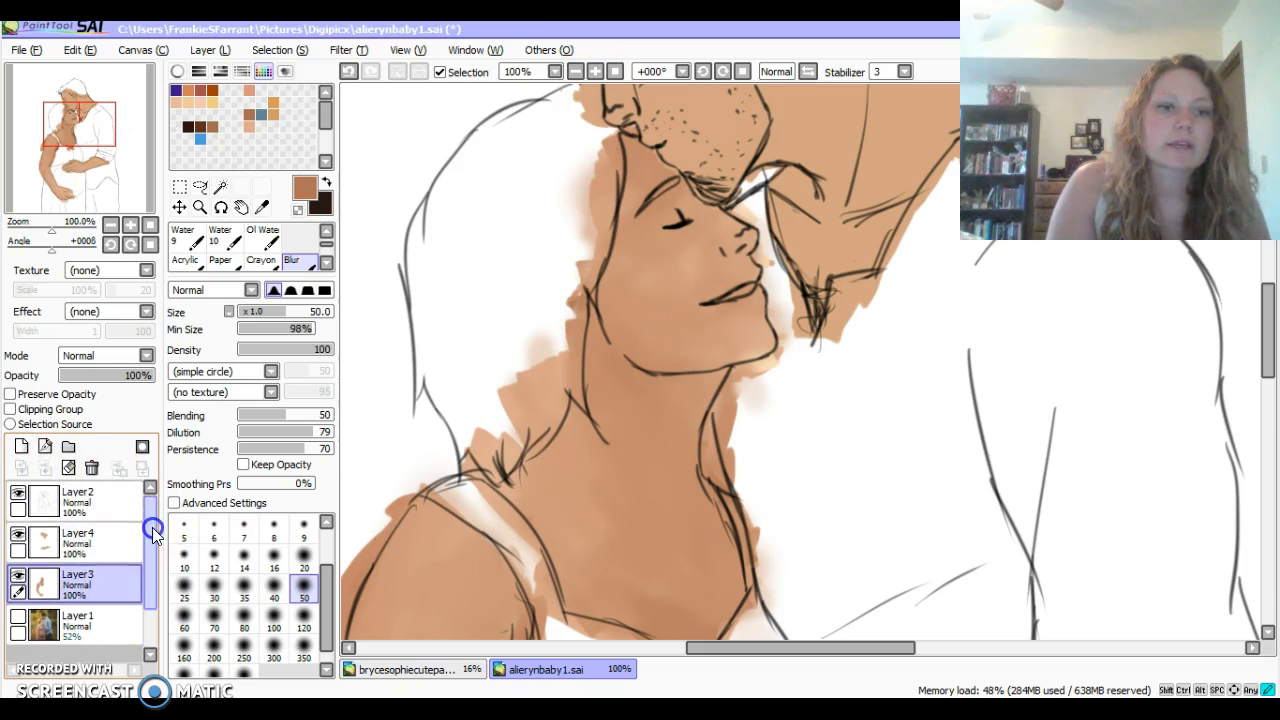
pyautogui.click(127, 567)
pyautogui.click(111, 553)
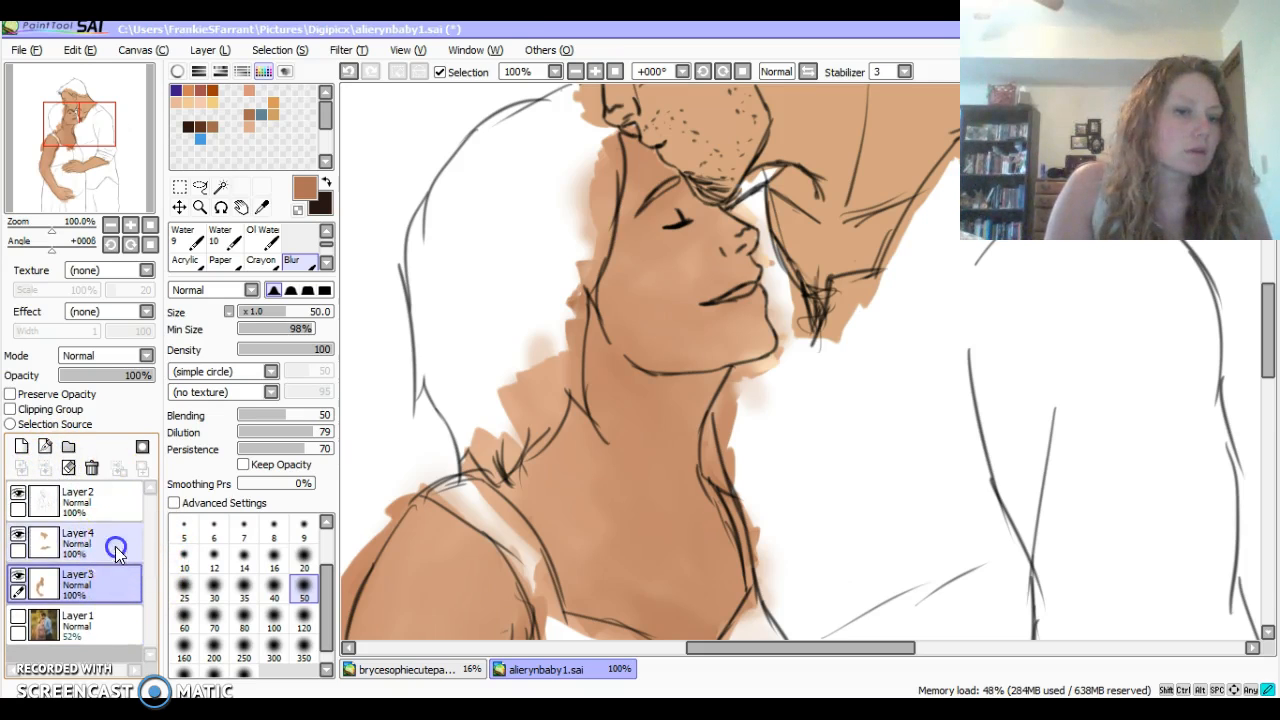
pyautogui.click(21, 446)
# Sample the man's skin tone, darken it and paint trial shadows under his jaw with the Water brush at size 16.
pyautogui.moveTo(1266, 358); pyautogui.dragTo(1271, 329)
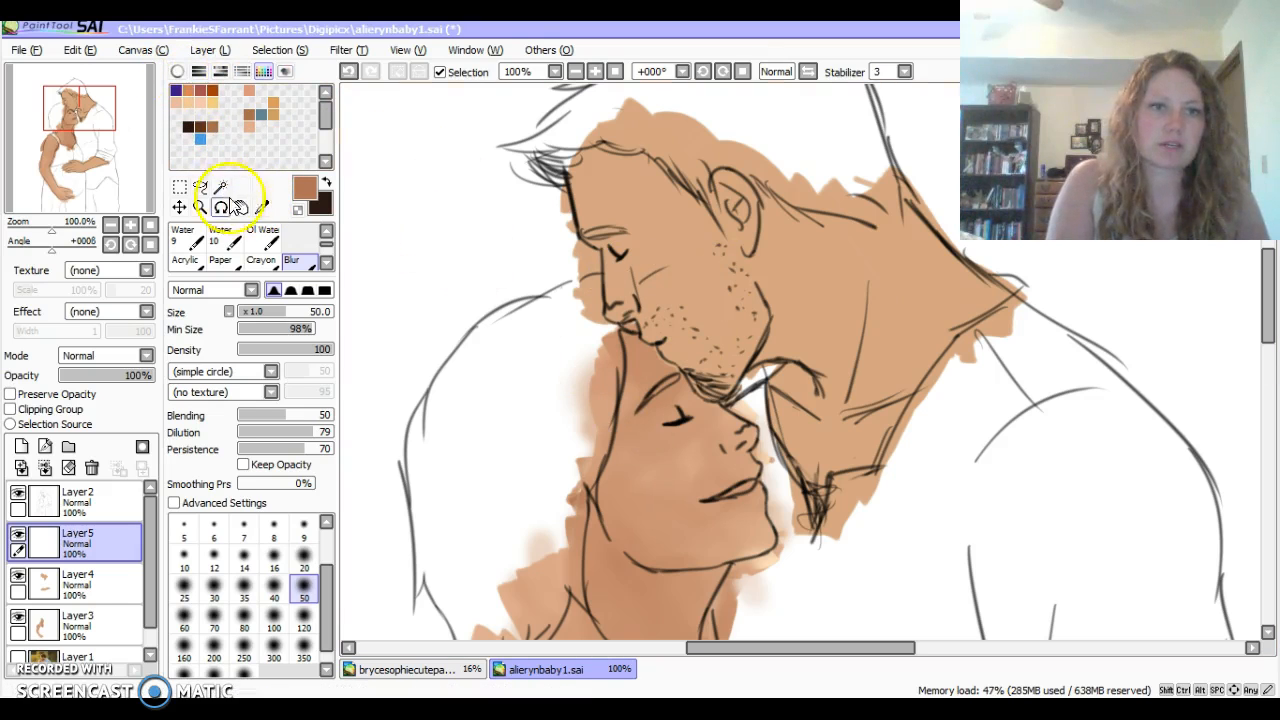
pyautogui.click(262, 207)
pyautogui.click(637, 226)
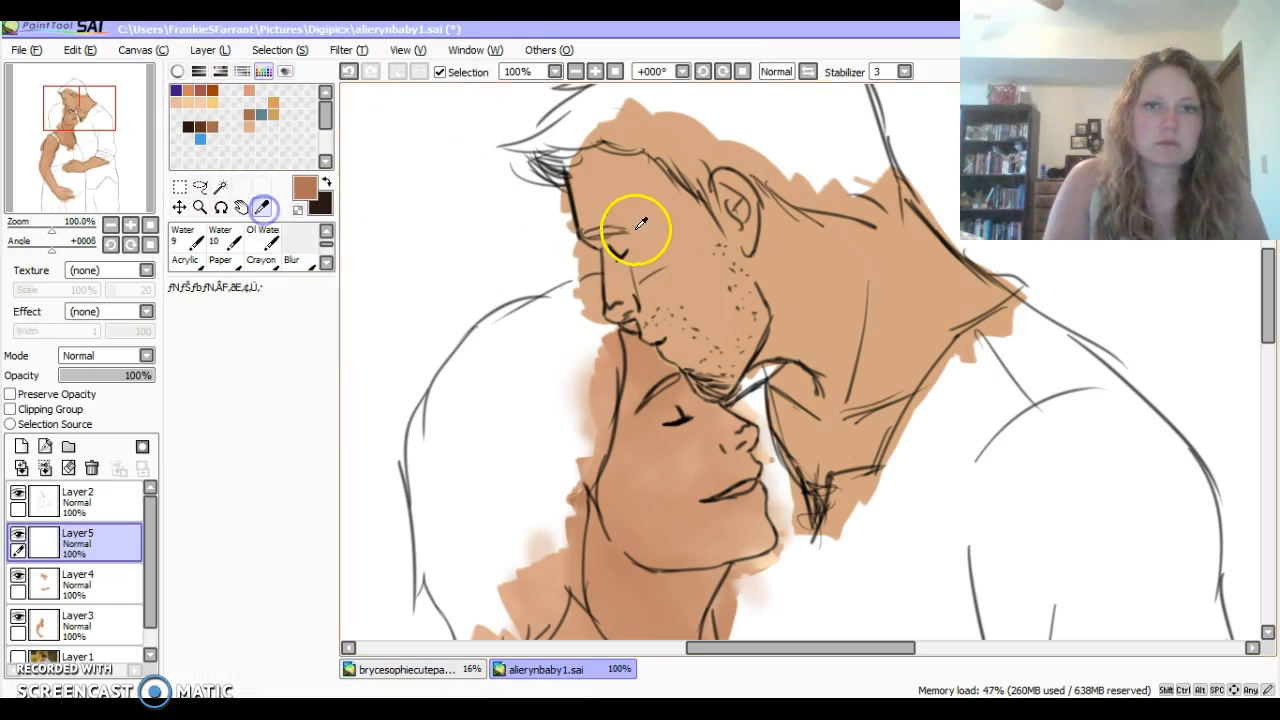
pyautogui.click(177, 71)
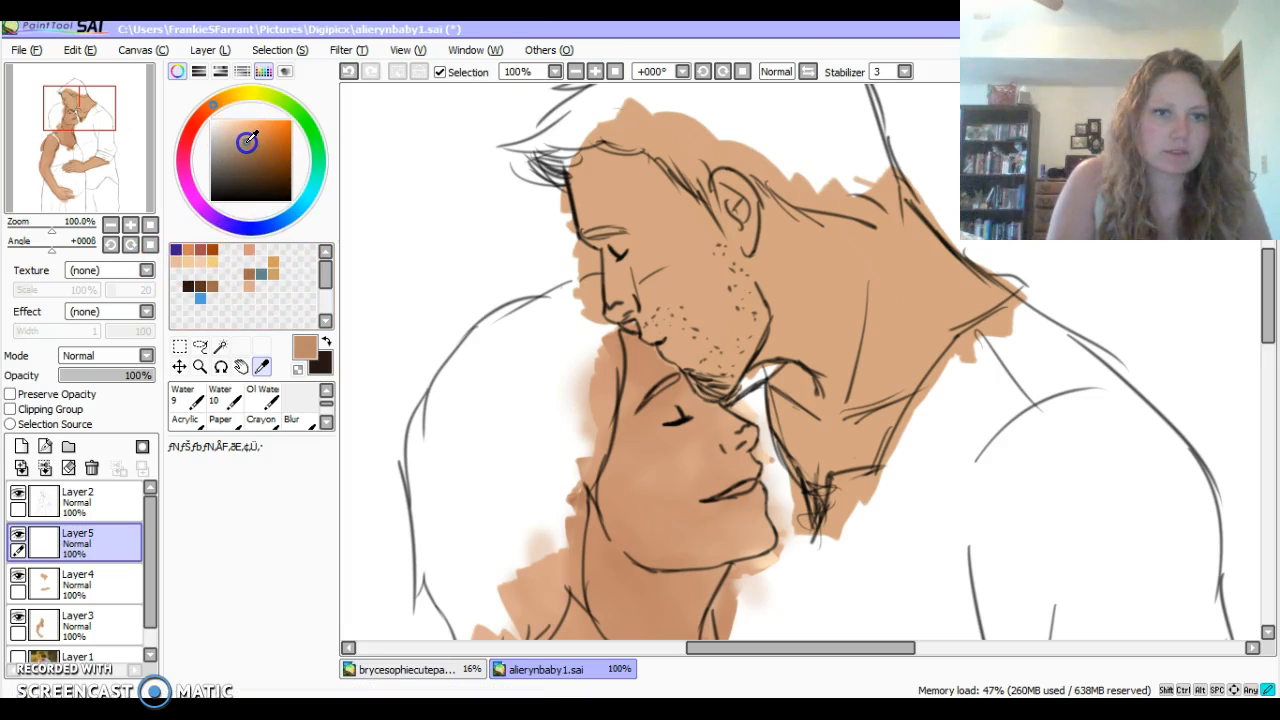
pyautogui.click(326, 391)
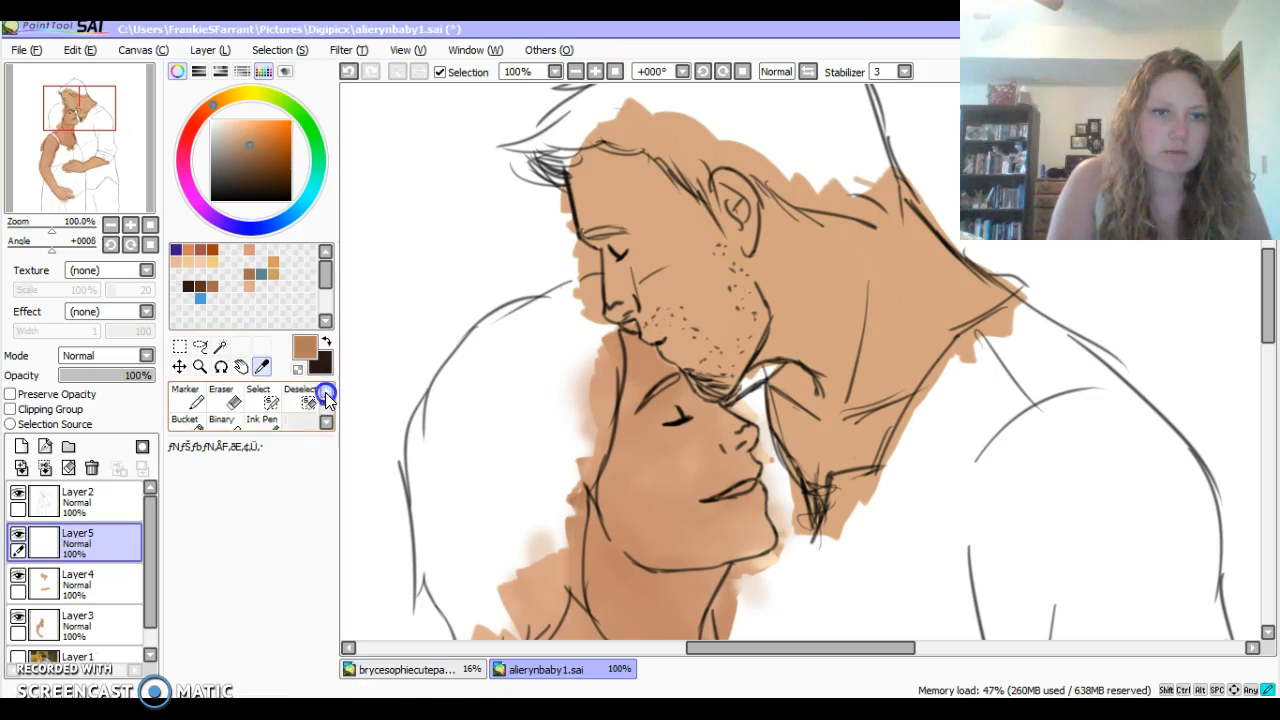
pyautogui.click(298, 398)
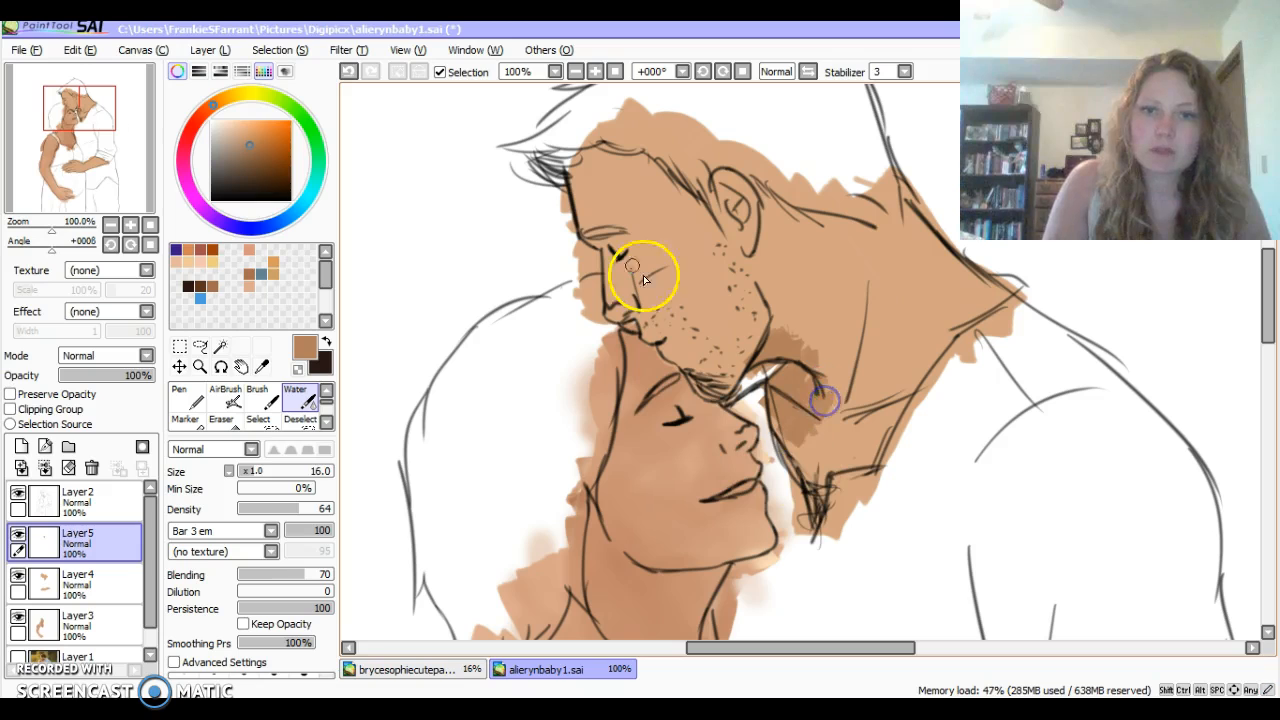
# Change the shadow color to a deeper reddish brown and undo the trial strokes under the man's jaw.
pyautogui.click(255, 147)
pyautogui.click(207, 112)
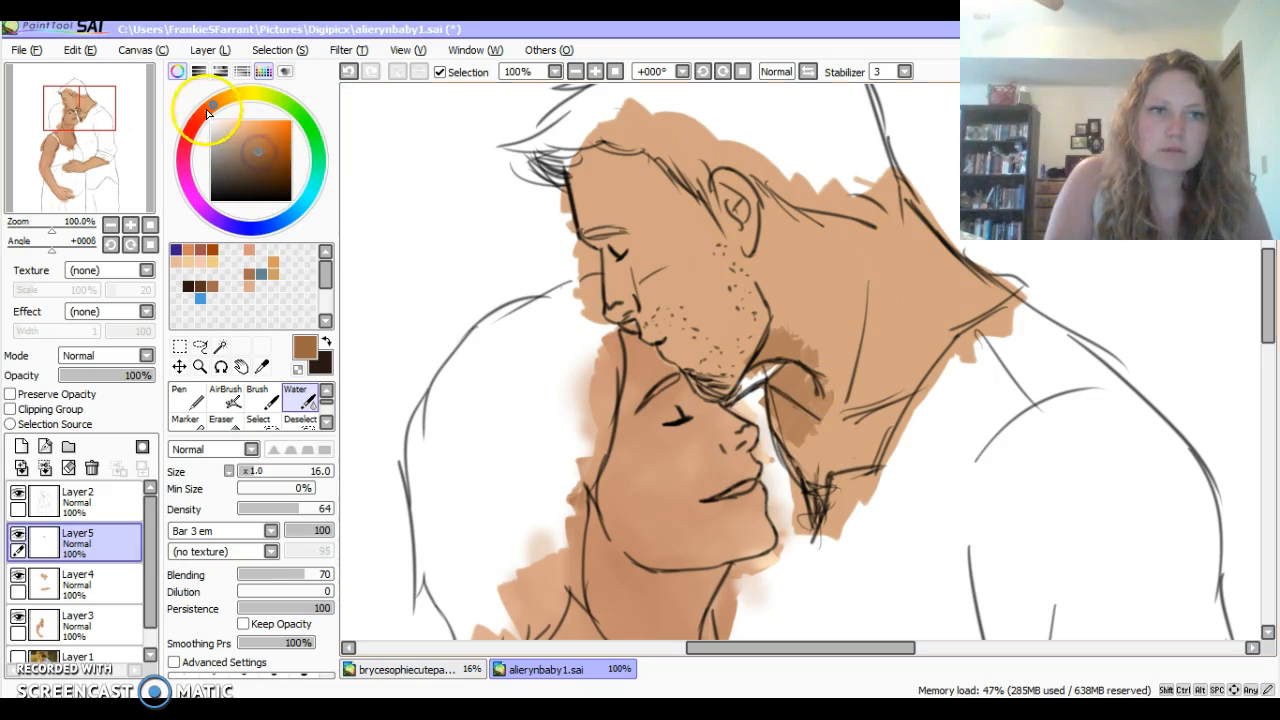
pyautogui.click(347, 70)
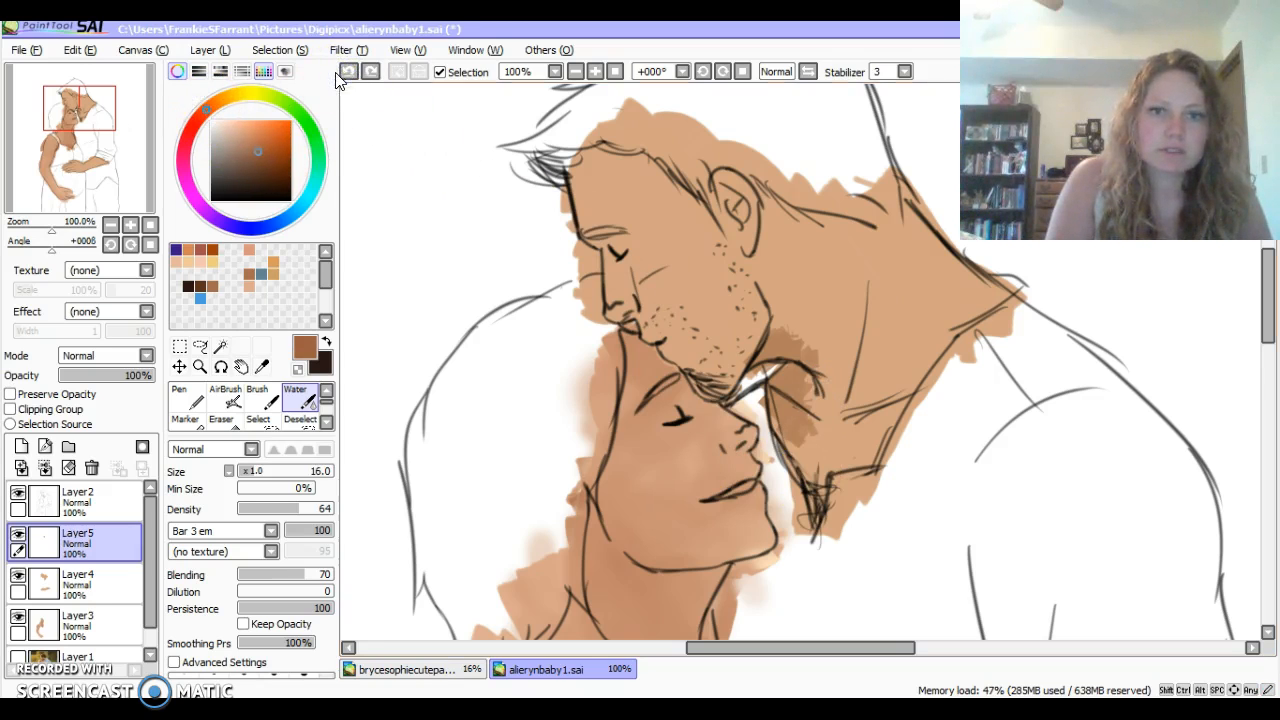
pyautogui.click(347, 72)
pyautogui.click(348, 72)
# Paint reddish-brown shadows on the man's neck, jawline, ear, forehead, eye socket and nose.
pyautogui.moveTo(790, 330)
pyautogui.mouseDown()
pyautogui.moveTo(738, 370)
pyautogui.moveTo(797, 355)
pyautogui.mouseUp()
pyautogui.moveTo(796, 431)
pyautogui.mouseDown()
pyautogui.moveTo(807, 486)
pyautogui.moveTo(843, 474)
pyautogui.moveTo(915, 408)
pyautogui.moveTo(880, 374)
pyautogui.moveTo(860, 404)
pyautogui.mouseUp()
pyautogui.moveTo(734, 200)
pyautogui.mouseDown()
pyautogui.moveTo(734, 186)
pyautogui.moveTo(773, 272)
pyautogui.mouseUp()
pyautogui.moveTo(775, 353); pyautogui.dragTo(790, 325)
pyautogui.moveTo(618, 257); pyautogui.dragTo(608, 247)
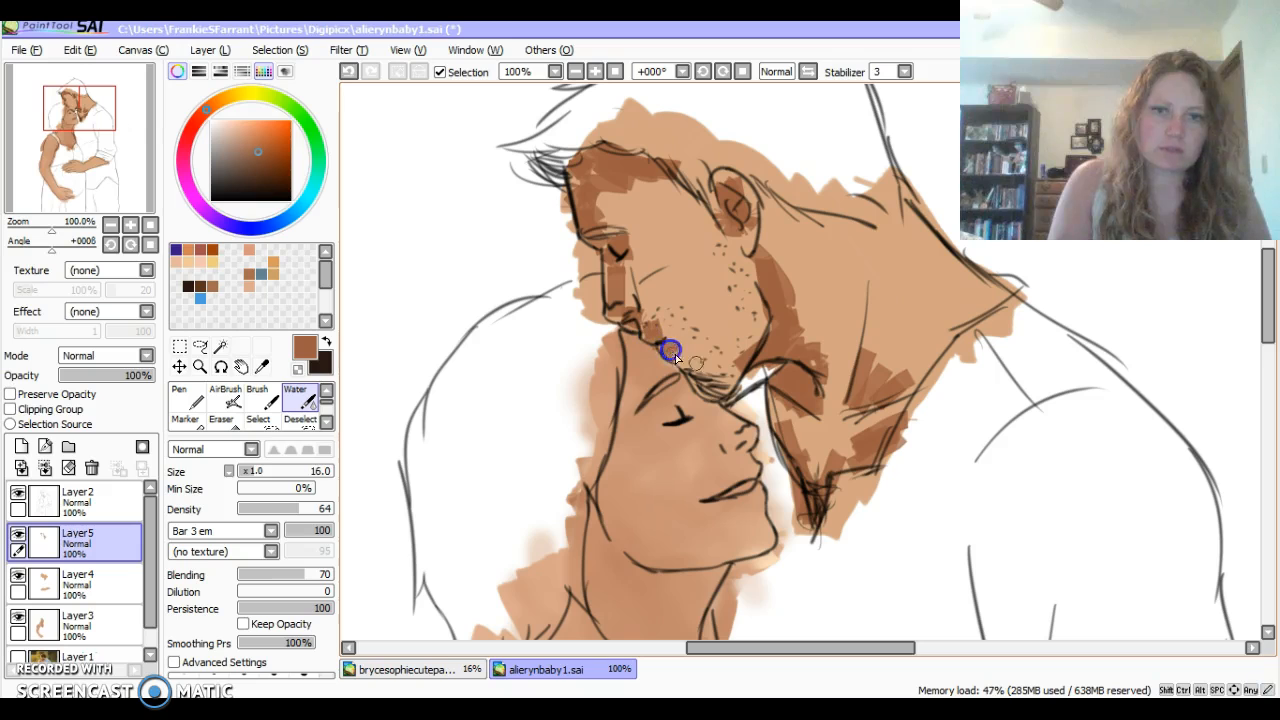
# Add reddish-brown shadow down the man's cheek in front of his ear and reinforce the shadow on his lower neck.
pyautogui.moveTo(700, 291); pyautogui.dragTo(691, 295)
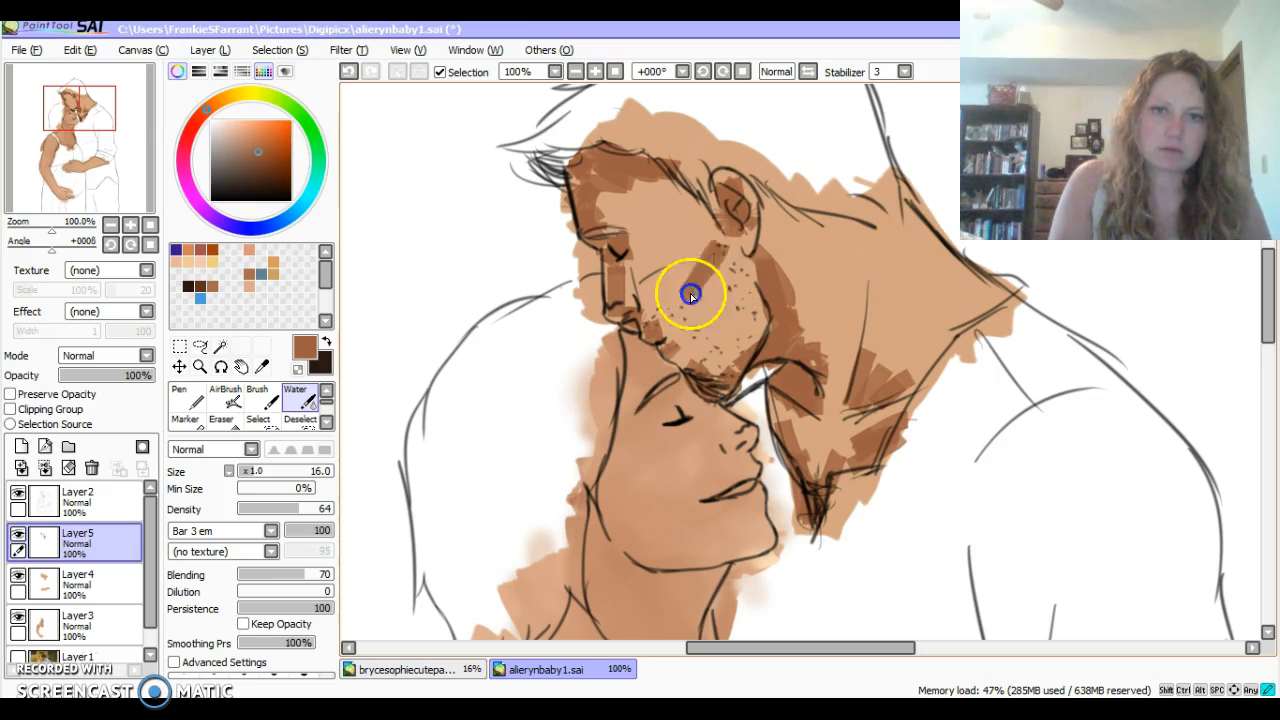
pyautogui.moveTo(707, 200); pyautogui.dragTo(684, 322)
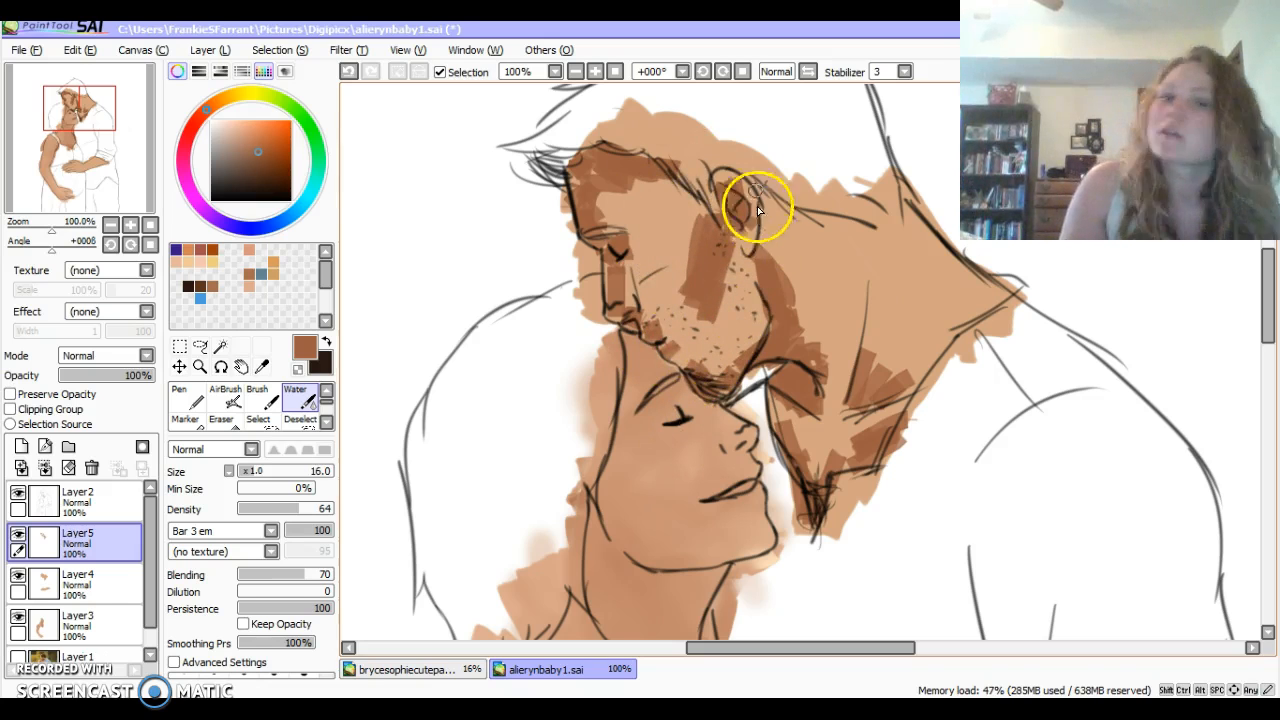
pyautogui.moveTo(865, 404); pyautogui.dragTo(899, 374)
# Paint the same reddish-brown shadows between the man's fingers, on his hand and along the underside of his forearm.
pyautogui.moveTo(1268, 269); pyautogui.dragTo(1268, 349)
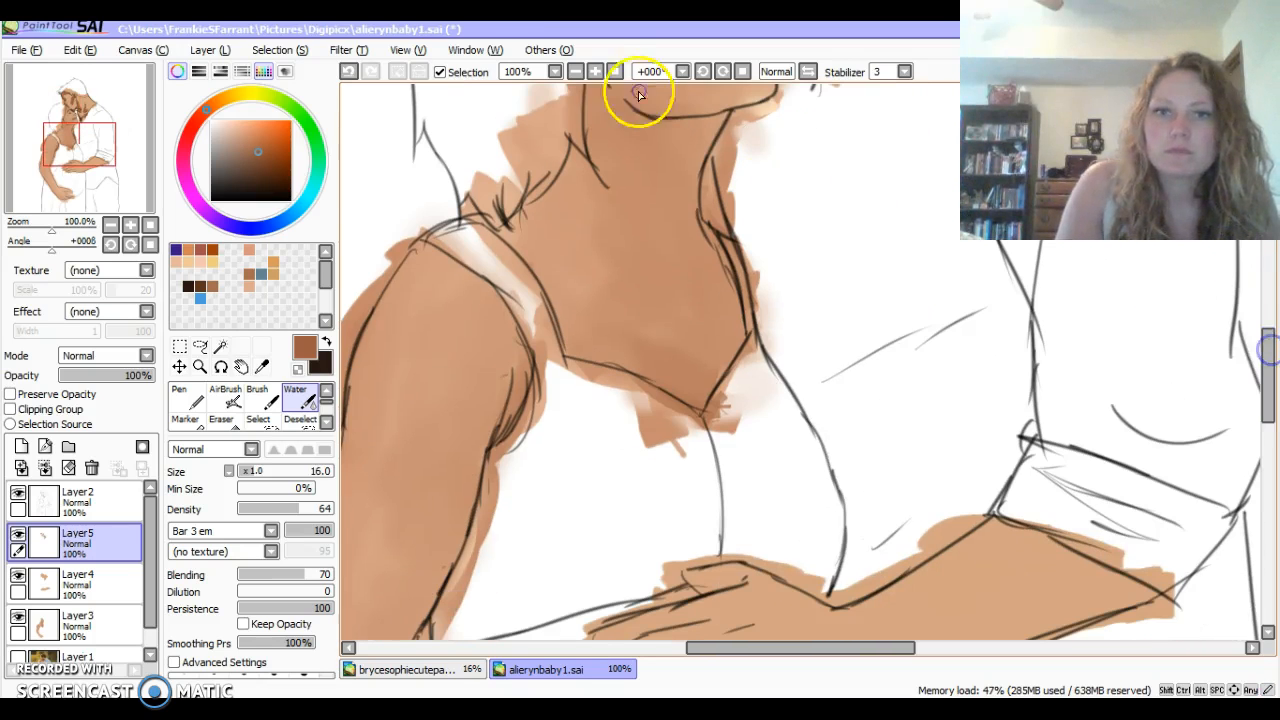
pyautogui.click(575, 71)
pyautogui.moveTo(707, 515)
pyautogui.mouseDown()
pyautogui.moveTo(766, 505)
pyautogui.moveTo(716, 530)
pyautogui.moveTo(764, 518)
pyautogui.moveTo(776, 535)
pyautogui.moveTo(806, 536)
pyautogui.moveTo(792, 547)
pyautogui.moveTo(780, 533)
pyautogui.moveTo(812, 537)
pyautogui.mouseUp()
pyautogui.moveTo(767, 488)
pyautogui.mouseDown()
pyautogui.moveTo(716, 492)
pyautogui.moveTo(731, 491)
pyautogui.mouseUp()
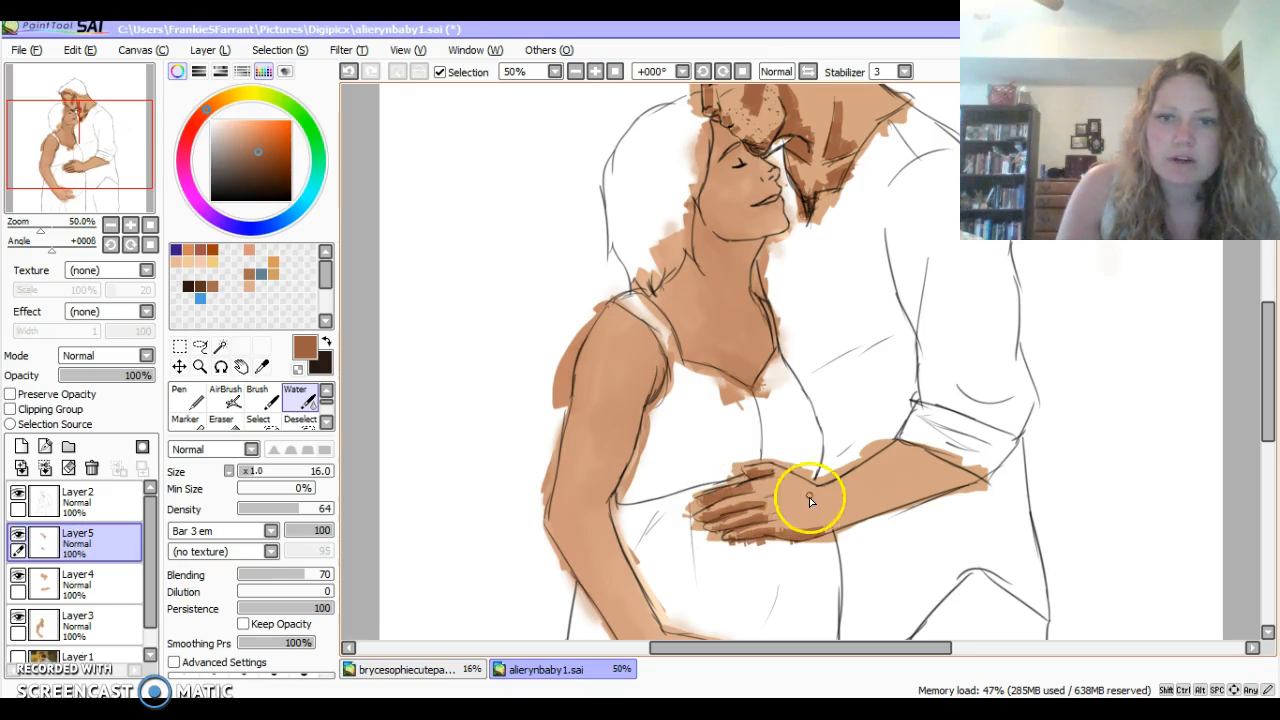
pyautogui.moveTo(800, 521)
pyautogui.mouseDown()
pyautogui.moveTo(975, 477)
pyautogui.moveTo(923, 466)
pyautogui.moveTo(893, 442)
pyautogui.moveTo(924, 469)
pyautogui.moveTo(920, 489)
pyautogui.moveTo(866, 507)
pyautogui.mouseUp()
pyautogui.moveTo(860, 518)
pyautogui.mouseDown()
pyautogui.moveTo(903, 485)
pyautogui.moveTo(849, 508)
pyautogui.moveTo(905, 467)
pyautogui.mouseUp()
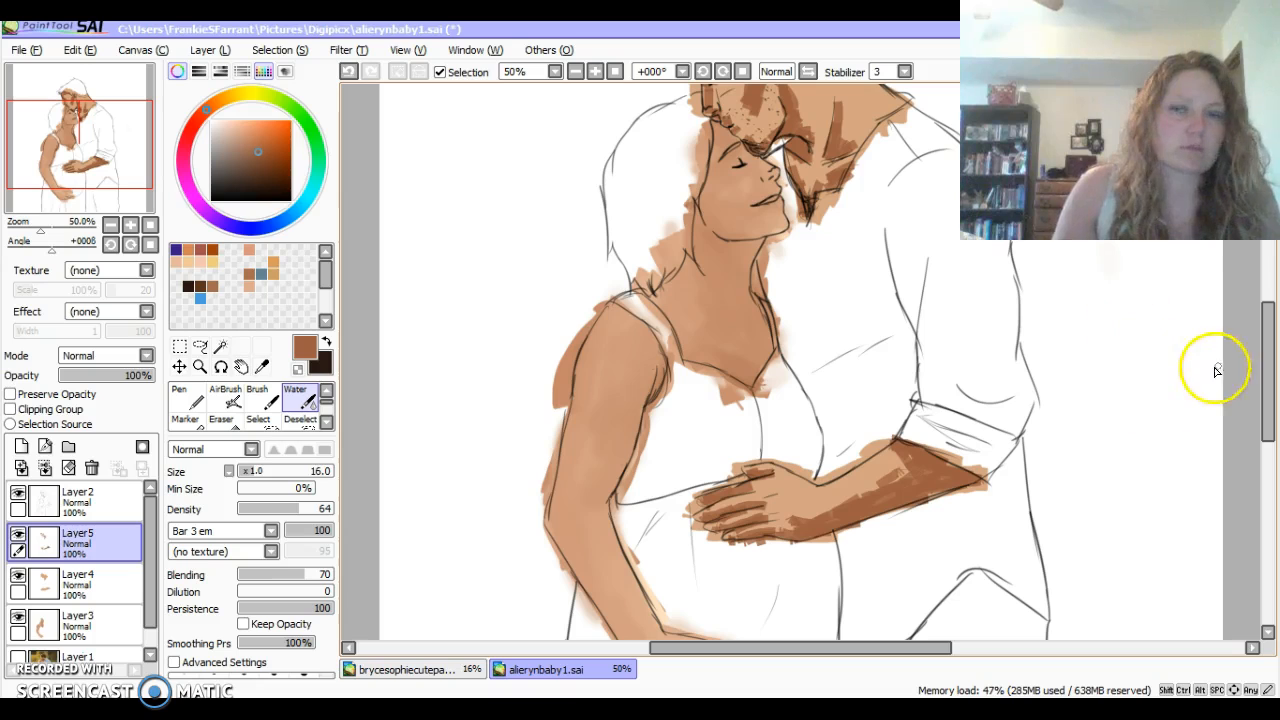
# Sample the man's neck tone, lighten it to pale peach, and paint Water brush highlights on his neck and shoulder, undoing the last stroke.
pyautogui.moveTo(1271, 380)
pyautogui.mouseDown()
pyautogui.moveTo(1272, 395)
pyautogui.moveTo(1270, 358)
pyautogui.mouseUp()
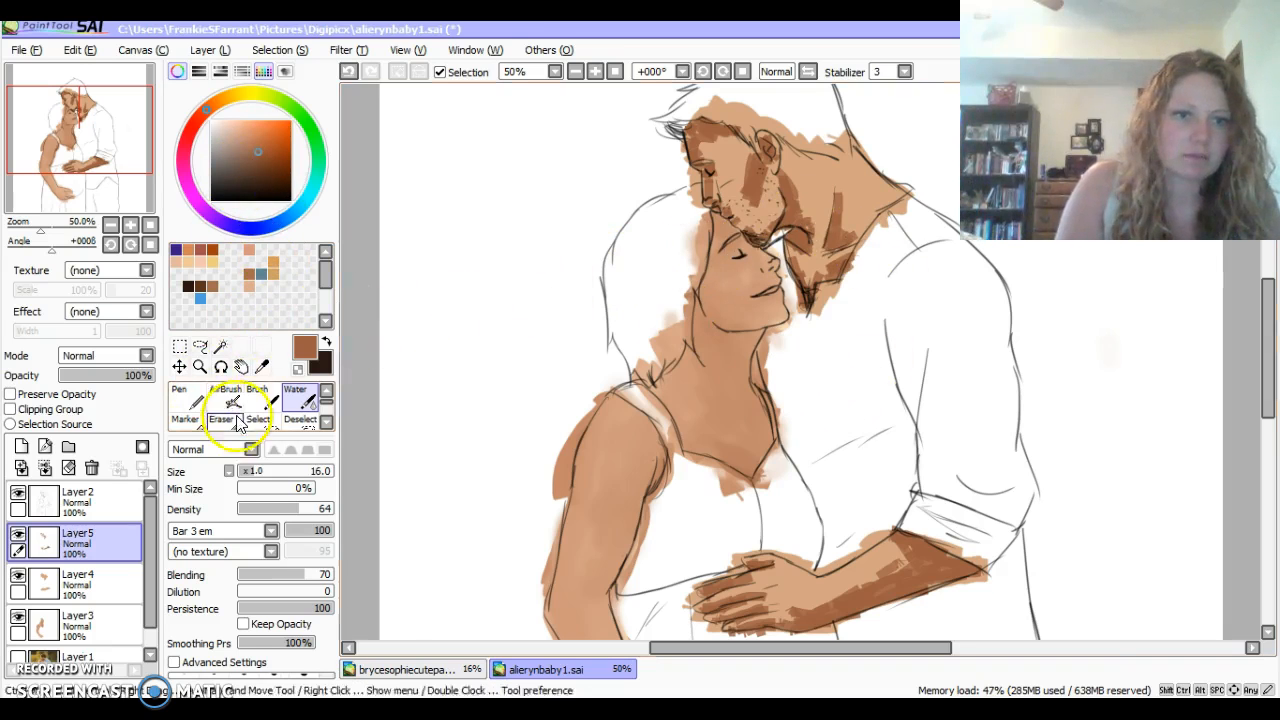
pyautogui.click(261, 366)
pyautogui.click(826, 184)
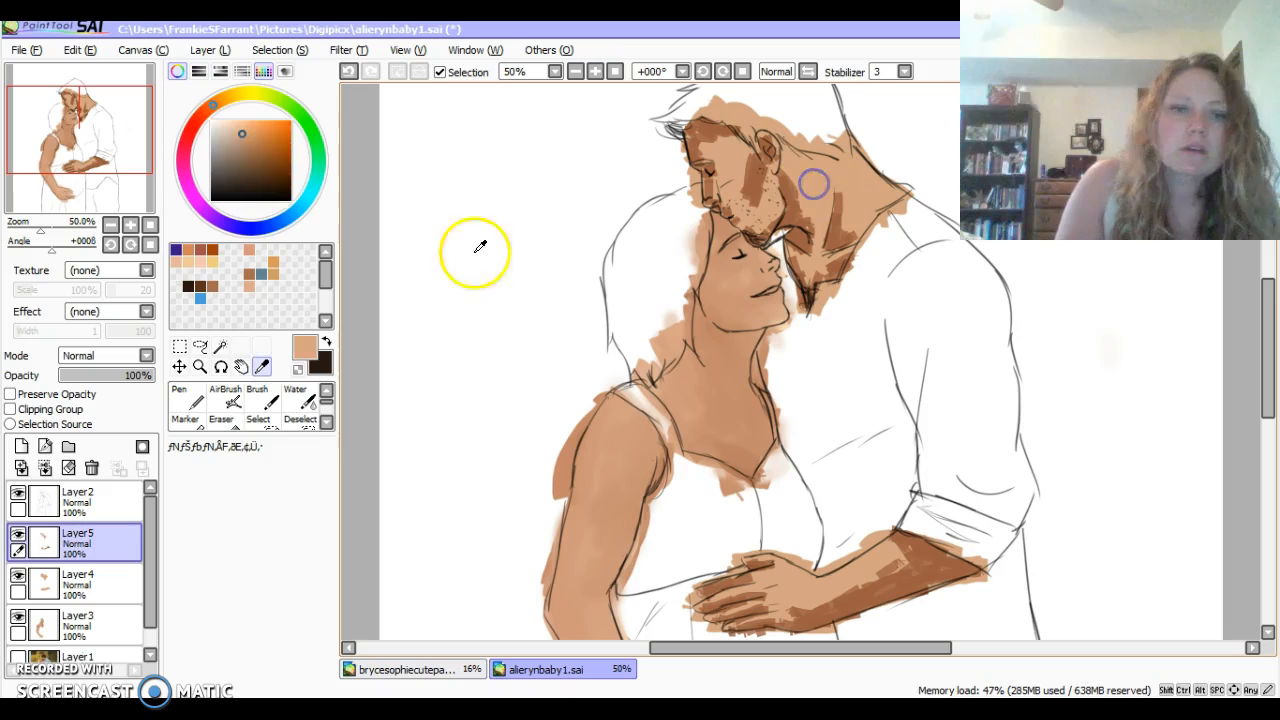
pyautogui.click(233, 124)
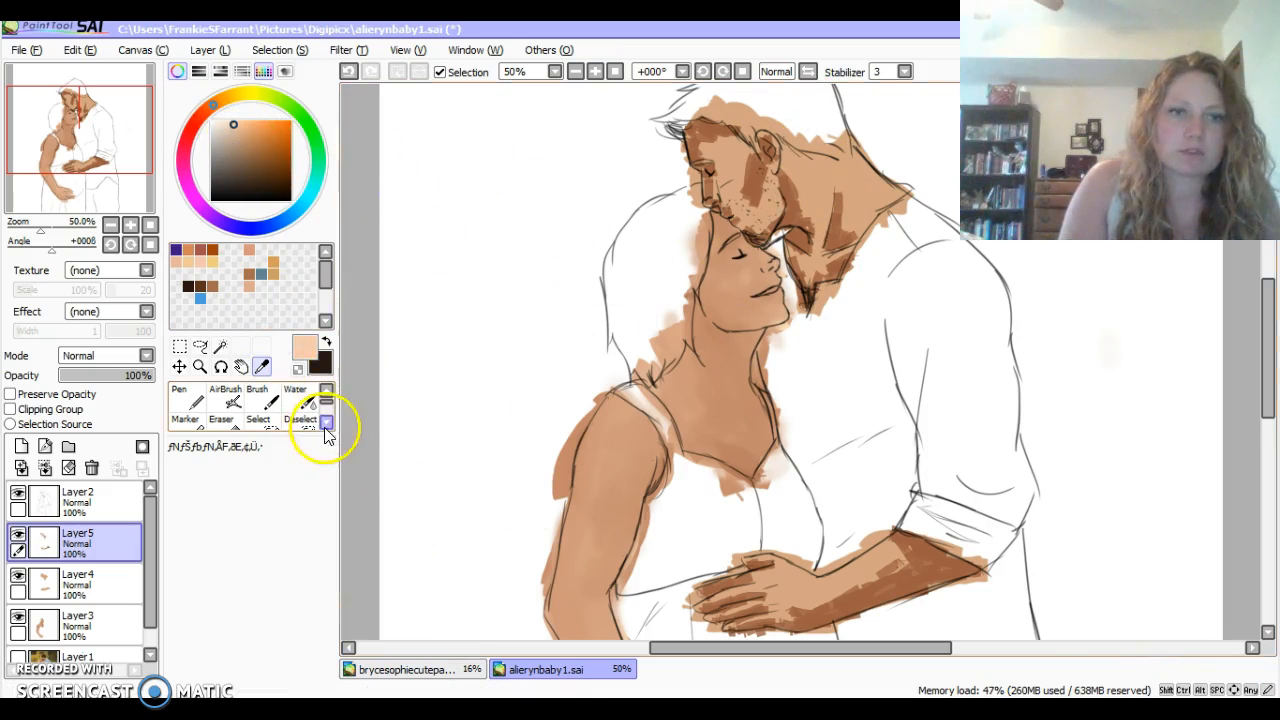
pyautogui.click(308, 400)
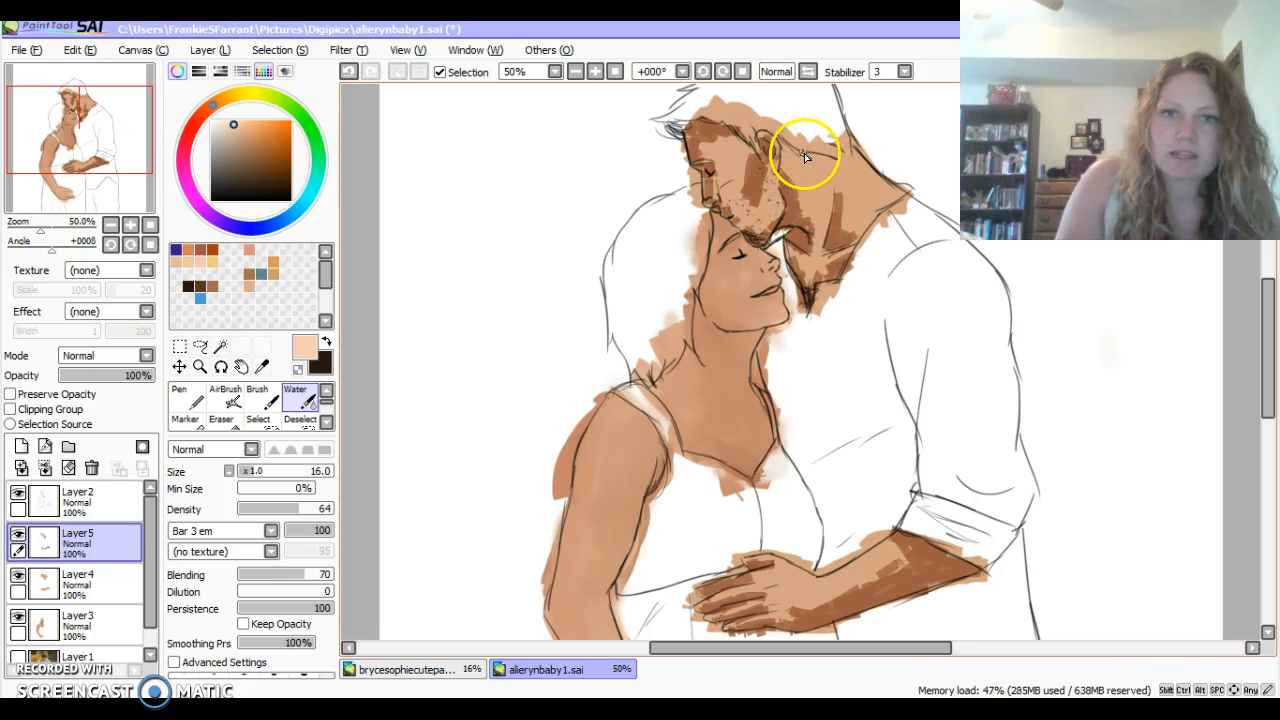
pyautogui.moveTo(836, 250)
pyautogui.mouseDown()
pyautogui.moveTo(822, 258)
pyautogui.moveTo(866, 236)
pyautogui.mouseUp()
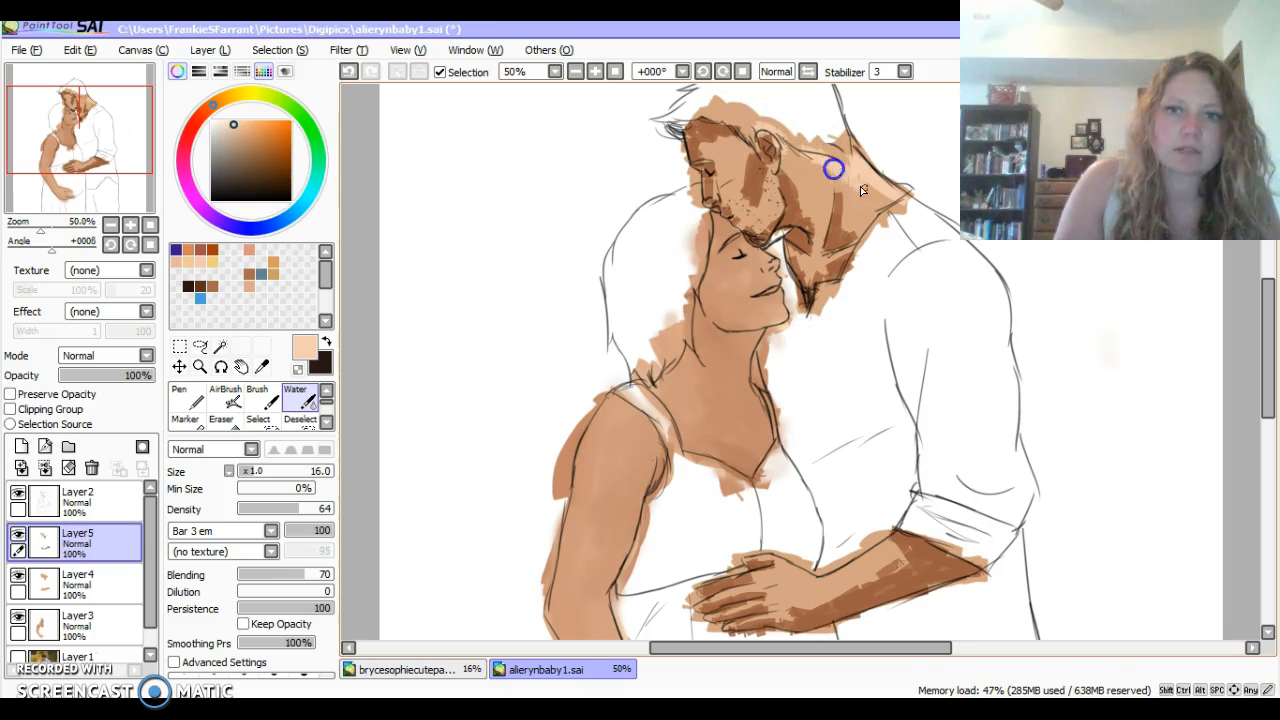
pyautogui.moveTo(857, 231); pyautogui.dragTo(818, 193)
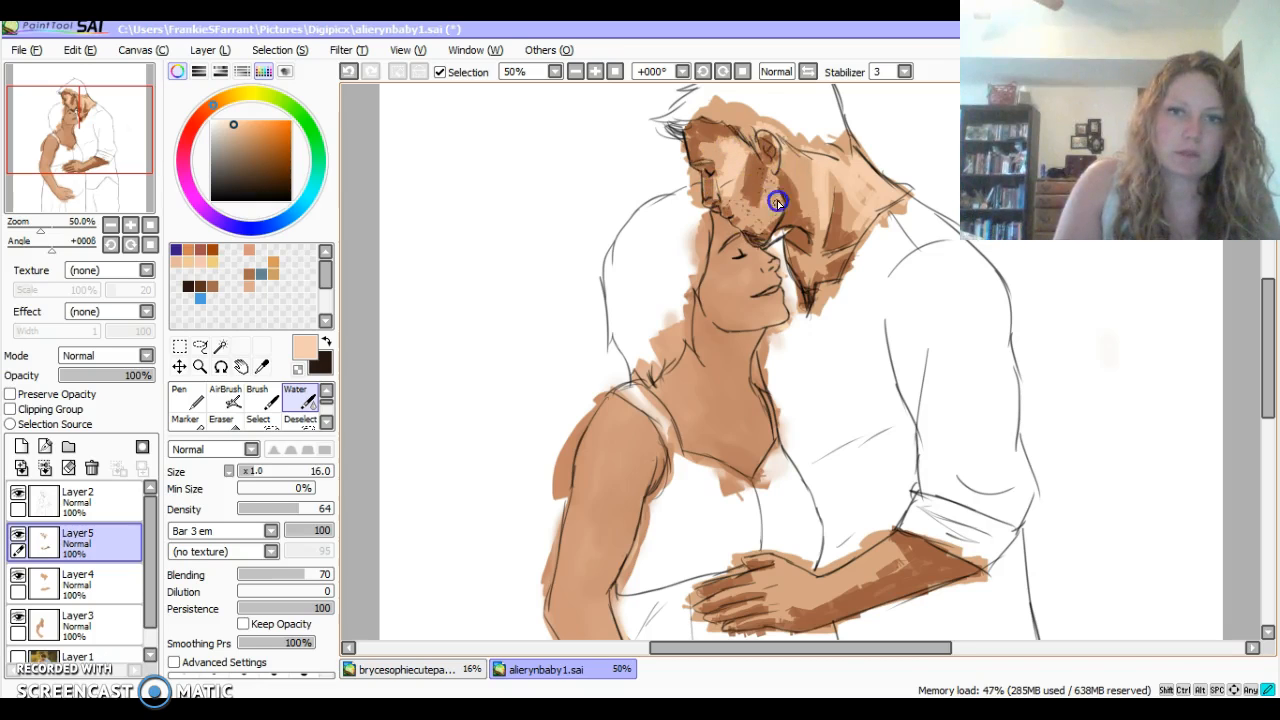
pyautogui.click(348, 72)
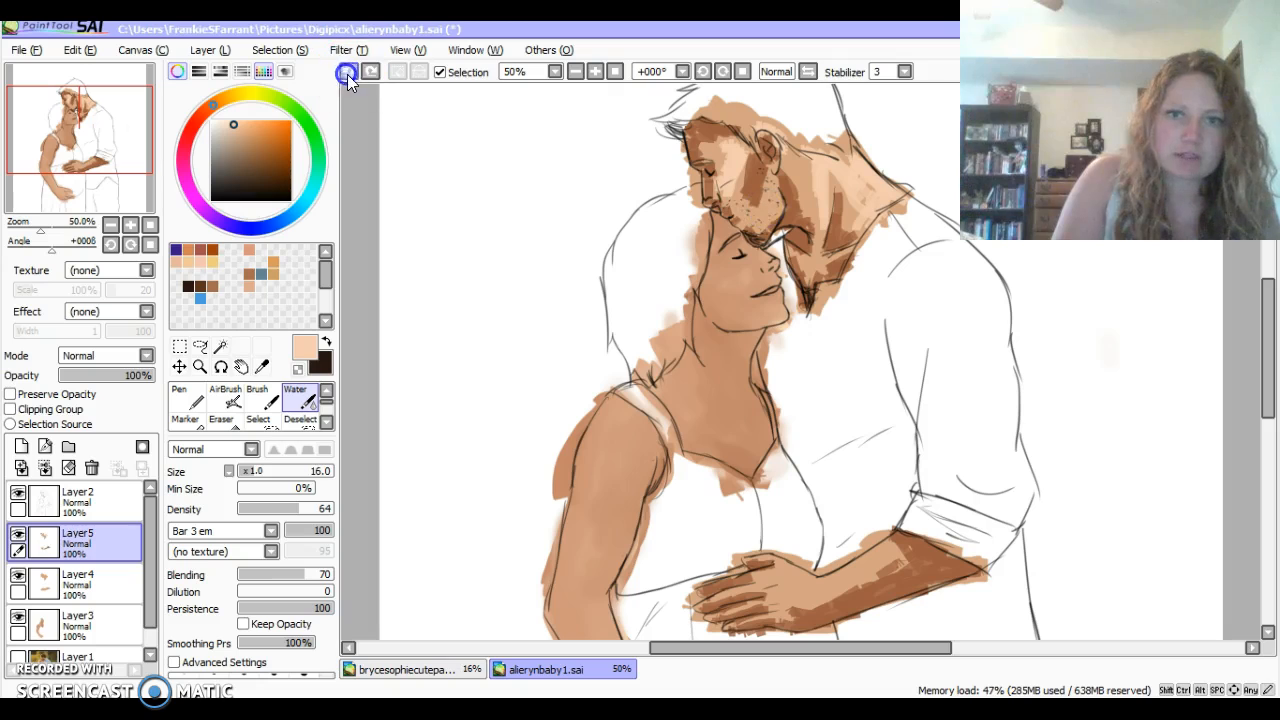
# Paint pale peach highlights on the man's bearded jaw, the top of his forearm and the back of his hand.
pyautogui.moveTo(761, 230); pyautogui.dragTo(768, 212)
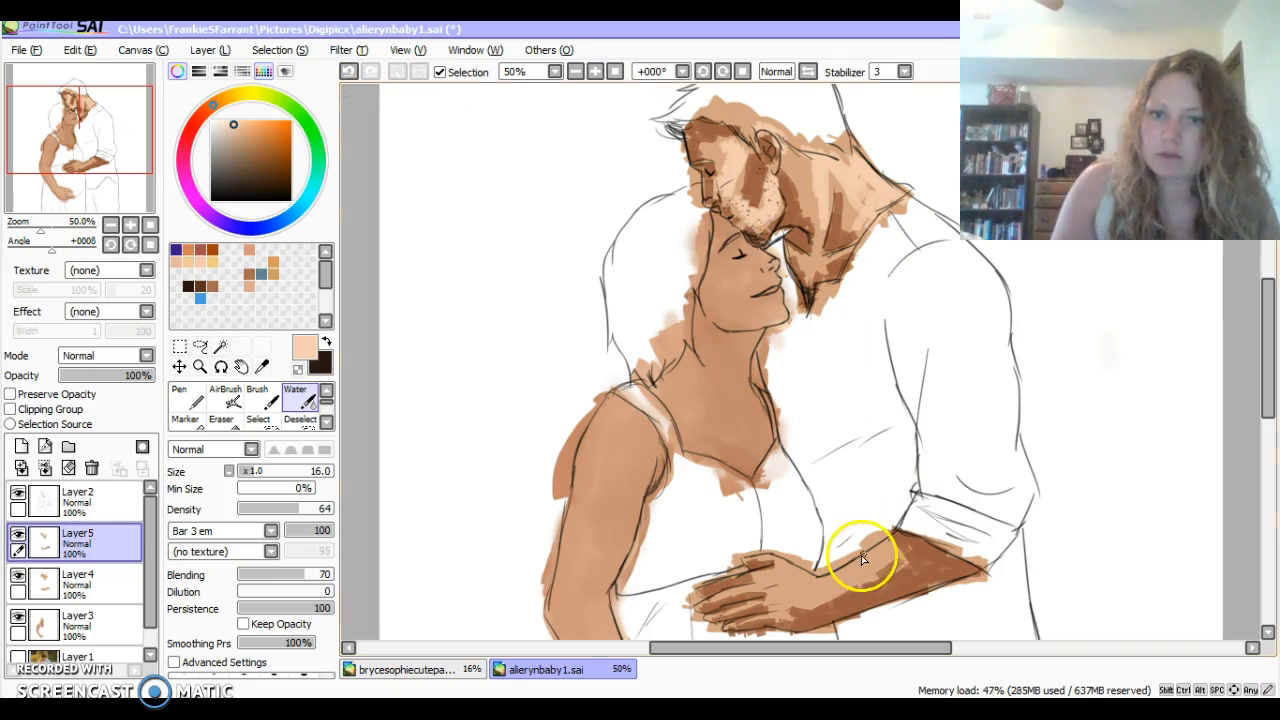
pyautogui.moveTo(907, 534)
pyautogui.mouseDown()
pyautogui.moveTo(858, 579)
pyautogui.moveTo(890, 547)
pyautogui.moveTo(814, 581)
pyautogui.moveTo(769, 566)
pyautogui.moveTo(710, 600)
pyautogui.moveTo(777, 597)
pyautogui.moveTo(721, 613)
pyautogui.mouseUp()
pyautogui.click(816, 584)
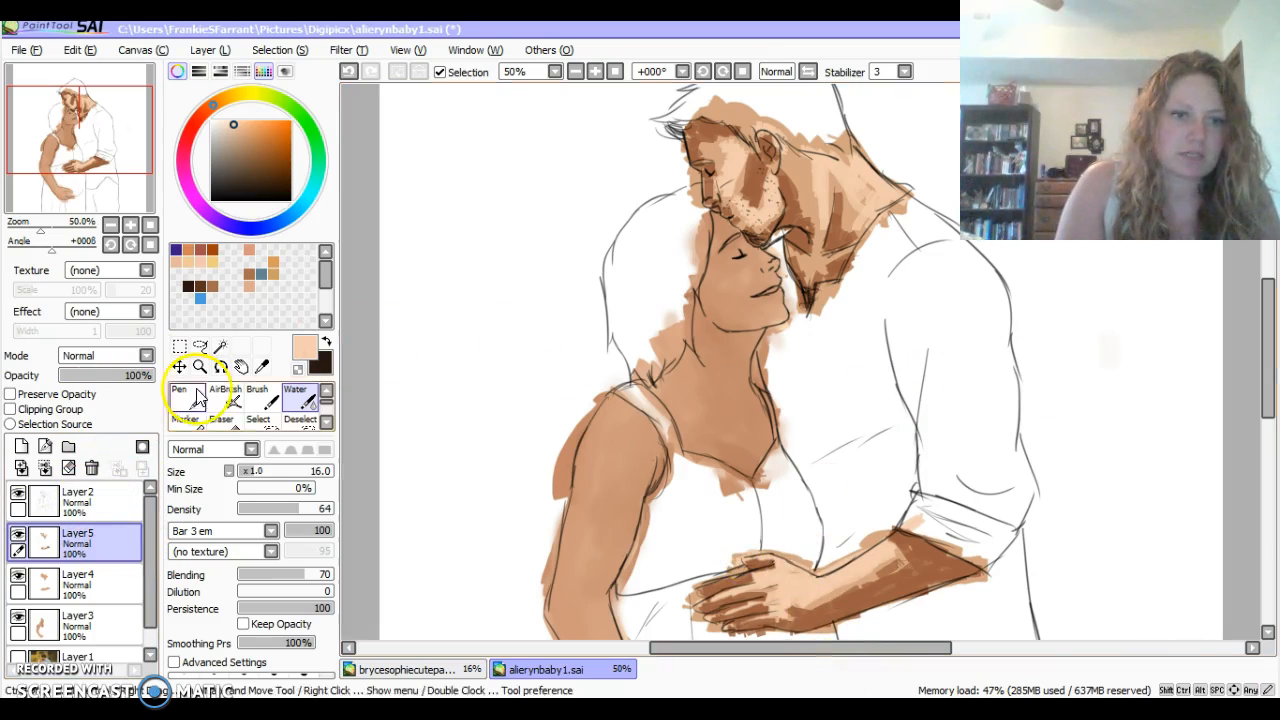
# Blend the shadows and highlights on the man's forehead, cheek and beard with the Blur brush.
pyautogui.click(326, 420)
pyautogui.click(326, 420)
pyautogui.click(300, 414)
pyautogui.click(720, 152)
pyautogui.moveTo(738, 146)
pyautogui.mouseDown()
pyautogui.moveTo(735, 229)
pyautogui.moveTo(769, 212)
pyautogui.moveTo(736, 170)
pyautogui.mouseUp()
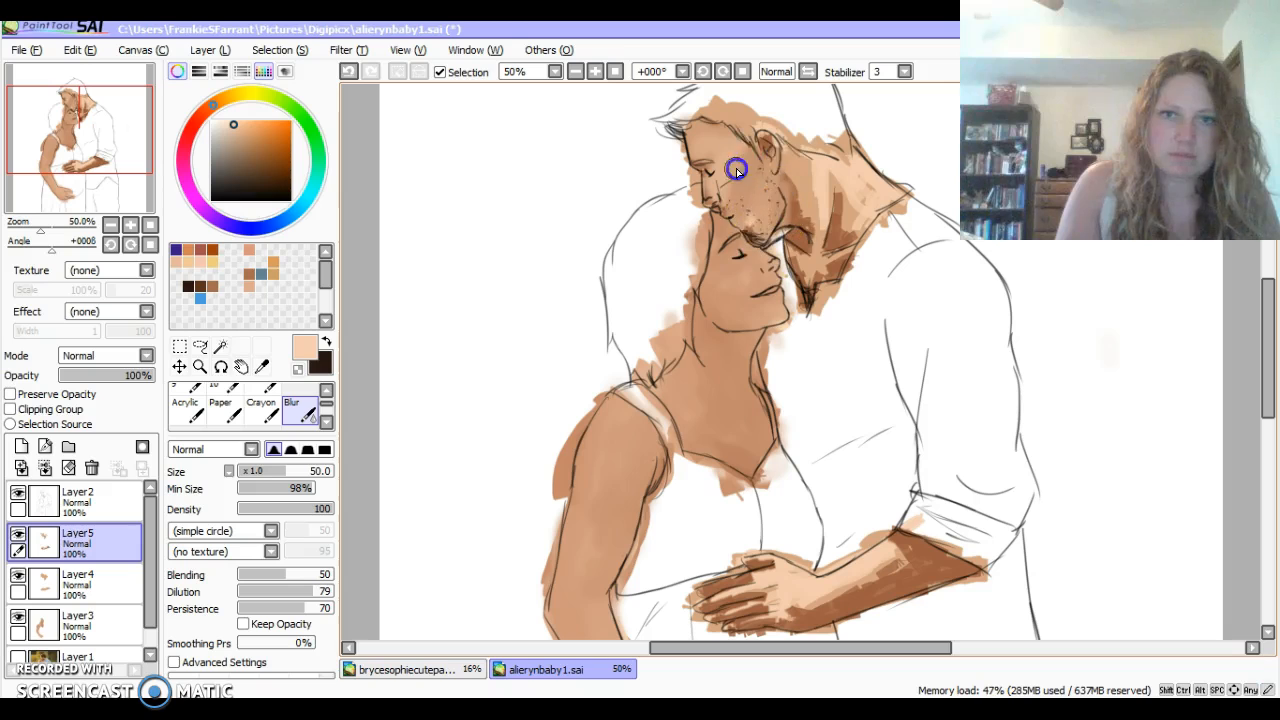
pyautogui.moveTo(734, 214)
pyautogui.mouseDown()
pyautogui.moveTo(700, 194)
pyautogui.moveTo(751, 209)
pyautogui.mouseUp()
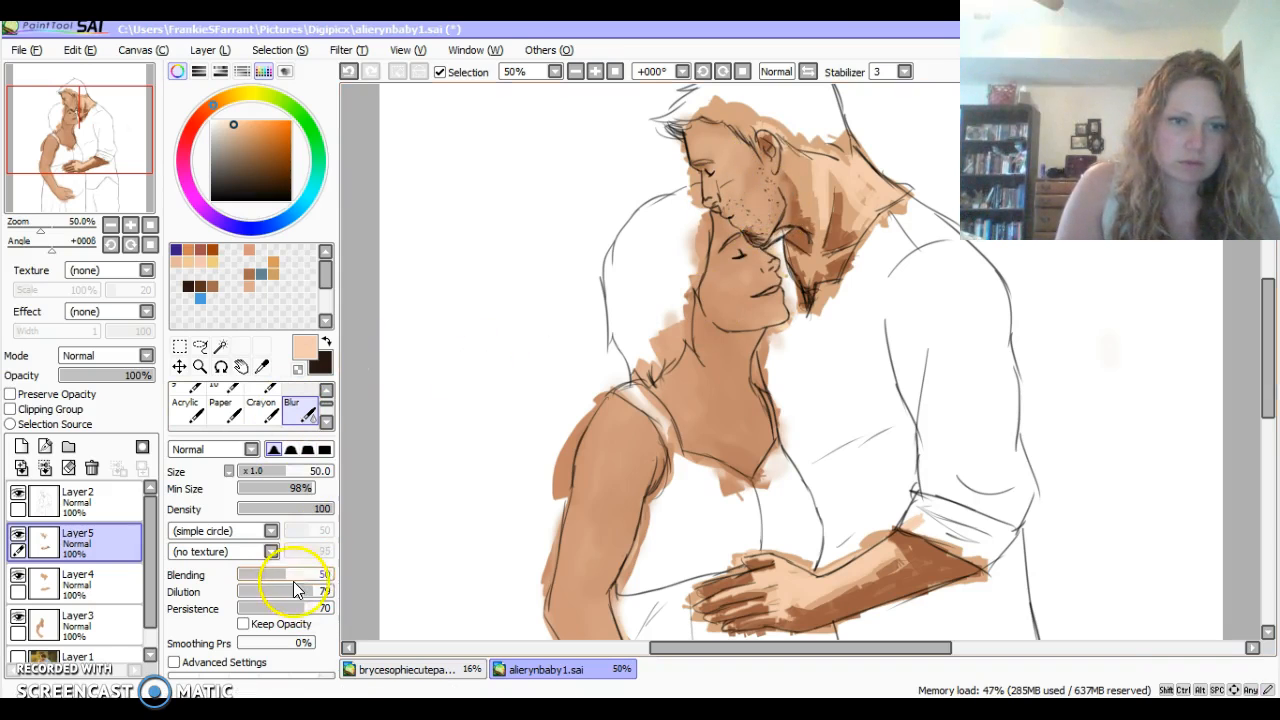
# Try blurring the shading on the man's neck with Blending at 76, and undo the neck strokes.
pyautogui.moveTo(300, 577); pyautogui.dragTo(311, 577)
pyautogui.moveTo(805, 192)
pyautogui.mouseDown()
pyautogui.moveTo(808, 177)
pyautogui.moveTo(854, 220)
pyautogui.mouseUp()
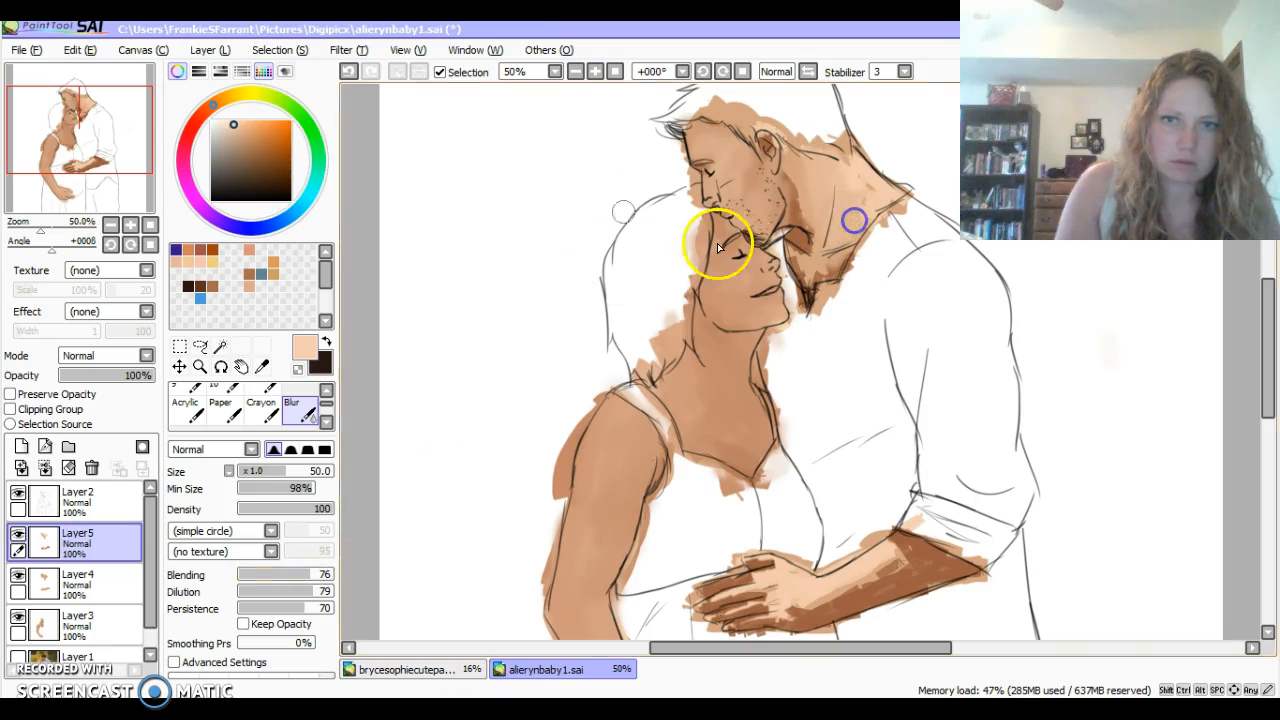
pyautogui.click(348, 72)
pyautogui.click(348, 72)
pyautogui.click(348, 72)
pyautogui.click(348, 72)
# Try blurring the man's neck at Blending 39, lower the brush's Persistence to 48, and undo the neck strokes.
pyautogui.click(281, 577)
pyautogui.moveTo(805, 285)
pyautogui.mouseDown()
pyautogui.moveTo(841, 176)
pyautogui.moveTo(878, 202)
pyautogui.mouseUp()
pyautogui.moveTo(821, 270); pyautogui.dragTo(826, 257)
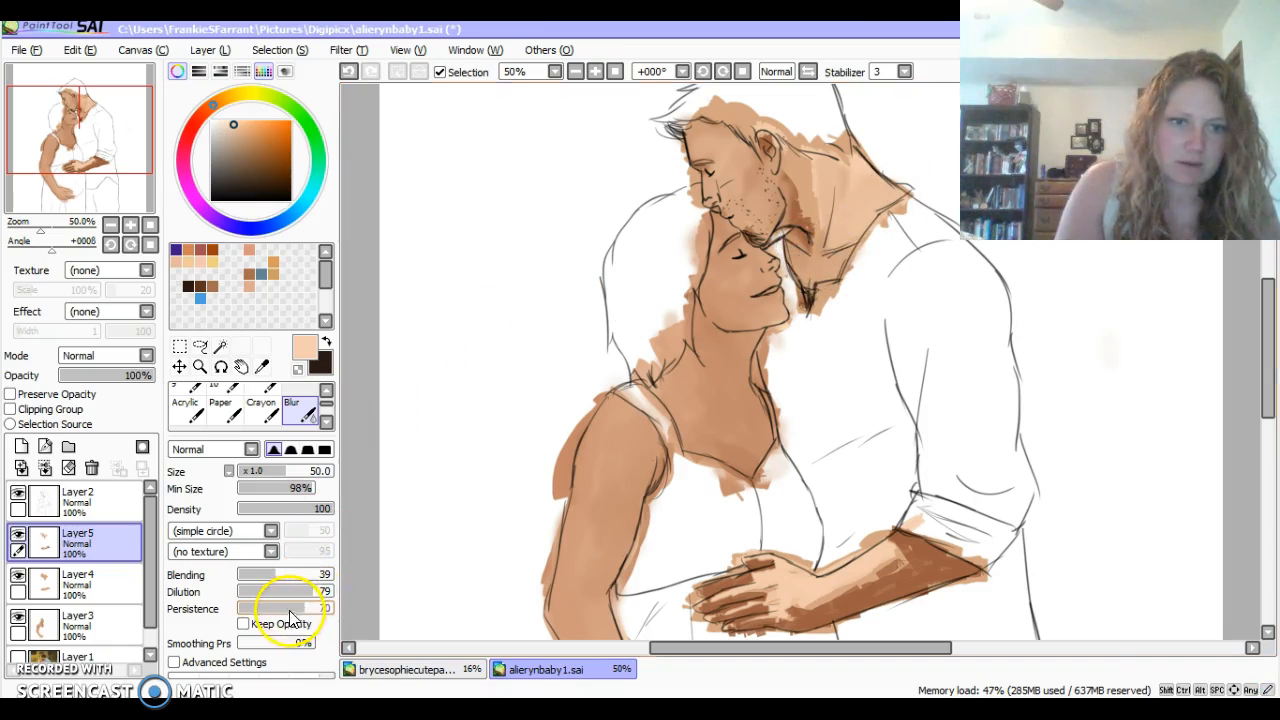
pyautogui.click(348, 72)
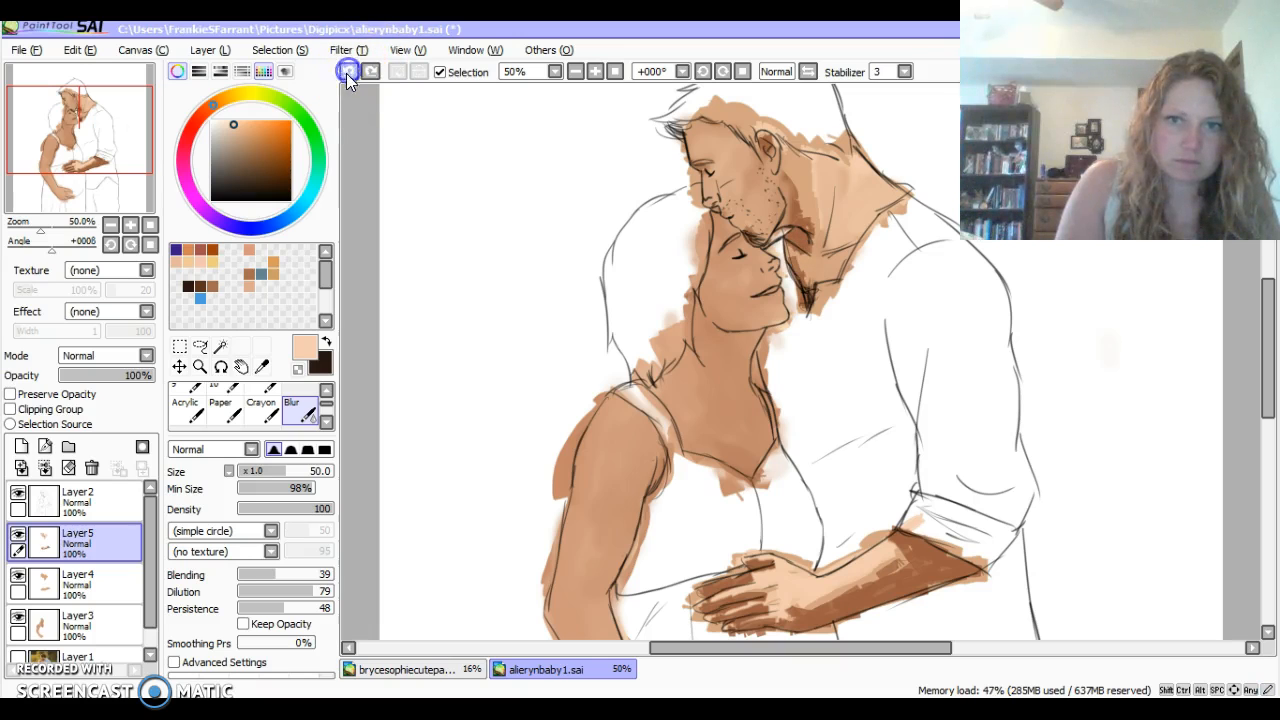
pyautogui.click(345, 73)
pyautogui.click(347, 72)
pyautogui.click(346, 73)
pyautogui.click(345, 73)
# Try blurring the man's neck, ear and face, raising Blending to 100, and undo these blur strokes.
pyautogui.moveTo(797, 180)
pyautogui.mouseDown()
pyautogui.moveTo(830, 251)
pyautogui.moveTo(868, 167)
pyautogui.moveTo(852, 163)
pyautogui.moveTo(852, 142)
pyautogui.moveTo(825, 143)
pyautogui.moveTo(800, 175)
pyautogui.moveTo(758, 170)
pyautogui.moveTo(752, 187)
pyautogui.moveTo(766, 148)
pyautogui.mouseUp()
pyautogui.moveTo(762, 225)
pyautogui.mouseDown()
pyautogui.moveTo(737, 212)
pyautogui.moveTo(708, 162)
pyautogui.mouseUp()
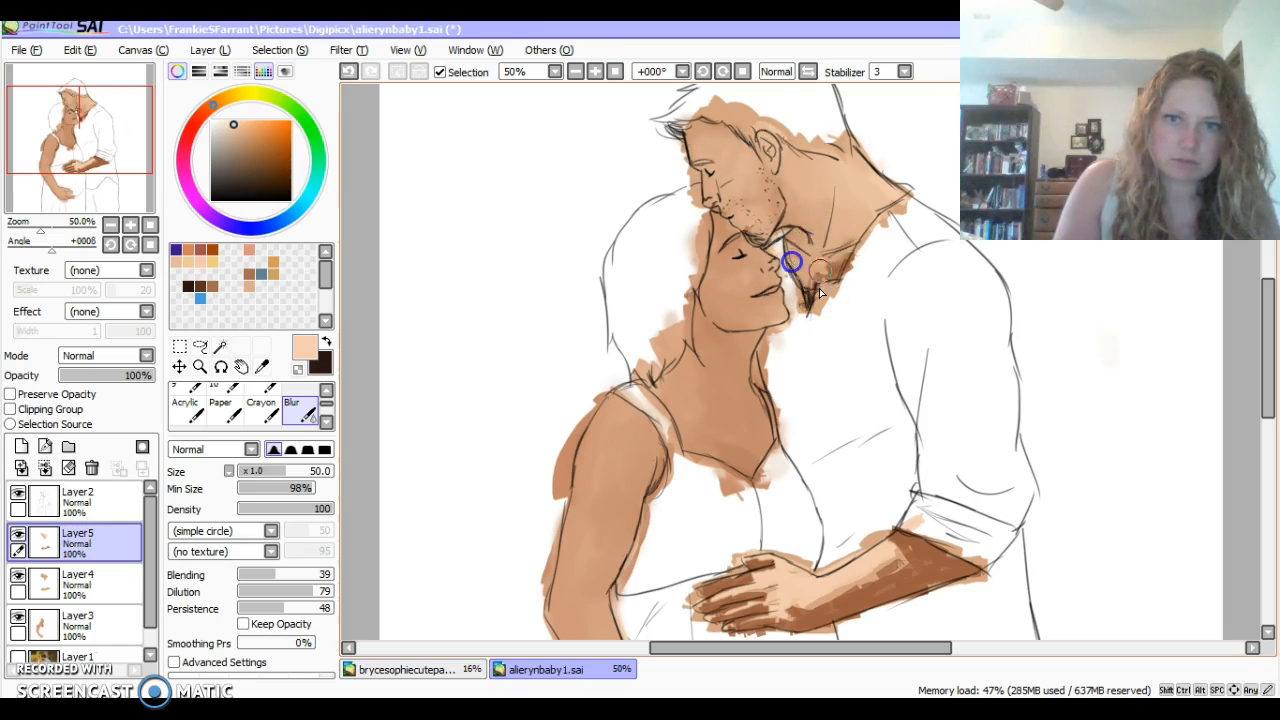
pyautogui.moveTo(280, 575); pyautogui.dragTo(354, 584)
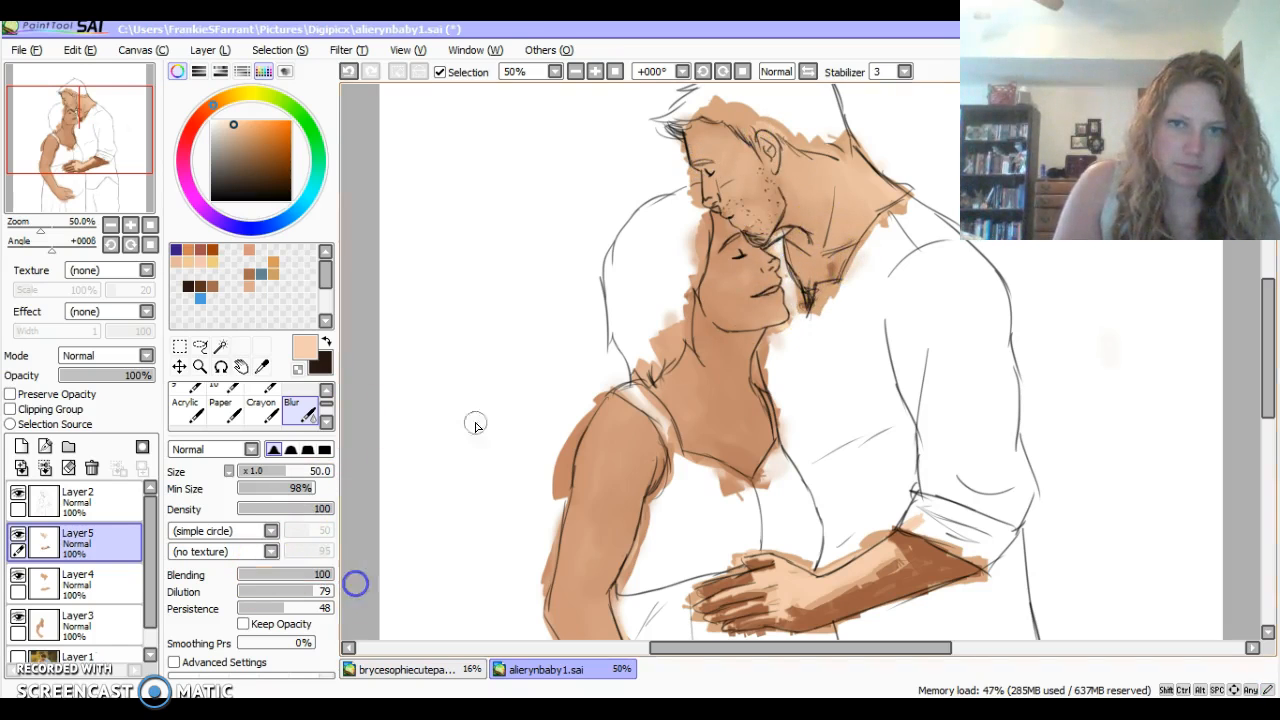
pyautogui.click(848, 190)
pyautogui.moveTo(866, 187)
pyautogui.mouseDown()
pyautogui.moveTo(904, 210)
pyautogui.moveTo(857, 235)
pyautogui.moveTo(857, 214)
pyautogui.mouseUp()
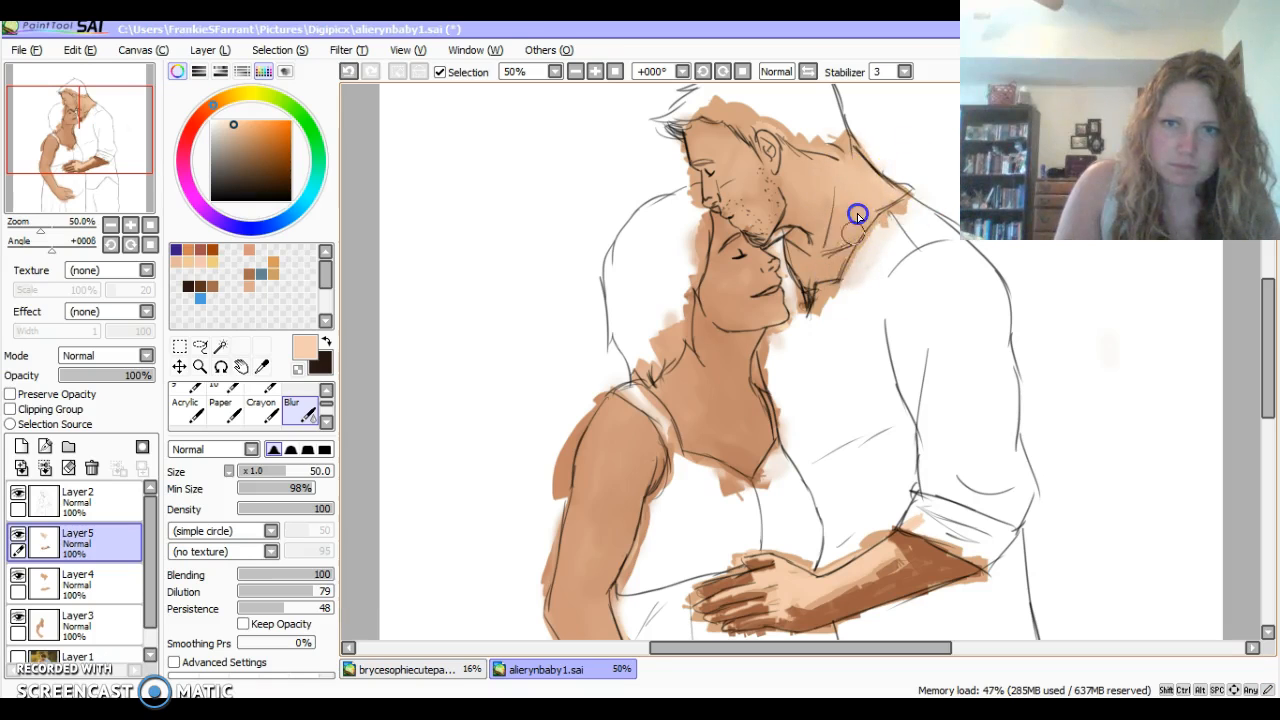
pyautogui.click(348, 71)
pyautogui.click(346, 73)
pyautogui.click(345, 74)
pyautogui.click(347, 73)
pyautogui.click(345, 73)
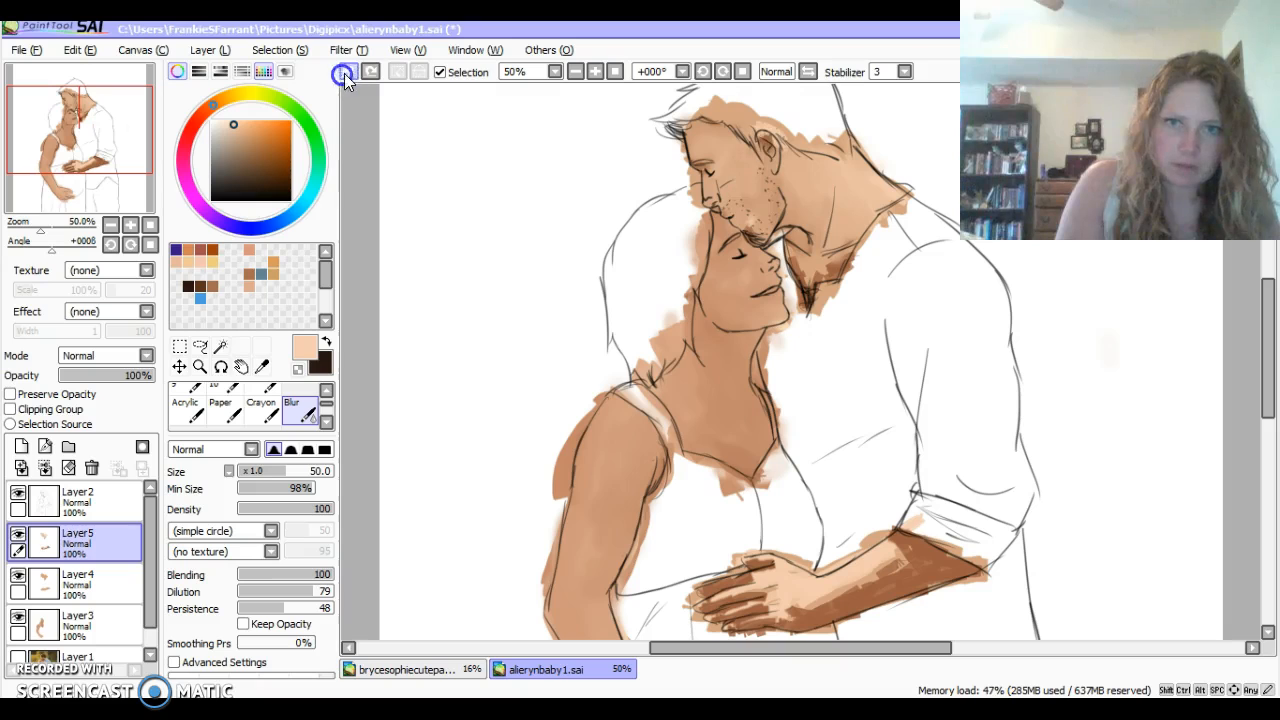
pyautogui.click(349, 73)
pyautogui.click(347, 71)
pyautogui.click(343, 73)
pyautogui.click(347, 74)
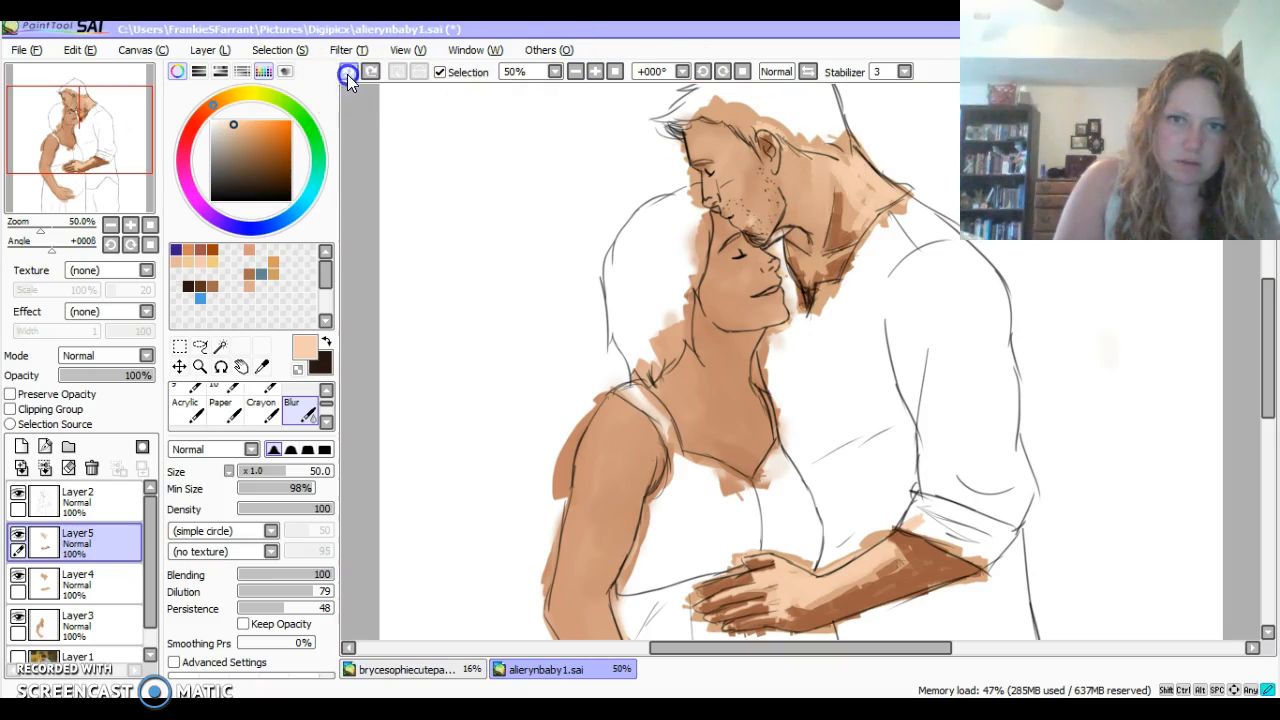
# Blend the shading on the man's neck, upper chest, jaw, ear and nose with the Blur brush at Blending 100.
pyautogui.moveTo(844, 172); pyautogui.dragTo(845, 250)
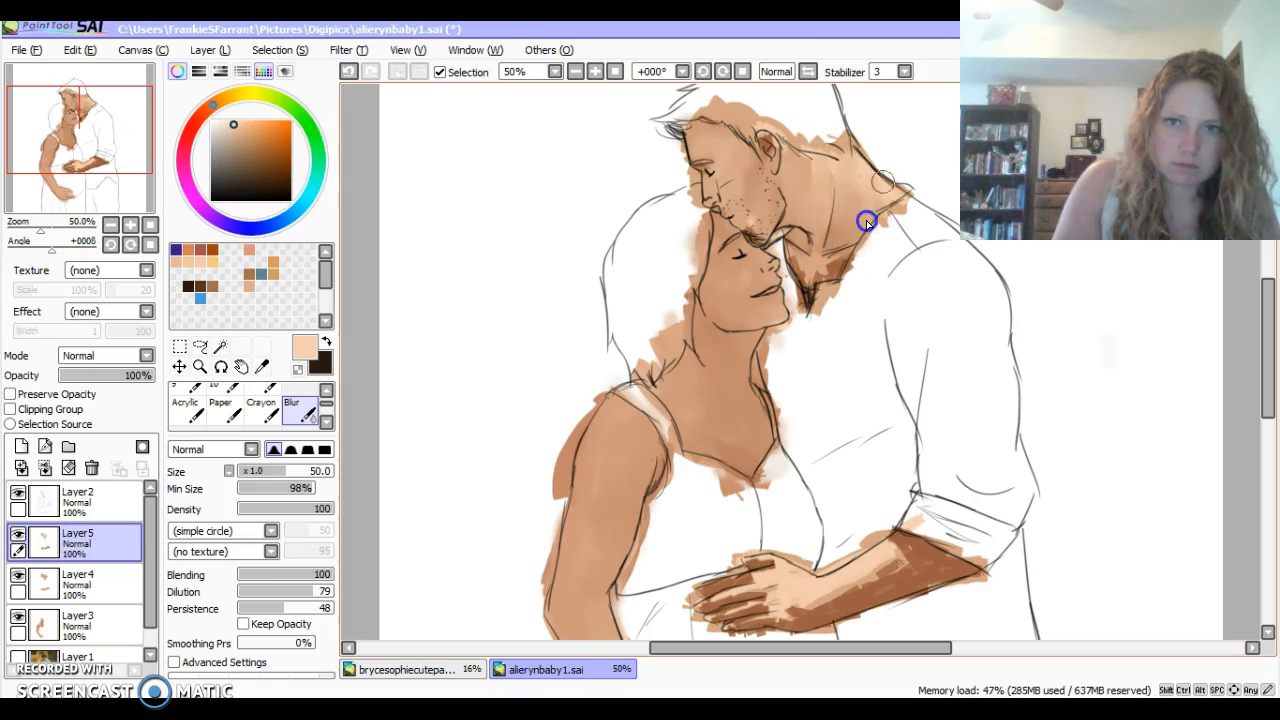
pyautogui.moveTo(813, 198)
pyautogui.mouseDown()
pyautogui.moveTo(856, 189)
pyautogui.moveTo(870, 234)
pyautogui.moveTo(892, 208)
pyautogui.mouseUp()
pyautogui.moveTo(824, 288)
pyautogui.mouseDown()
pyautogui.moveTo(824, 260)
pyautogui.moveTo(812, 295)
pyautogui.moveTo(797, 282)
pyautogui.moveTo(804, 256)
pyautogui.moveTo(846, 247)
pyautogui.mouseUp()
pyautogui.moveTo(888, 181); pyautogui.dragTo(864, 219)
pyautogui.moveTo(755, 232); pyautogui.dragTo(757, 200)
pyautogui.moveTo(774, 150)
pyautogui.mouseDown()
pyautogui.moveTo(771, 162)
pyautogui.moveTo(766, 126)
pyautogui.mouseUp()
pyautogui.moveTo(749, 181)
pyautogui.mouseDown()
pyautogui.moveTo(709, 172)
pyautogui.moveTo(711, 184)
pyautogui.mouseUp()
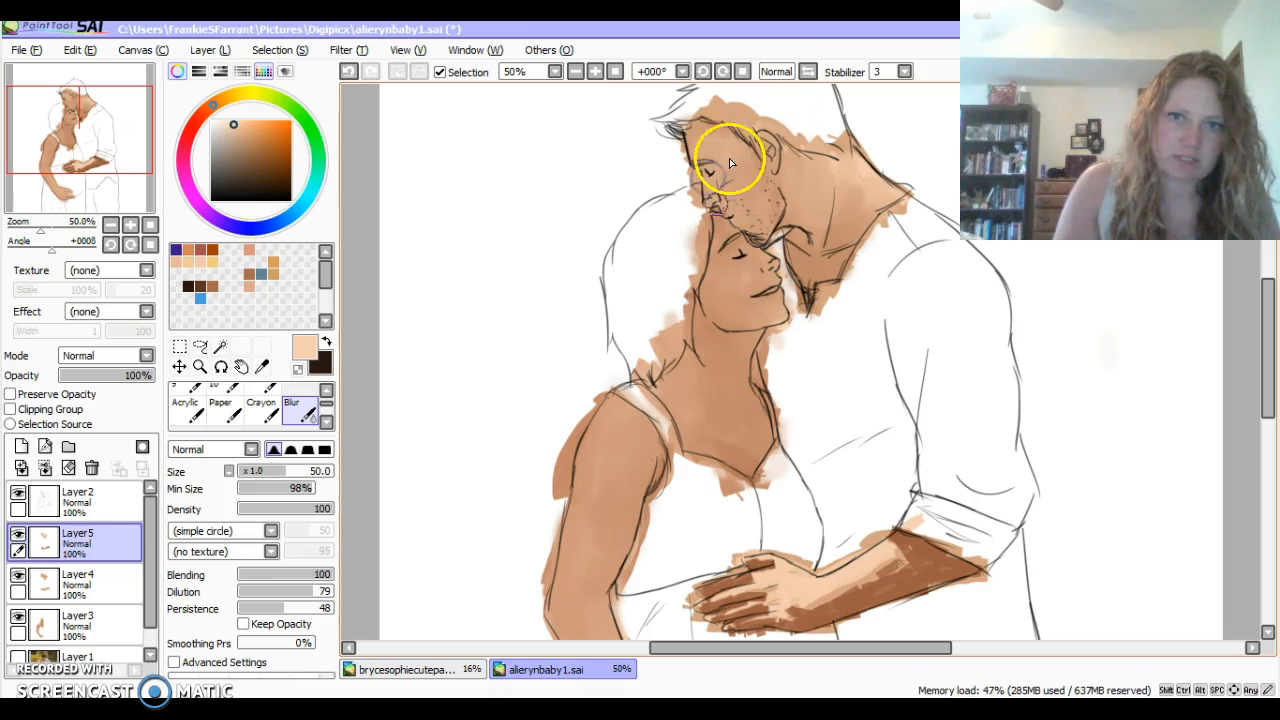
# Add a new layer above Layer5 and try a medium brown Water brush stroke beside the man's nose.
pyautogui.click(21, 446)
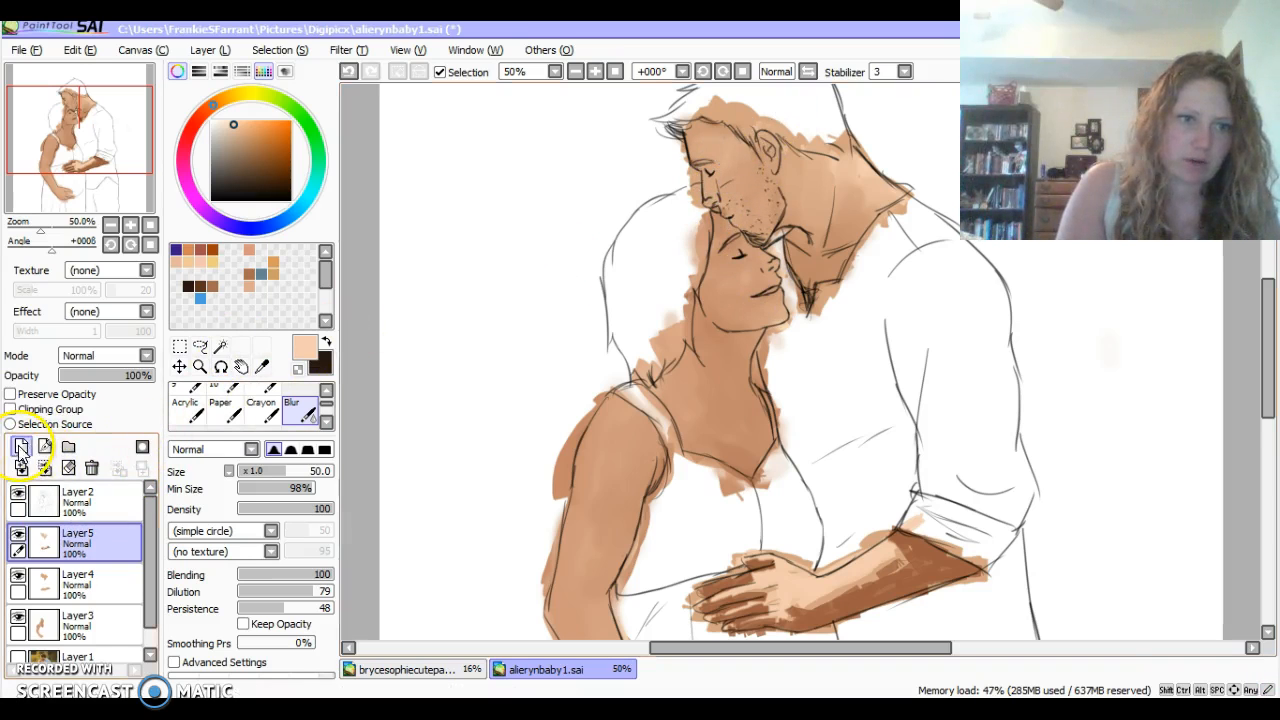
pyautogui.moveTo(251, 180); pyautogui.dragTo(250, 145)
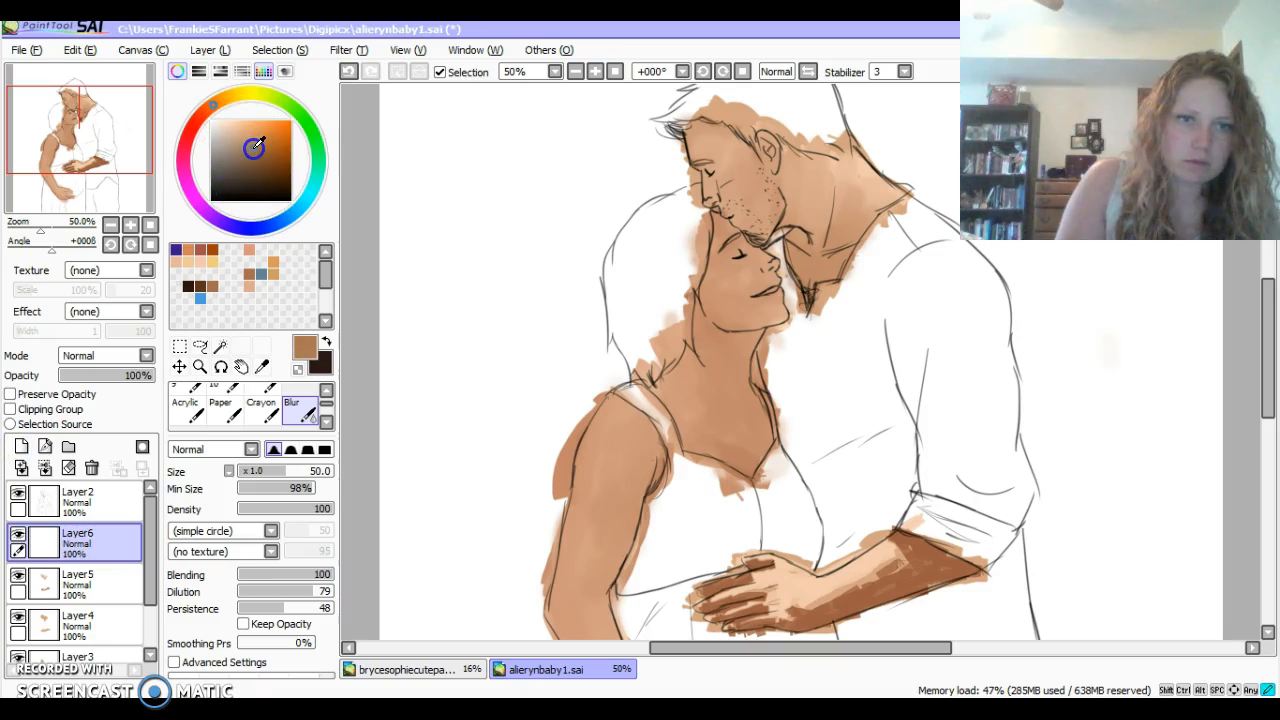
pyautogui.click(327, 391)
pyautogui.click(327, 391)
pyautogui.click(296, 398)
pyautogui.moveTo(671, 178)
pyautogui.mouseDown()
pyautogui.moveTo(672, 166)
pyautogui.moveTo(704, 174)
pyautogui.moveTo(709, 203)
pyautogui.mouseUp()
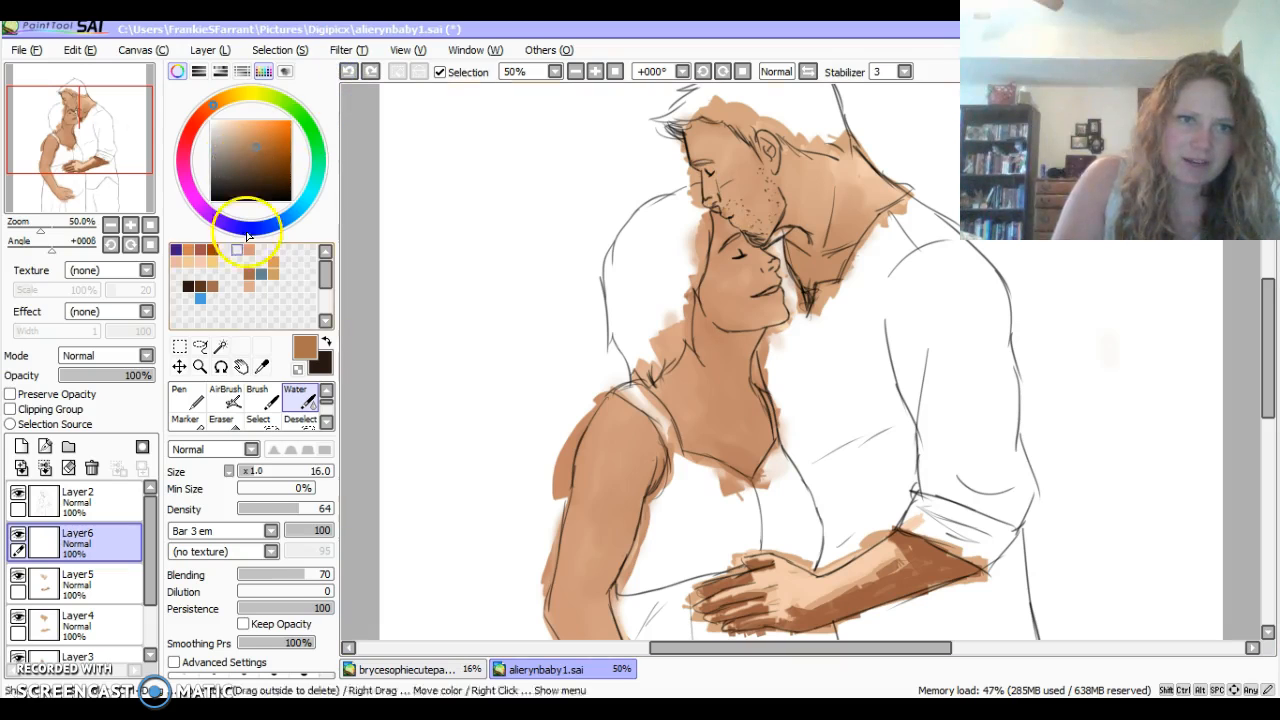
# Sample the man's forearm tone, darken it to tan brown, and paint Water brush shading over his beard and under his jaw.
pyautogui.click(262, 366)
pyautogui.click(832, 594)
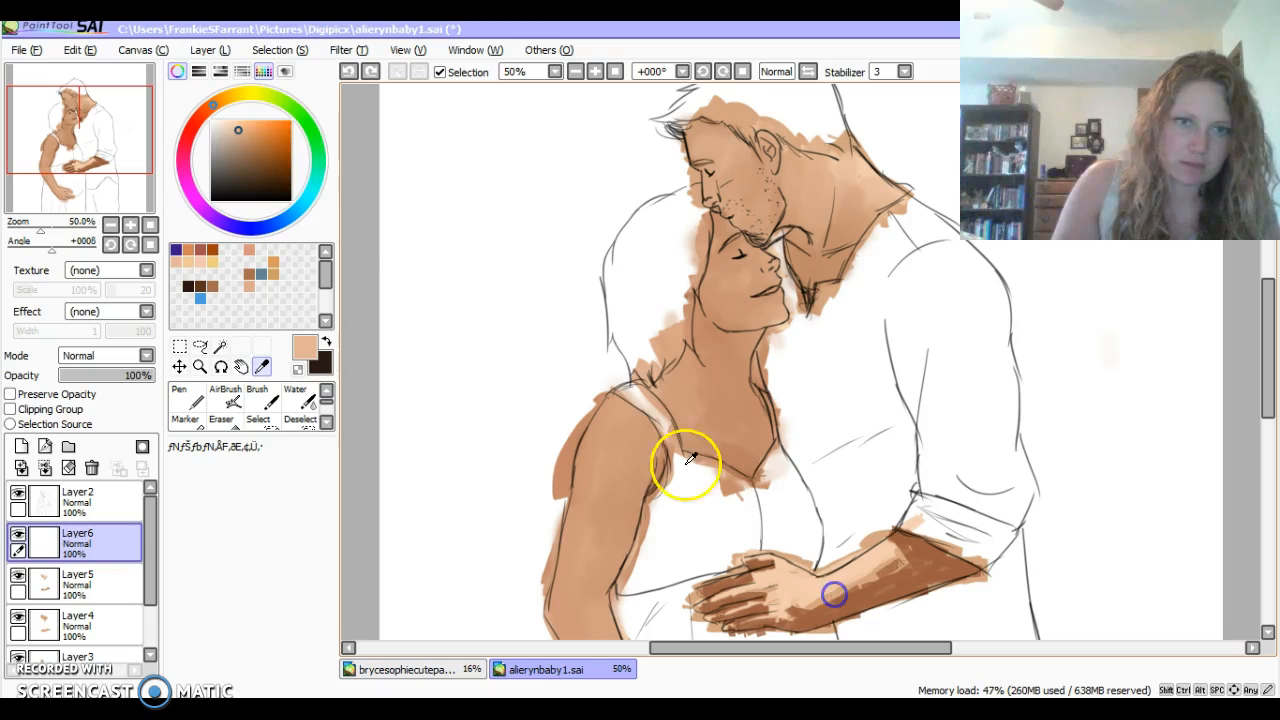
pyautogui.click(245, 133)
pyautogui.moveTo(245, 133); pyautogui.dragTo(253, 143)
pyautogui.click(300, 400)
pyautogui.moveTo(745, 235)
pyautogui.mouseDown()
pyautogui.moveTo(737, 215)
pyautogui.moveTo(759, 194)
pyautogui.moveTo(705, 170)
pyautogui.moveTo(731, 206)
pyautogui.moveTo(719, 207)
pyautogui.moveTo(747, 196)
pyautogui.mouseUp()
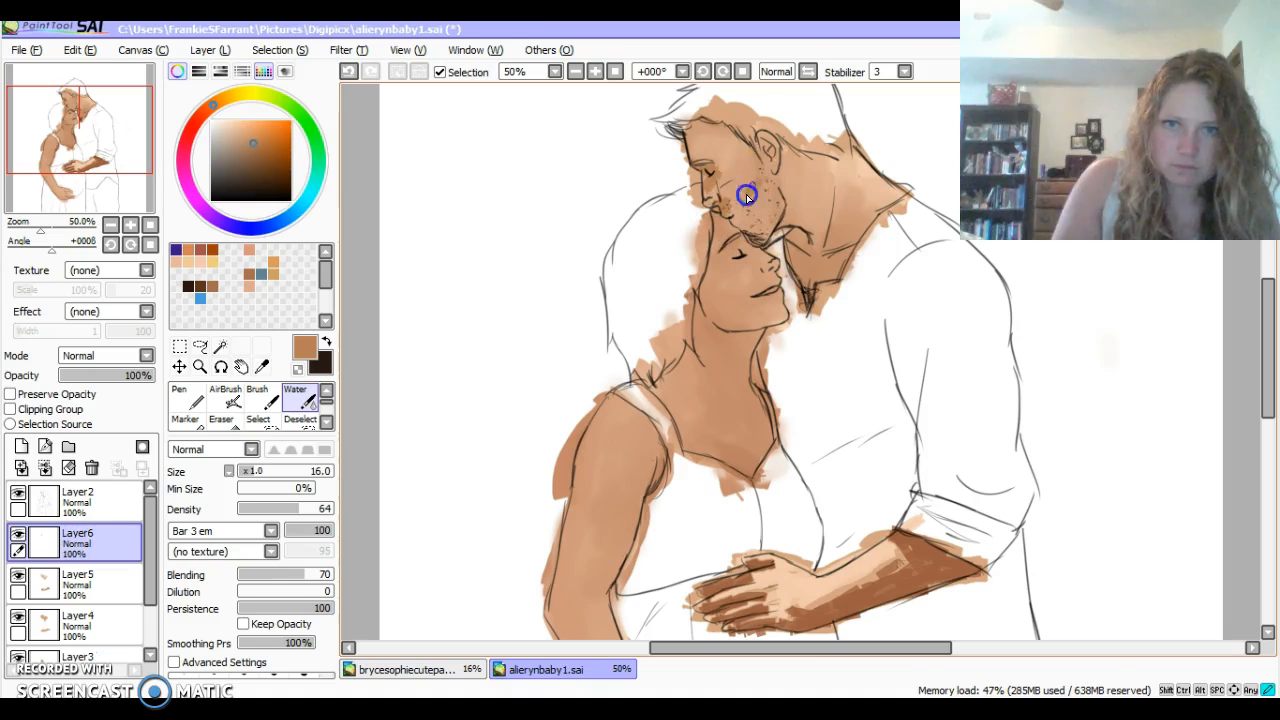
pyautogui.moveTo(777, 236)
pyautogui.mouseDown()
pyautogui.moveTo(795, 217)
pyautogui.moveTo(814, 223)
pyautogui.mouseUp()
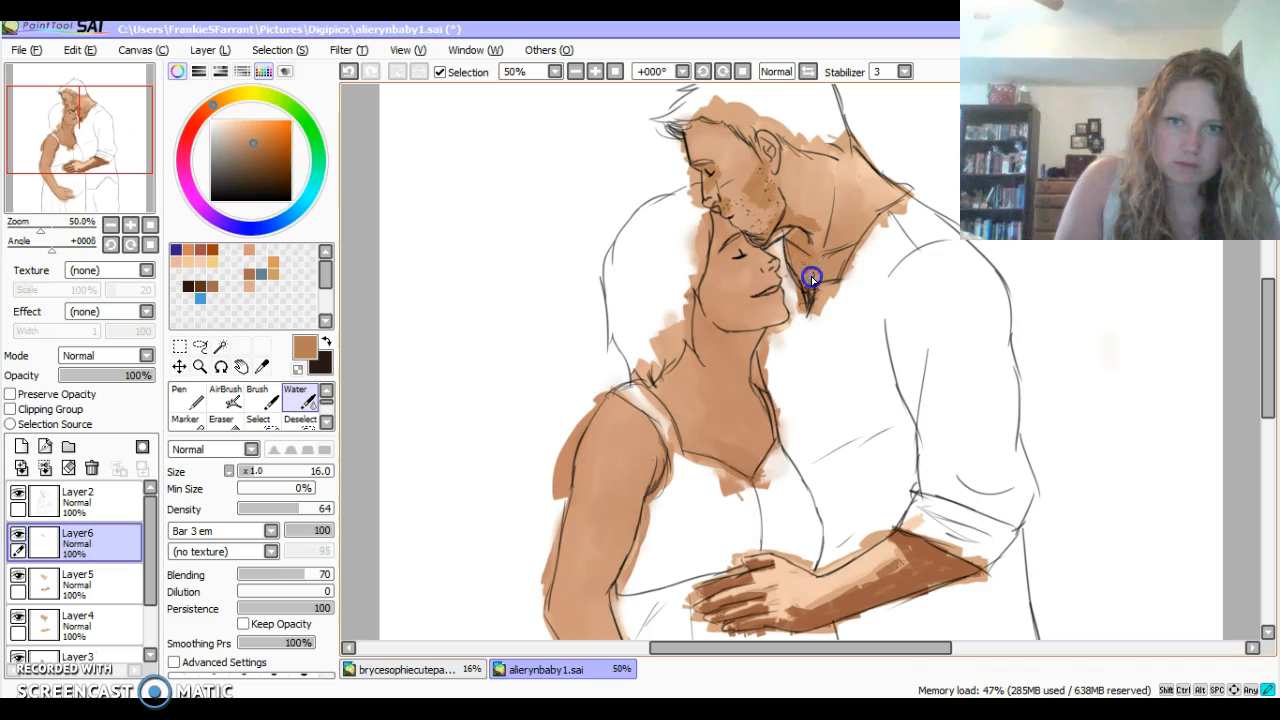
# Soften the tan-brown shading across the man's face, beard and neck with the Blur brush.
pyautogui.click(326, 420)
pyautogui.click(310, 424)
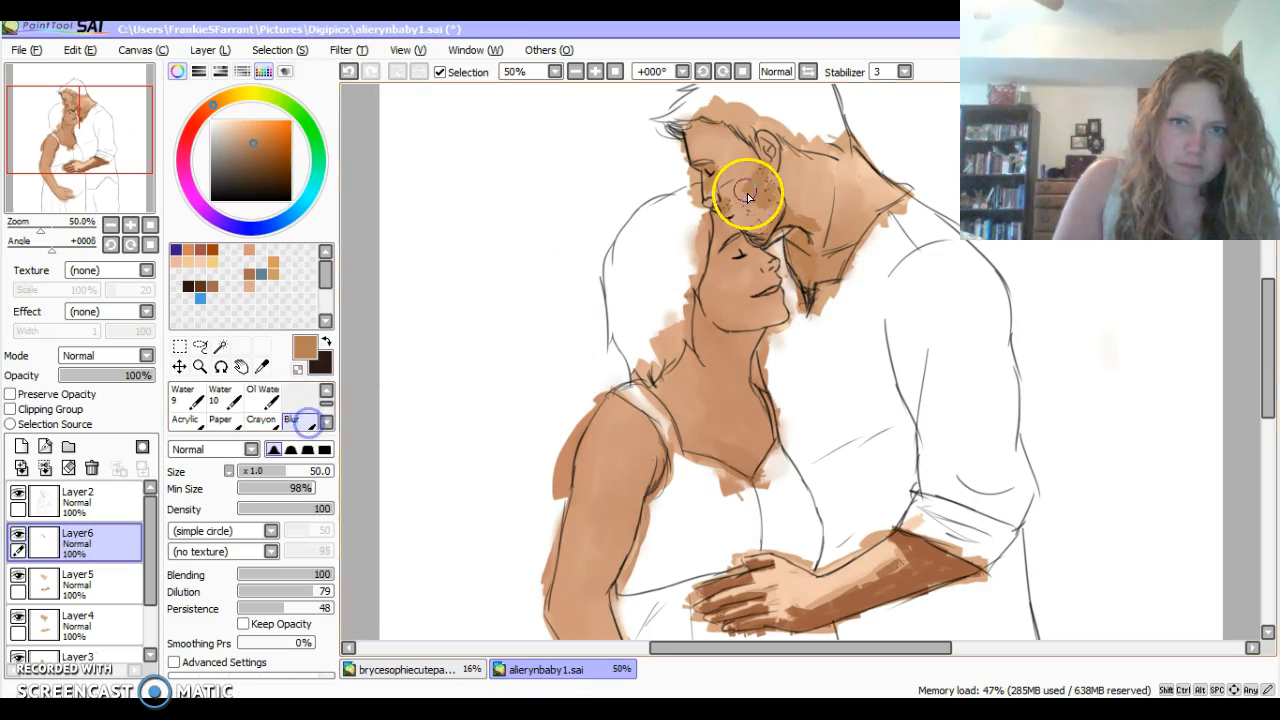
pyautogui.moveTo(704, 153)
pyautogui.mouseDown()
pyautogui.moveTo(717, 191)
pyautogui.moveTo(703, 199)
pyautogui.moveTo(747, 189)
pyautogui.moveTo(764, 203)
pyautogui.moveTo(729, 213)
pyautogui.moveTo(787, 227)
pyautogui.moveTo(767, 241)
pyautogui.moveTo(797, 215)
pyautogui.mouseUp()
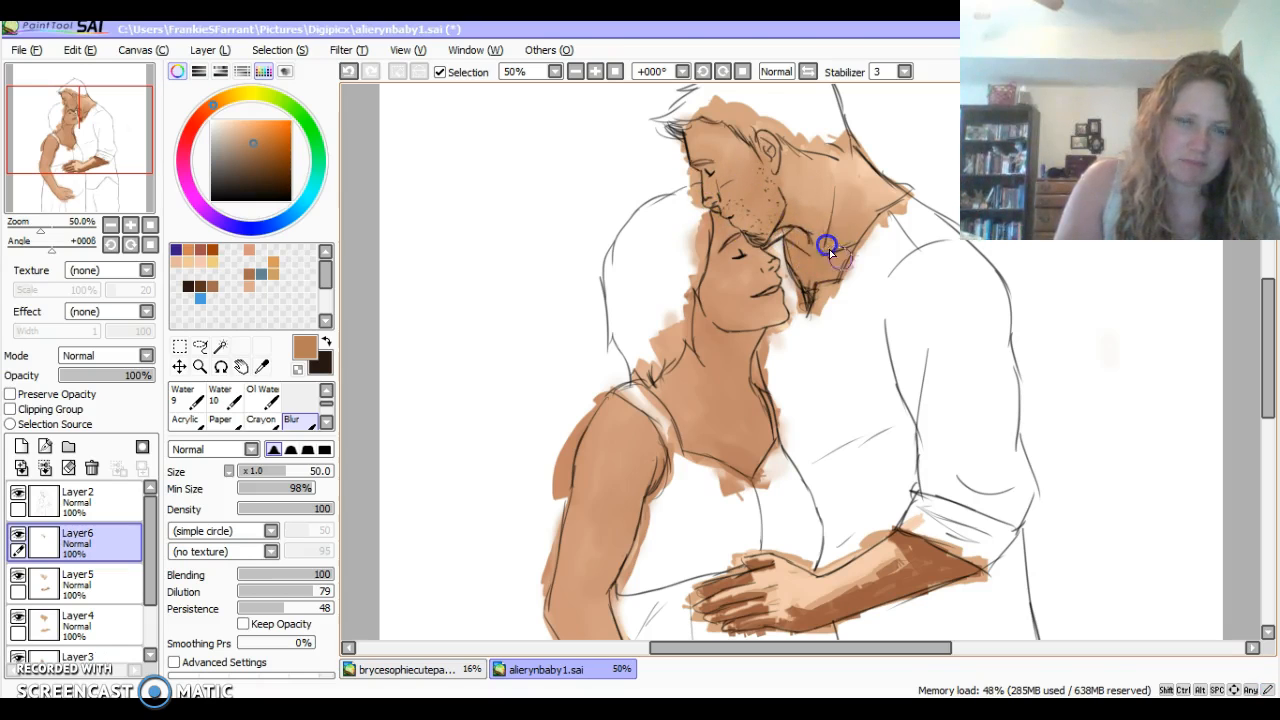
# Merge Layer6 down into Layer5 for blending the man's forearm, and undo the extra merge.
pyautogui.moveTo(1270, 340); pyautogui.dragTo(1266, 384)
pyautogui.moveTo(837, 418); pyautogui.dragTo(877, 412)
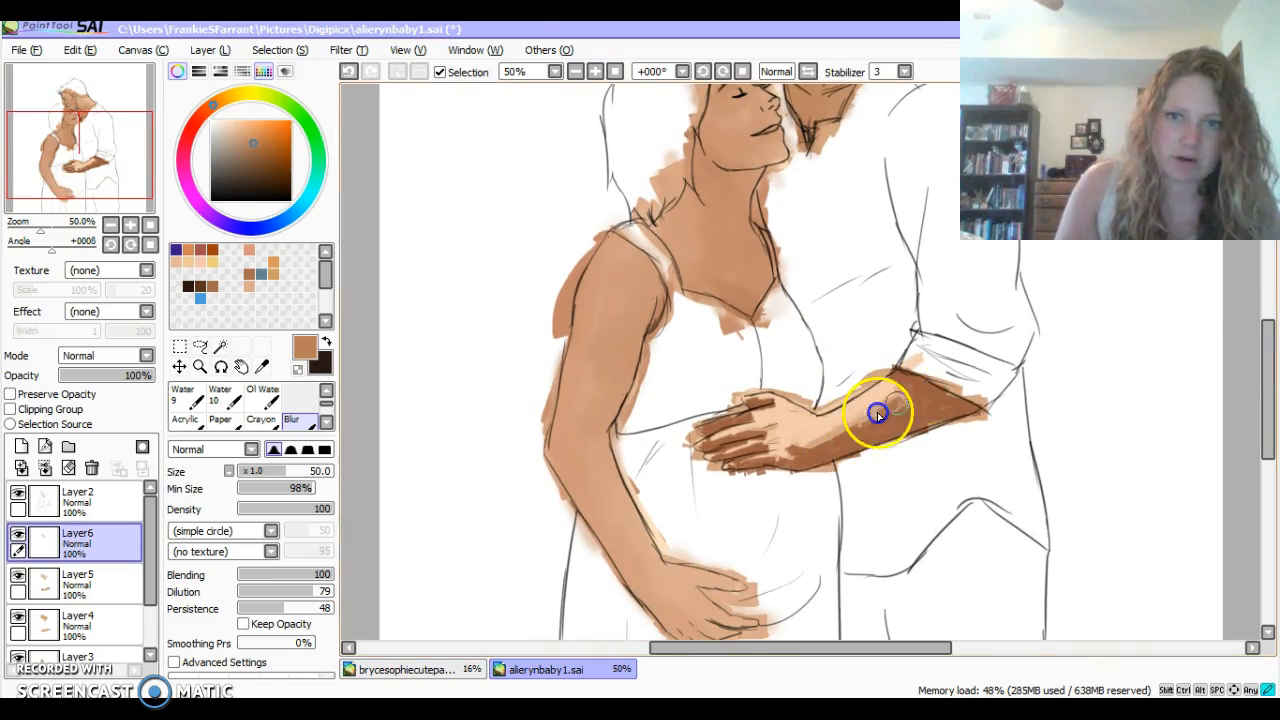
pyautogui.click(45, 467)
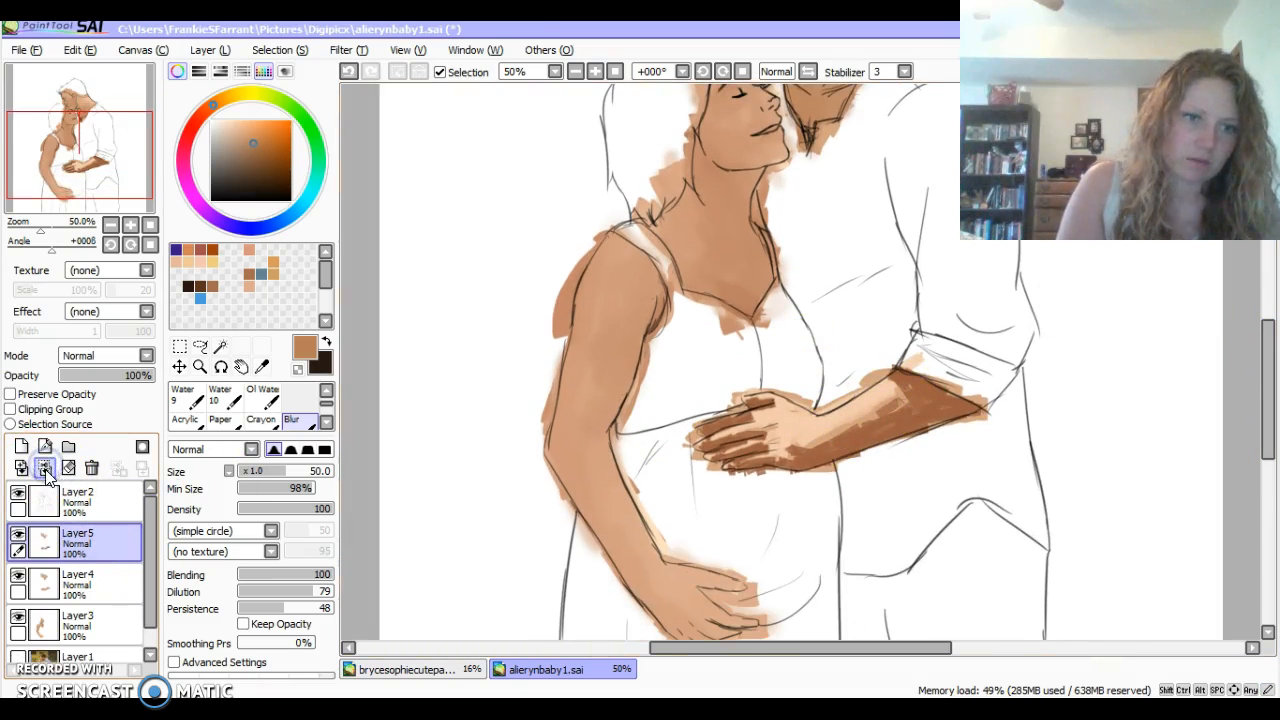
pyautogui.click(45, 470)
pyautogui.click(347, 74)
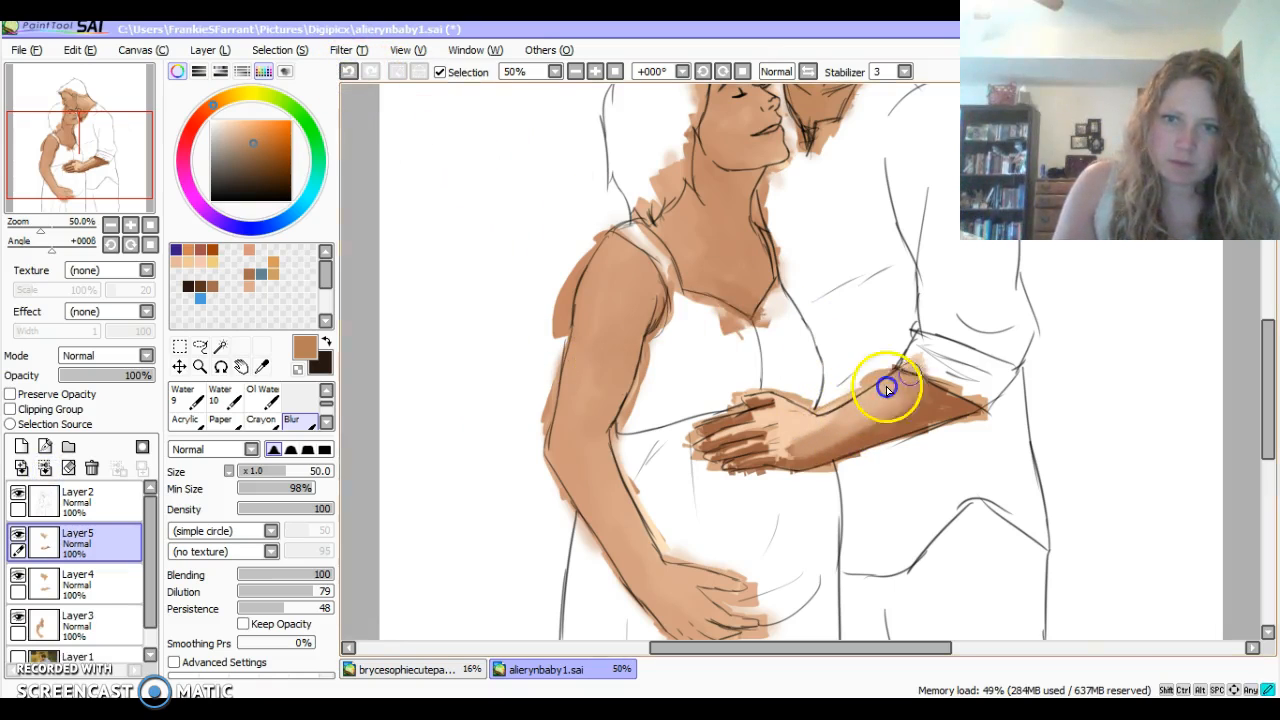
# Blend the shadows and highlights along the man's forearm, wrist and hand with the Blur brush, up to his sleeve cuff.
pyautogui.moveTo(854, 418)
pyautogui.mouseDown()
pyautogui.moveTo(823, 449)
pyautogui.moveTo(775, 454)
pyautogui.mouseUp()
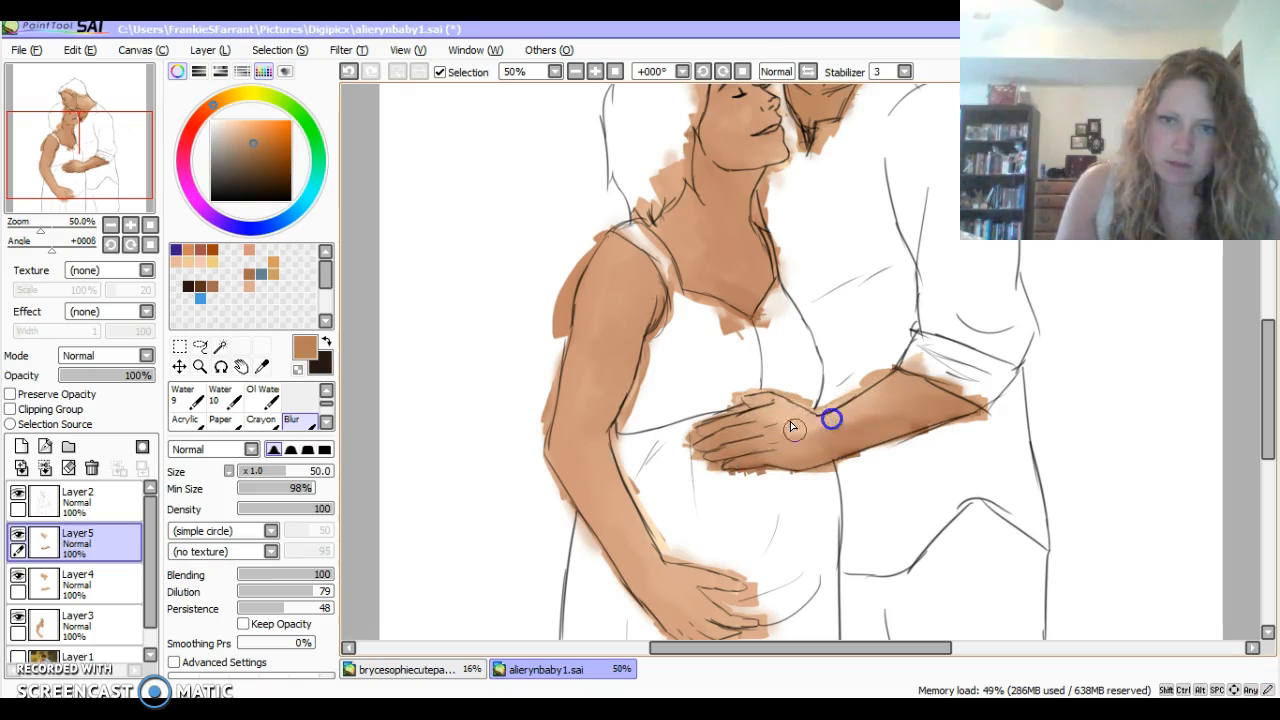
pyautogui.moveTo(800, 426)
pyautogui.mouseDown()
pyautogui.moveTo(820, 451)
pyautogui.moveTo(855, 440)
pyautogui.mouseUp()
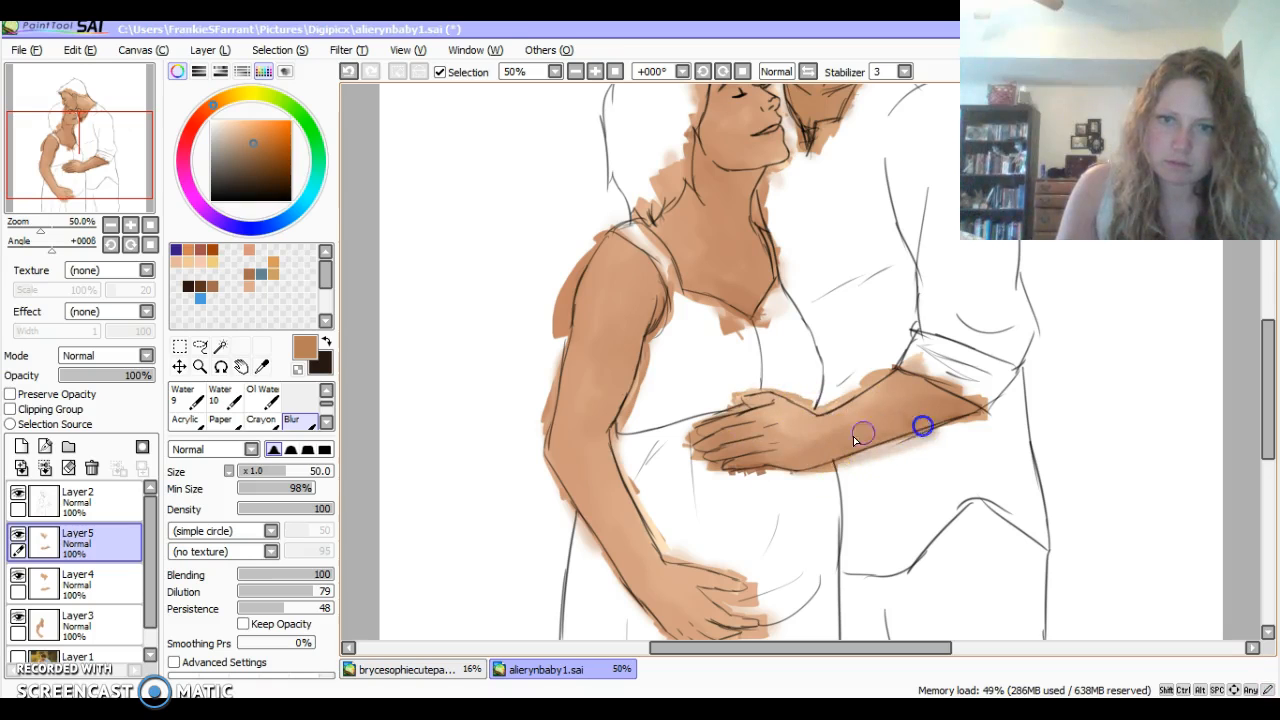
pyautogui.moveTo(1000, 412); pyautogui.dragTo(991, 409)
pyautogui.moveTo(854, 423); pyautogui.dragTo(813, 443)
pyautogui.moveTo(934, 383); pyautogui.dragTo(889, 388)
pyautogui.moveTo(979, 386); pyautogui.dragTo(915, 376)
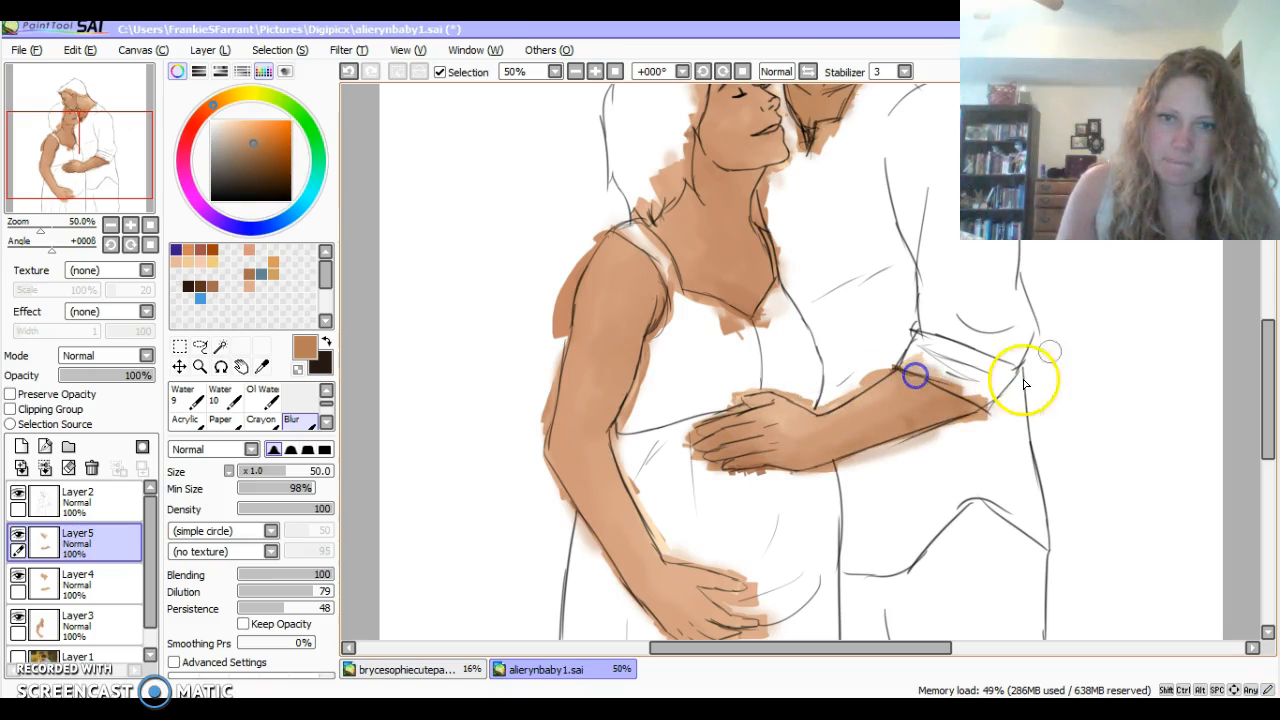
# Blend the tones on the back of the man's hand and along his forearm toward the elbow with the Blur brush.
pyautogui.moveTo(774, 424); pyautogui.dragTo(781, 431)
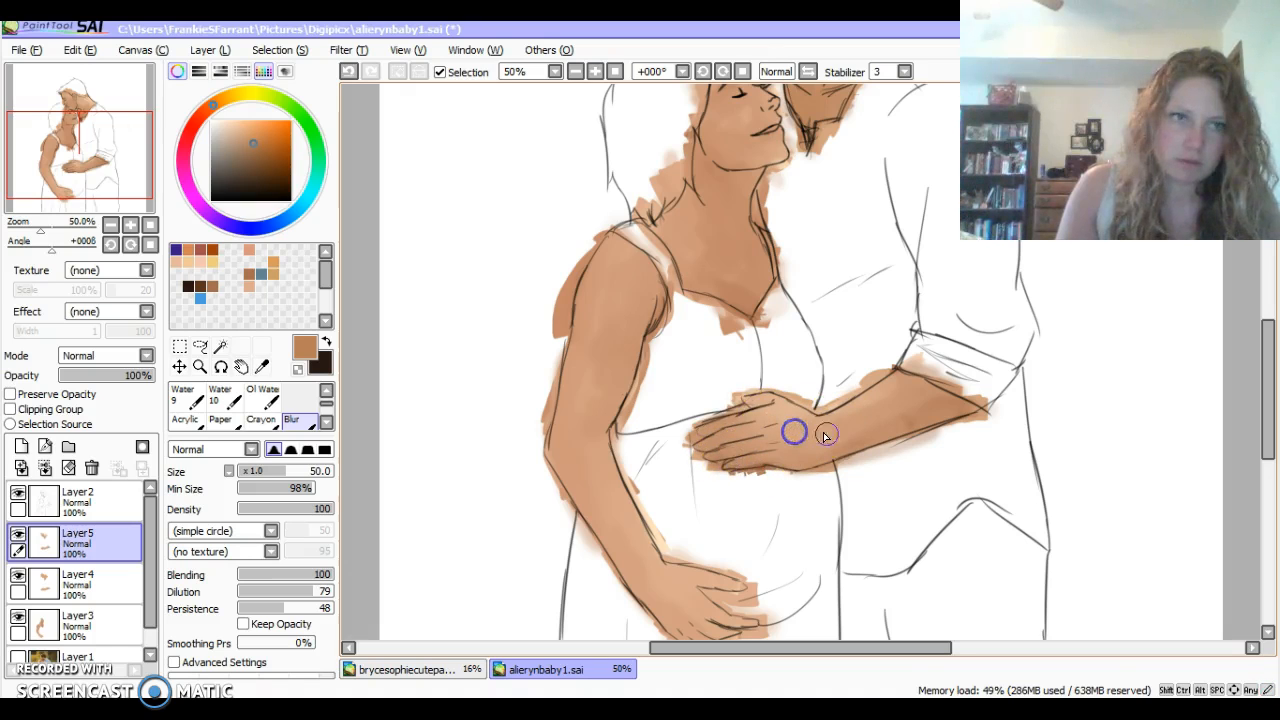
pyautogui.moveTo(820, 436)
pyautogui.mouseDown()
pyautogui.moveTo(885, 417)
pyautogui.moveTo(879, 430)
pyautogui.moveTo(857, 436)
pyautogui.moveTo(951, 400)
pyautogui.mouseUp()
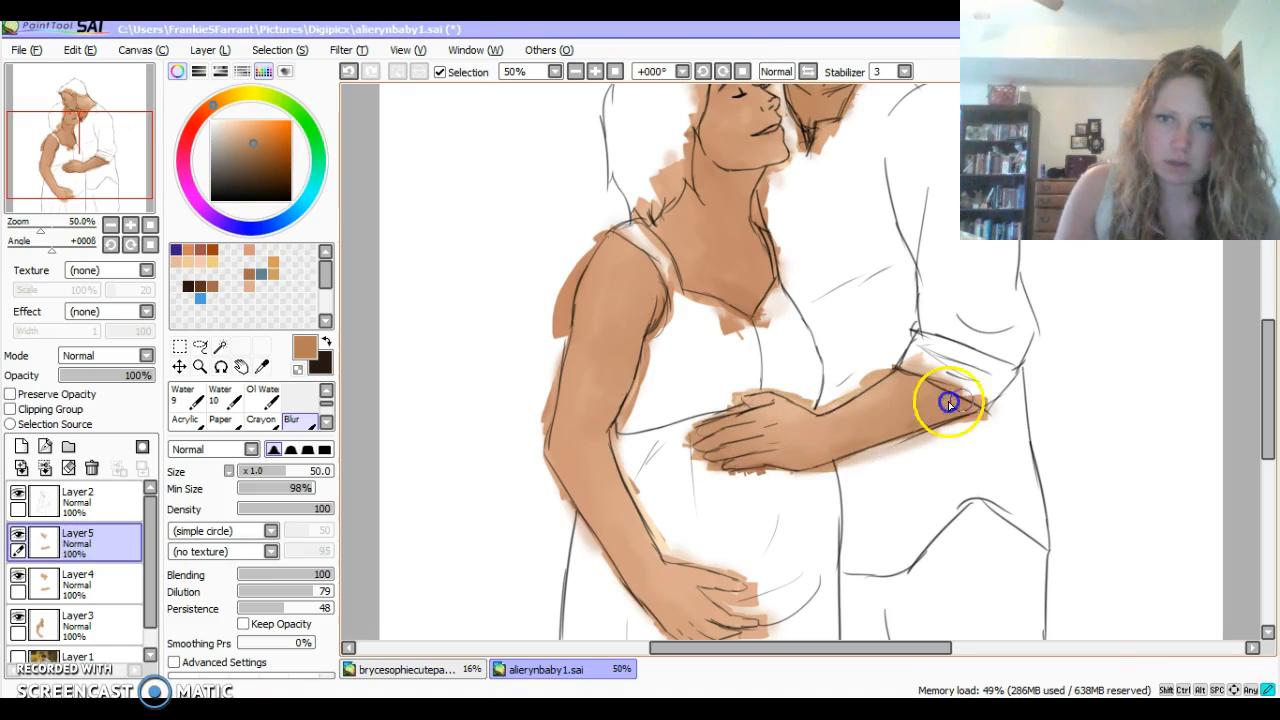
# Merge Layer5 down into Layer4 and Layer4 down into Layer3 to combine the skin colors, and choose the Eraser.
pyautogui.moveTo(1268, 414); pyautogui.dragTo(1268, 360)
pyautogui.click(595, 71)
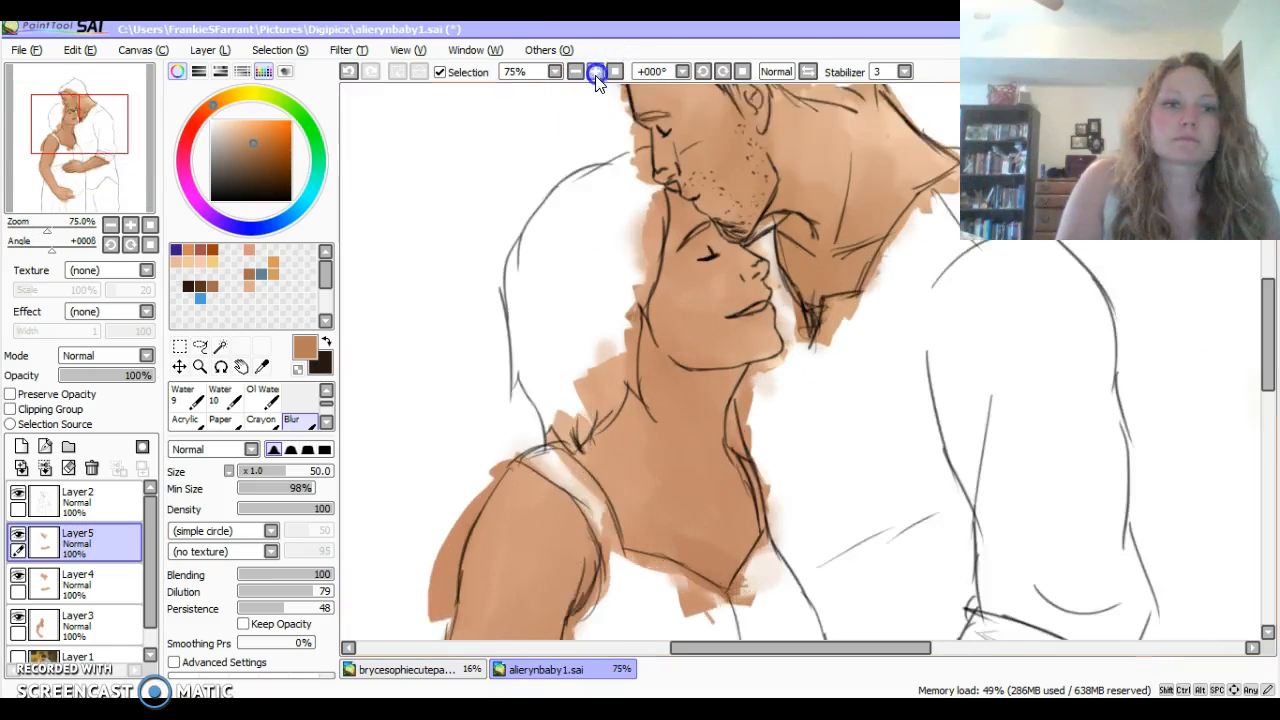
pyautogui.click(595, 71)
pyautogui.click(46, 468)
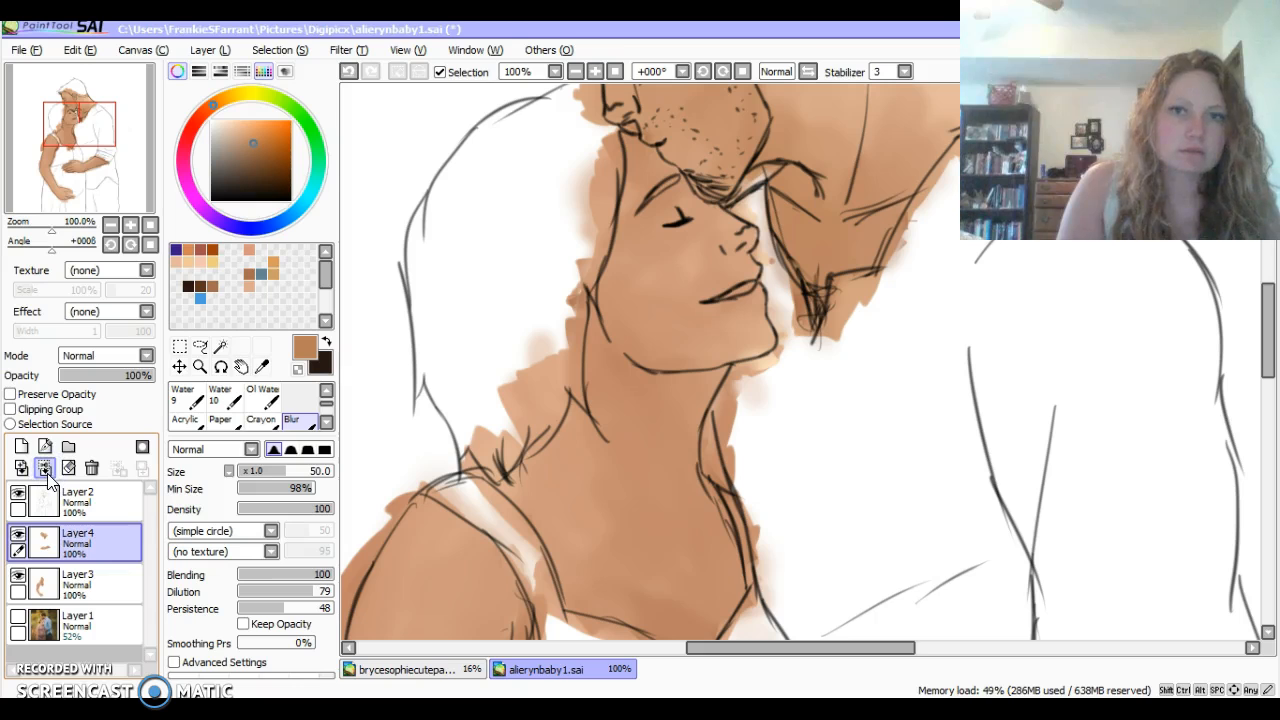
pyautogui.click(326, 390)
pyautogui.click(326, 390)
pyautogui.click(222, 412)
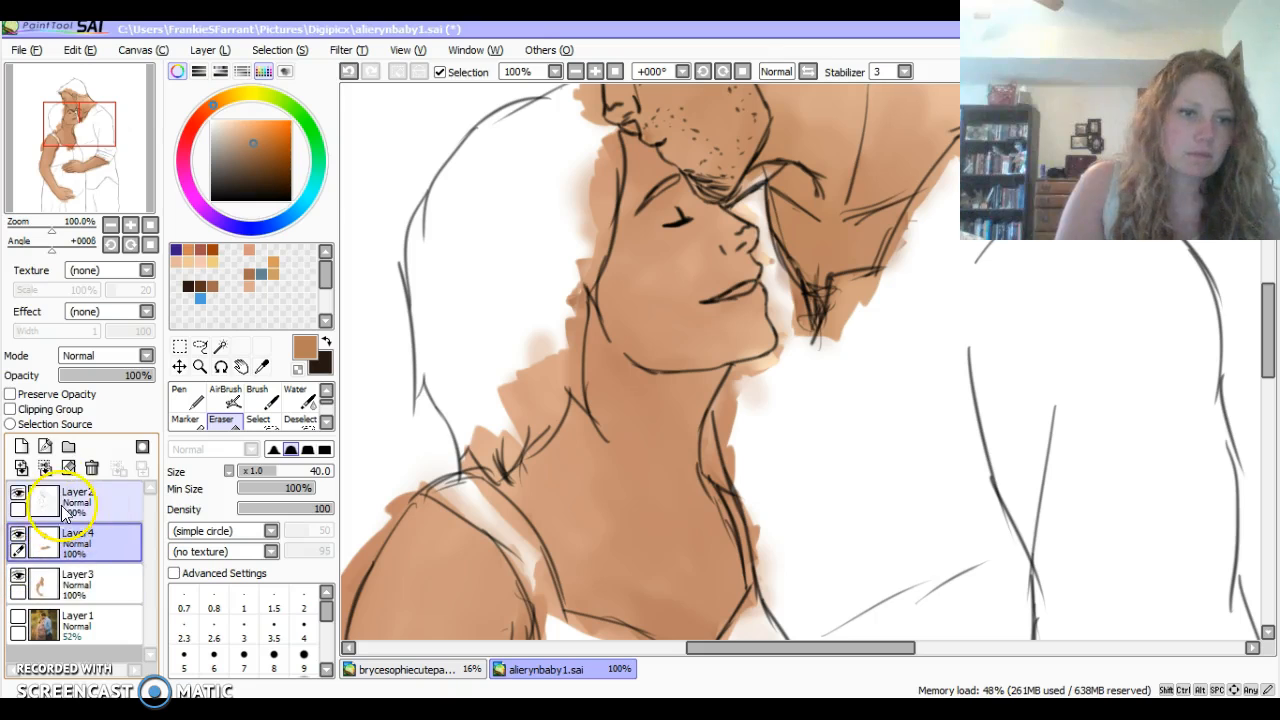
pyautogui.click(44, 468)
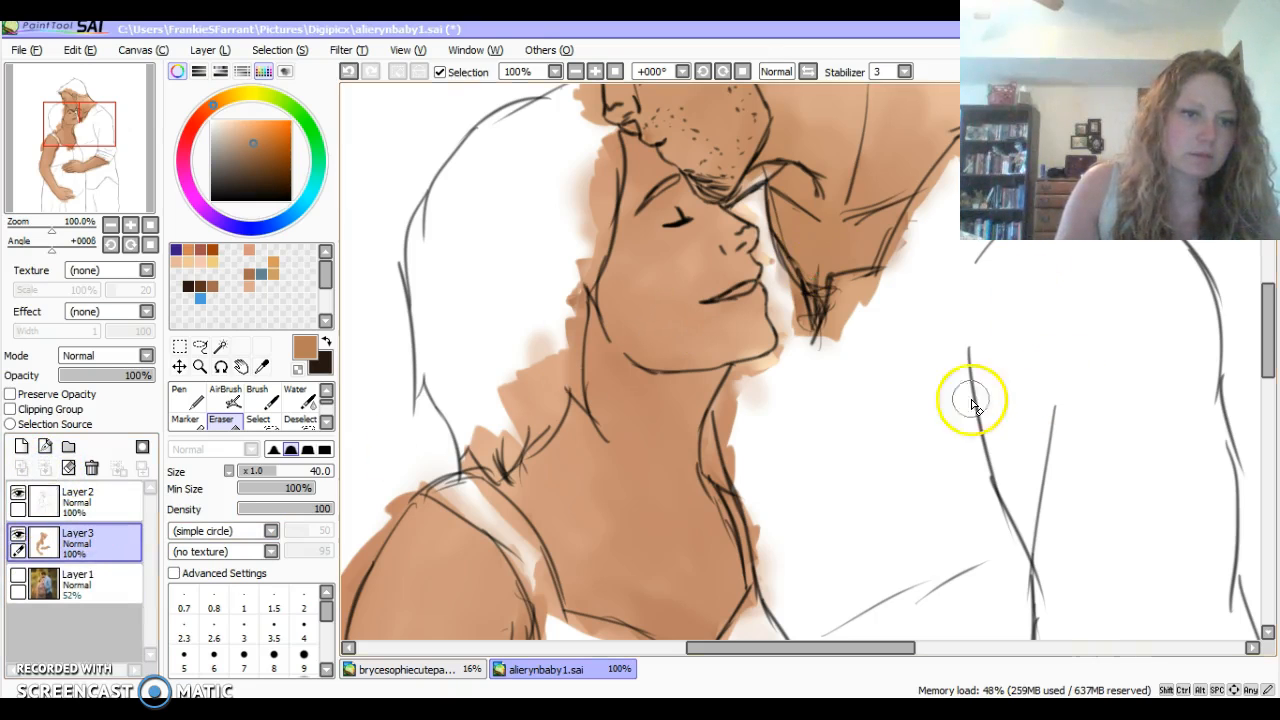
# Erase the skin color spilling past the outline of the woman's shoulder and outer arm and in front of the man's face.
pyautogui.moveTo(1267, 326); pyautogui.dragTo(1266, 372)
pyautogui.click(575, 74)
pyautogui.moveTo(488, 260)
pyautogui.mouseDown()
pyautogui.moveTo(451, 299)
pyautogui.moveTo(425, 440)
pyautogui.mouseUp()
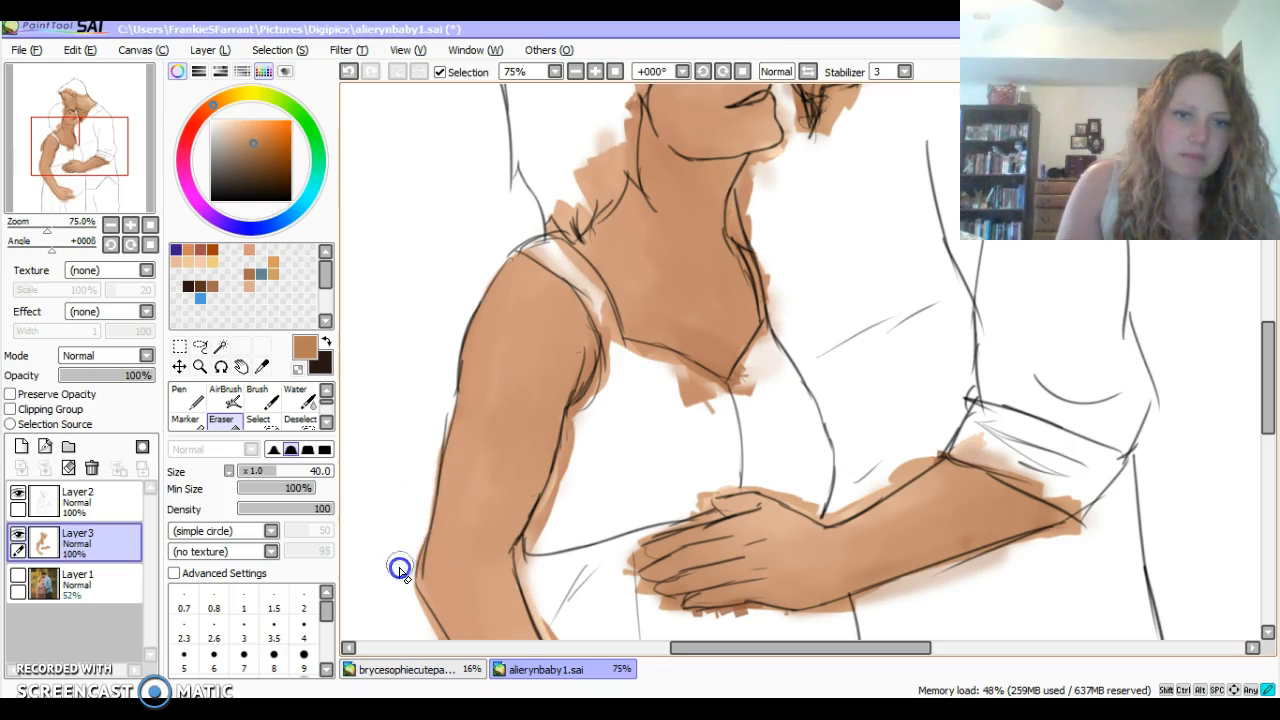
pyautogui.moveTo(1268, 348); pyautogui.dragTo(1265, 408)
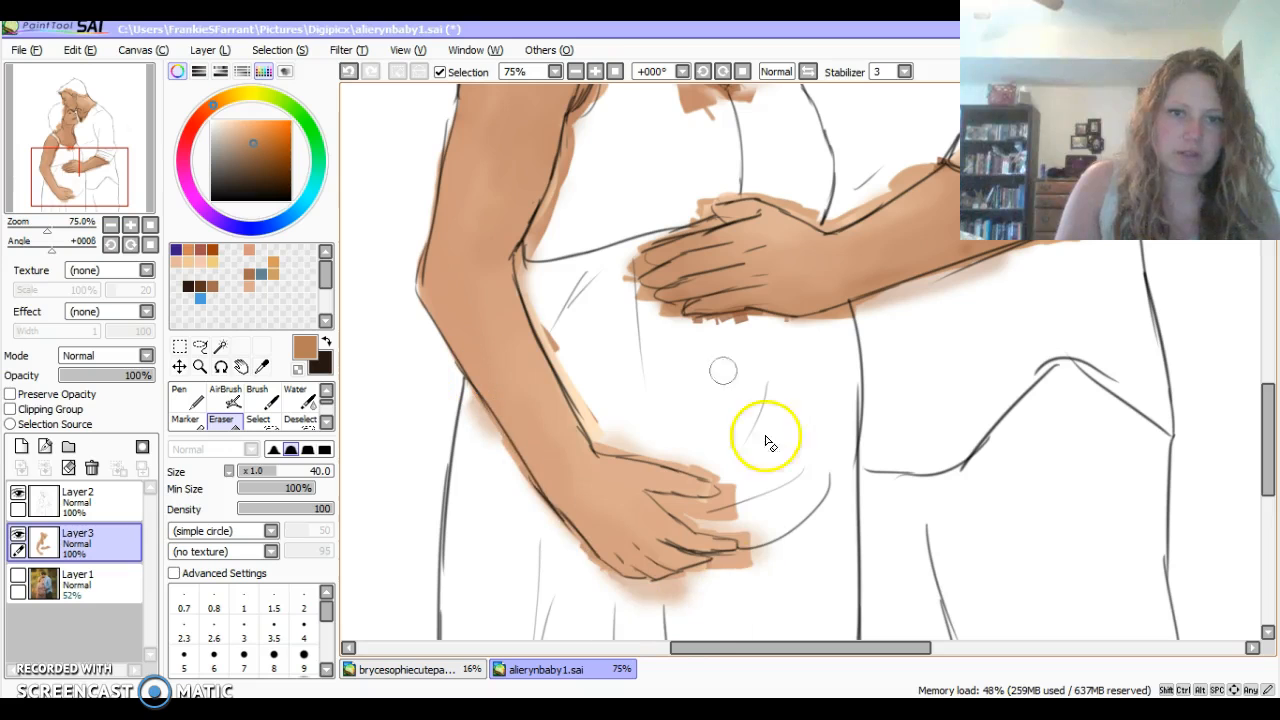
pyautogui.moveTo(1277, 455); pyautogui.dragTo(1249, 323)
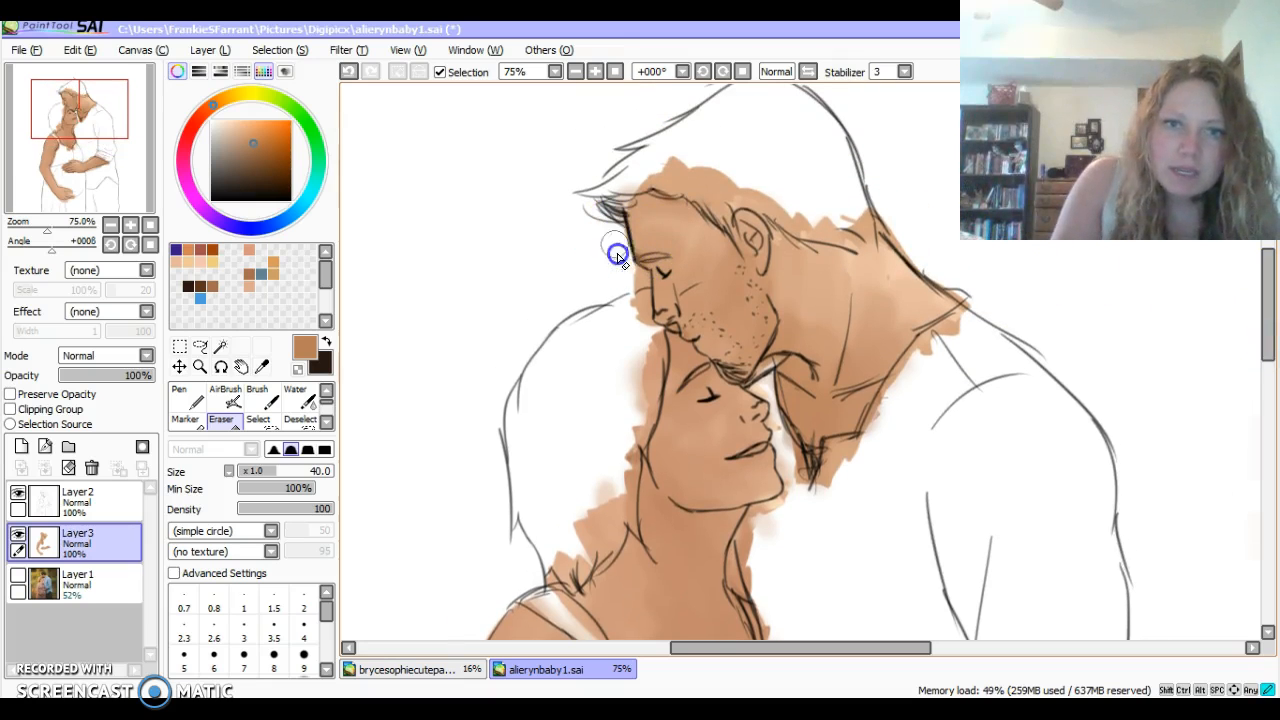
pyautogui.moveTo(638, 292); pyautogui.dragTo(633, 352)
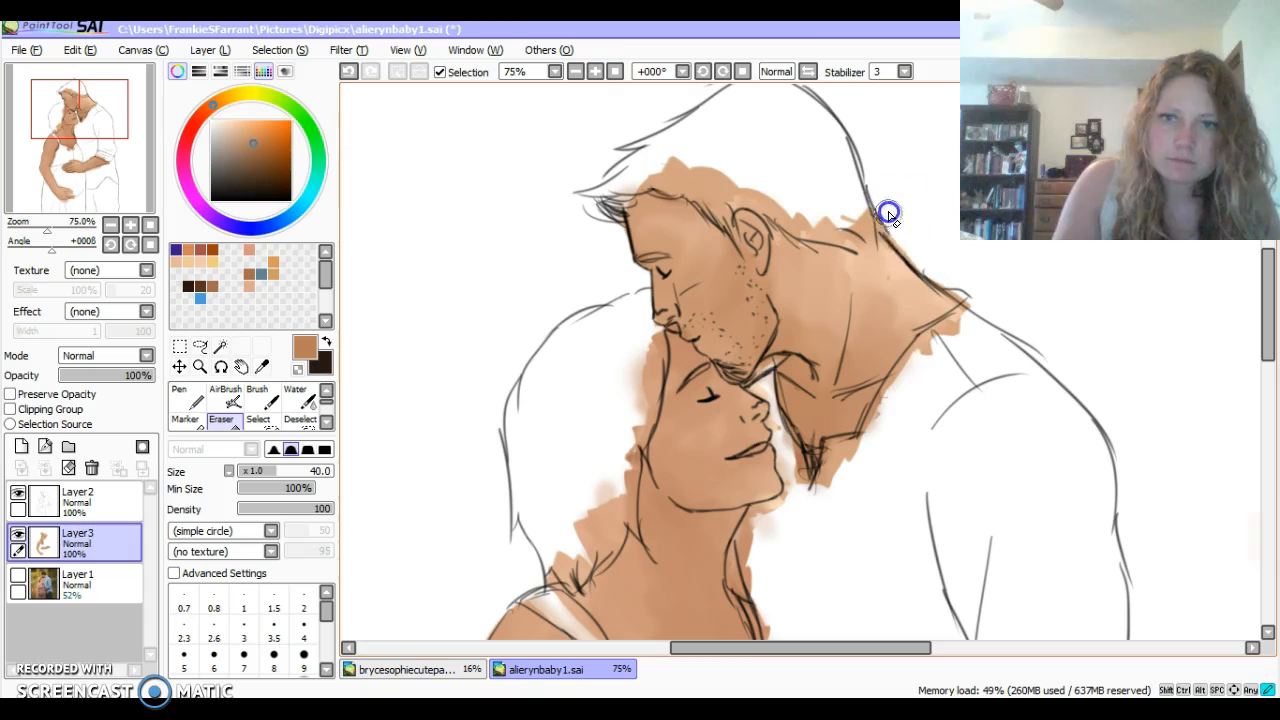